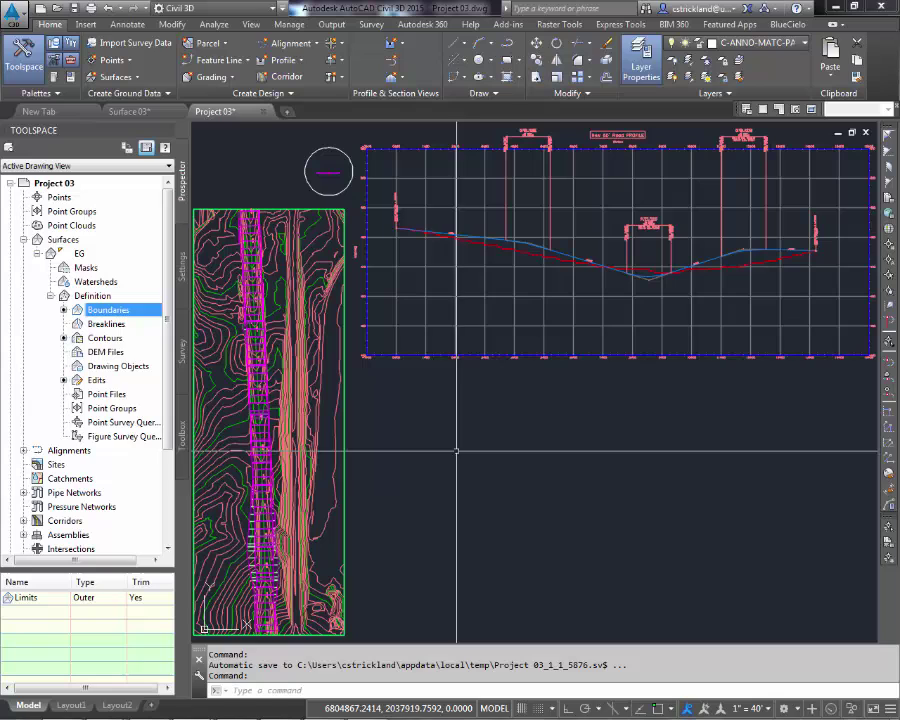
Open the road profile view's Major Grids style for editing and go to its graph scale settings
left_click(474, 356)
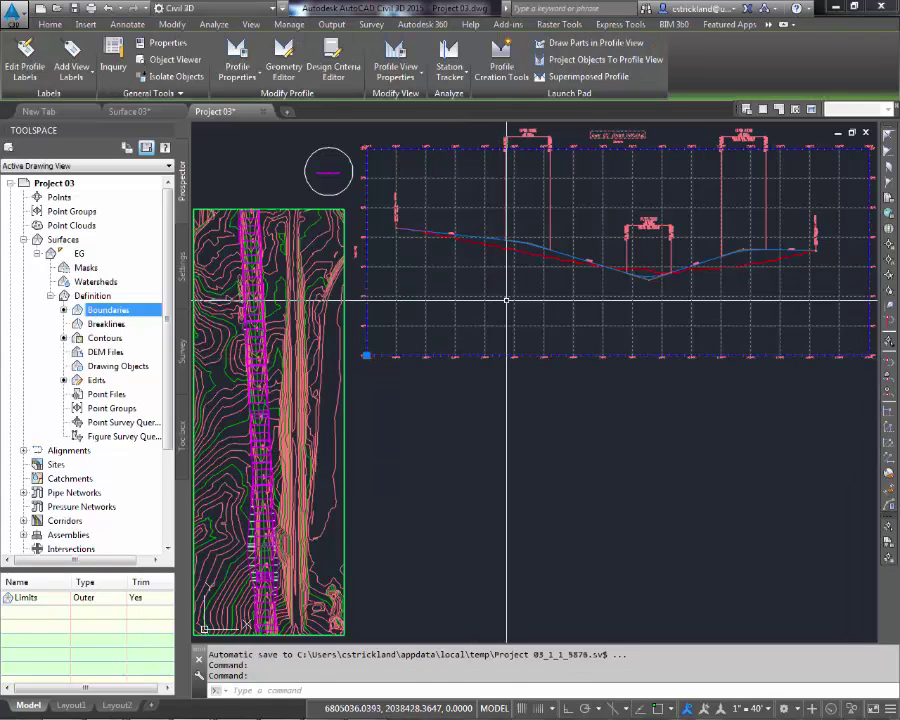
right_click(474, 324)
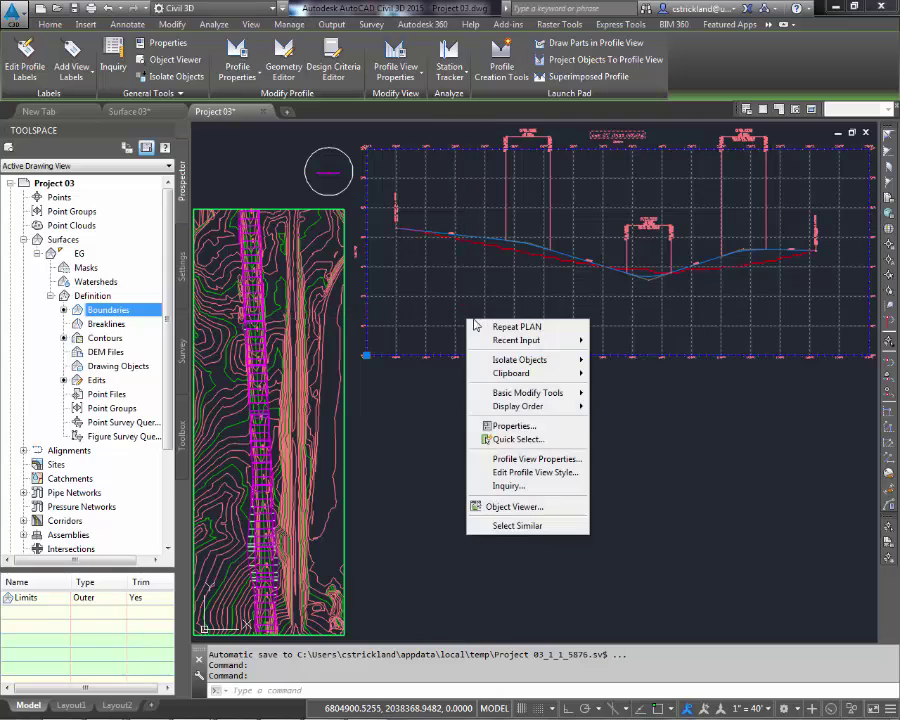
left_click(535, 473)
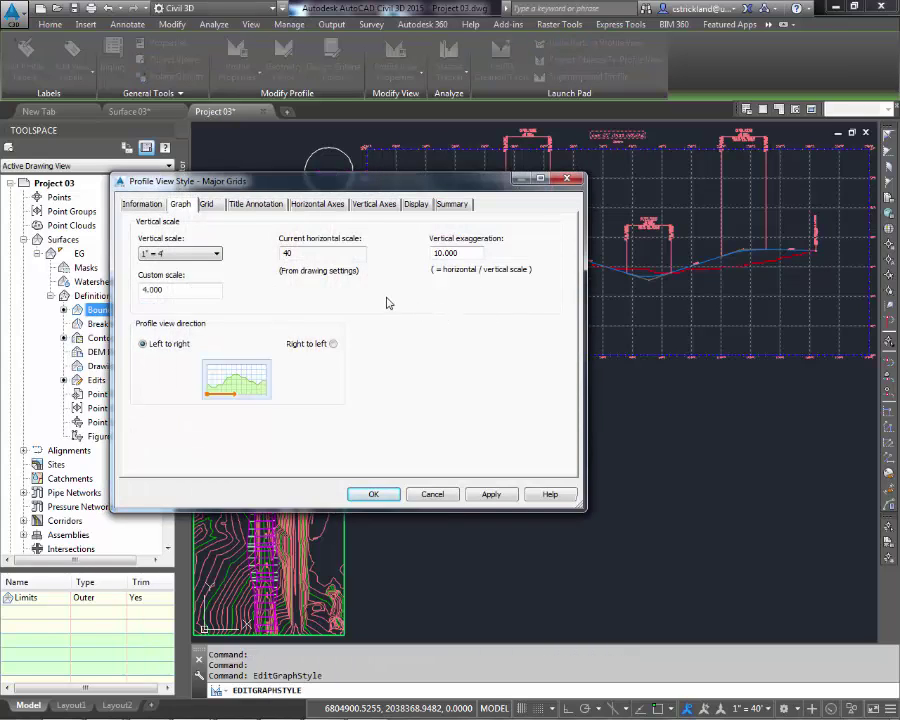
left_click(143, 205)
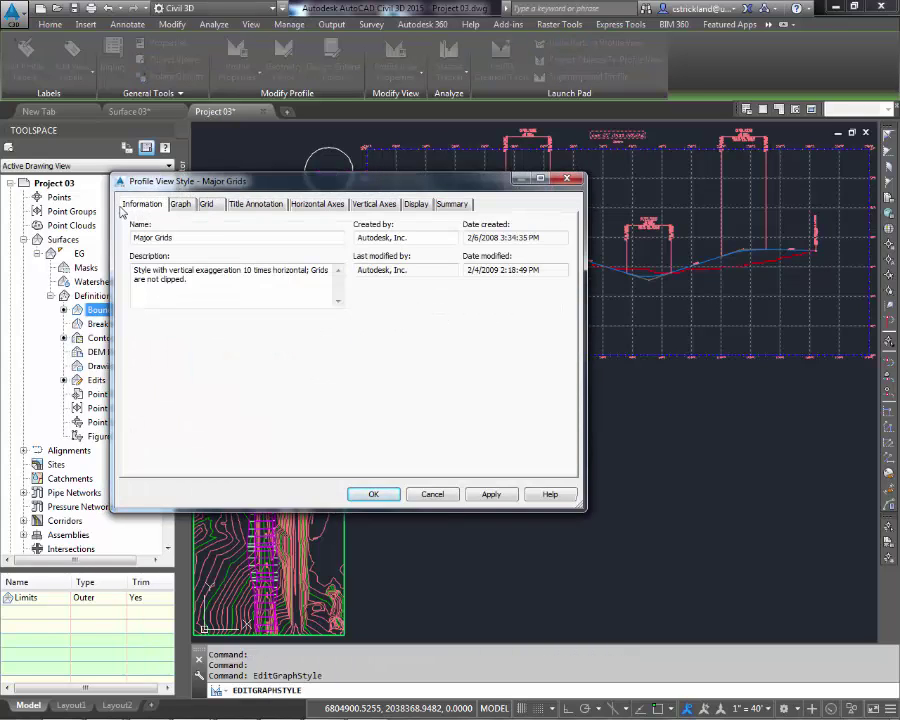
left_click(181, 205)
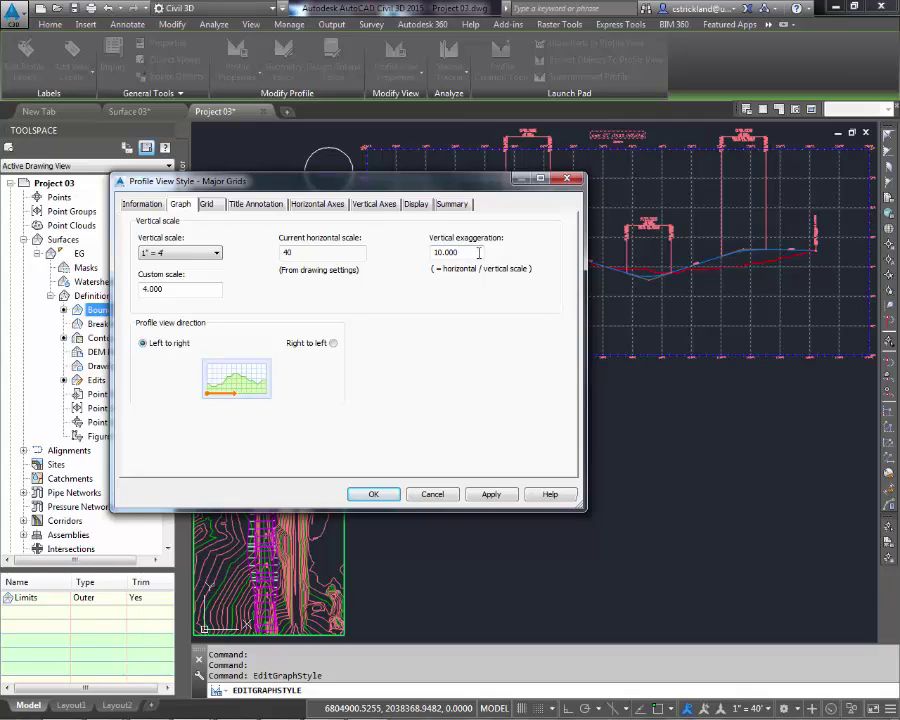
Set the profile view style's vertical exaggeration to 2 and apply it
left_click_drag(470, 253, 394, 250)
type("2")
left_click(501, 494)
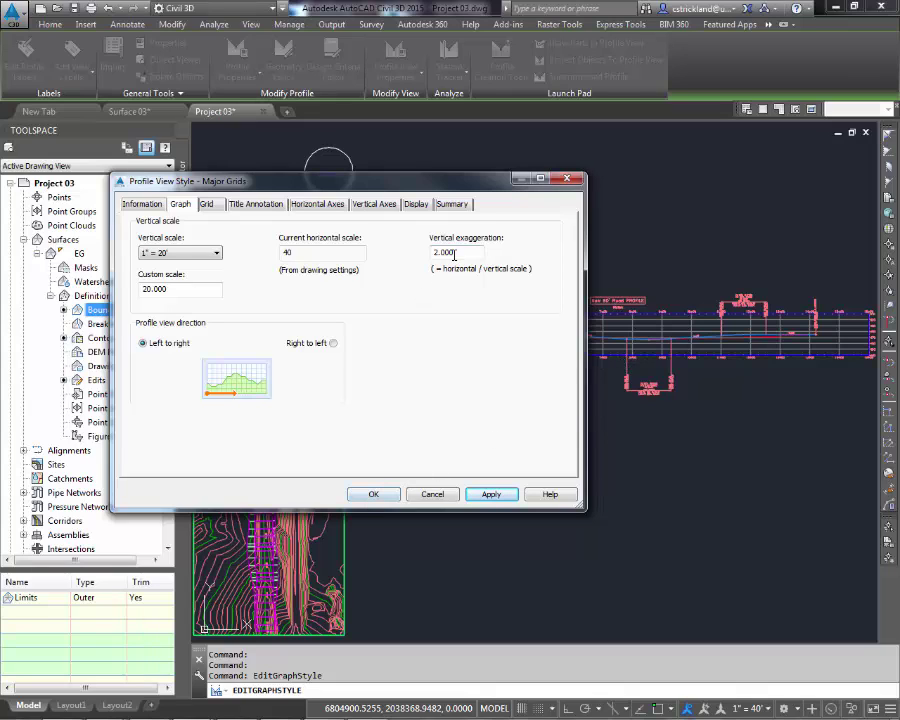
Set the profile view style's vertical exaggeration to 1 and apply it
left_click_drag(455, 256, 418, 256)
type("1")
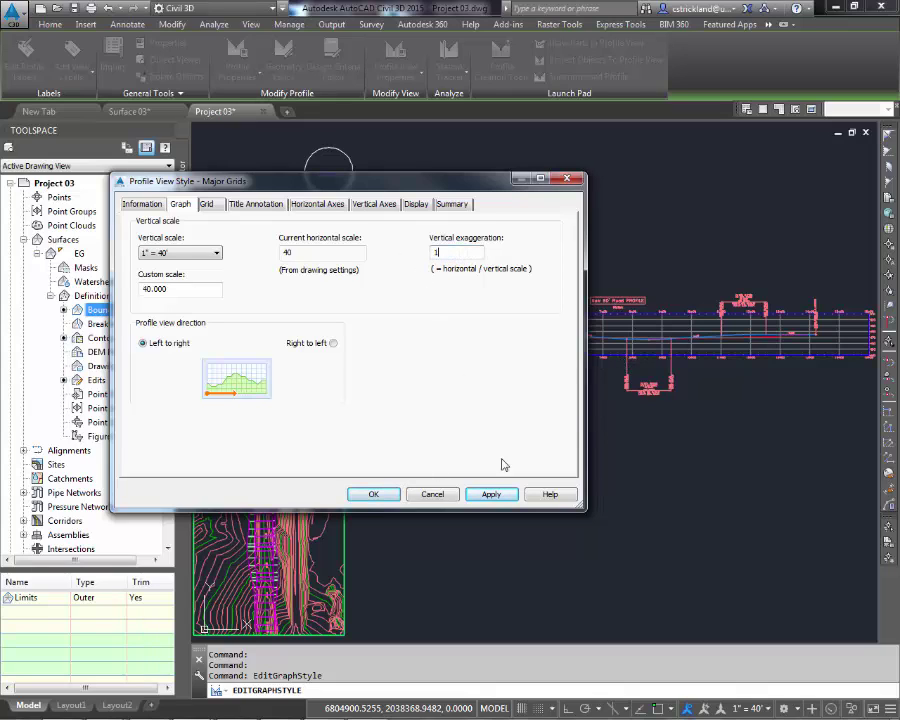
left_click(497, 501)
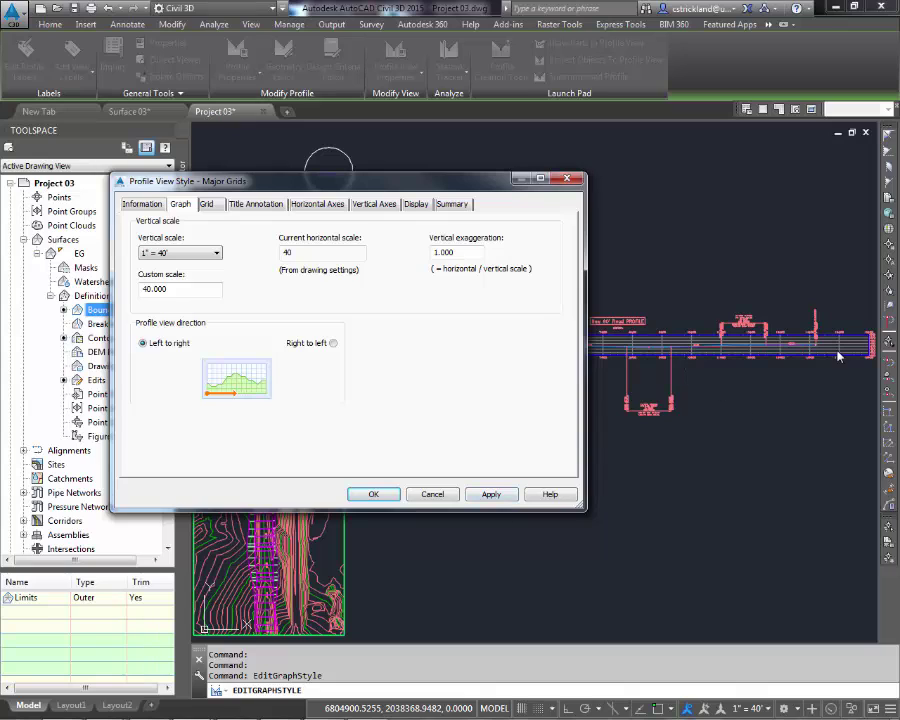
Set the major grid padding to 0 on both the left and right sides of the profile view and accept the style
key("ctrl+Tab")
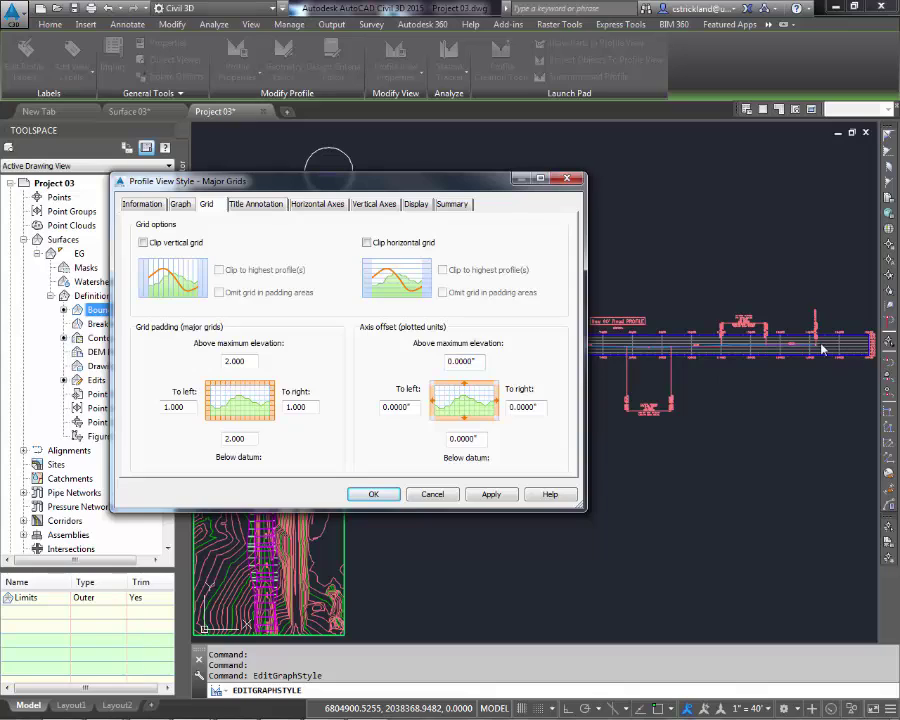
left_click(189, 407)
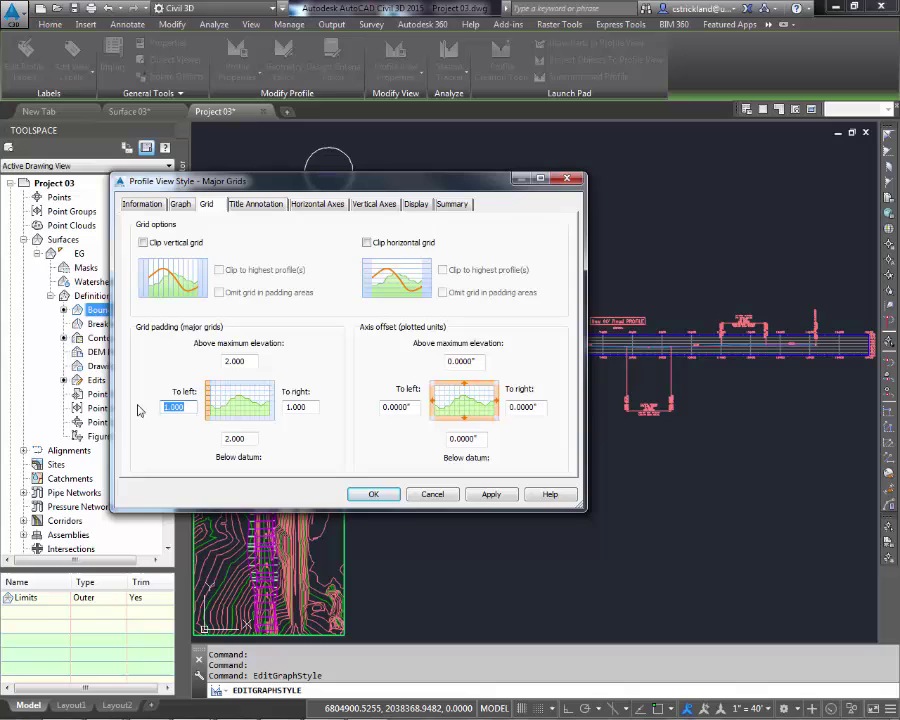
type("0")
double_click(316, 409)
type("0")
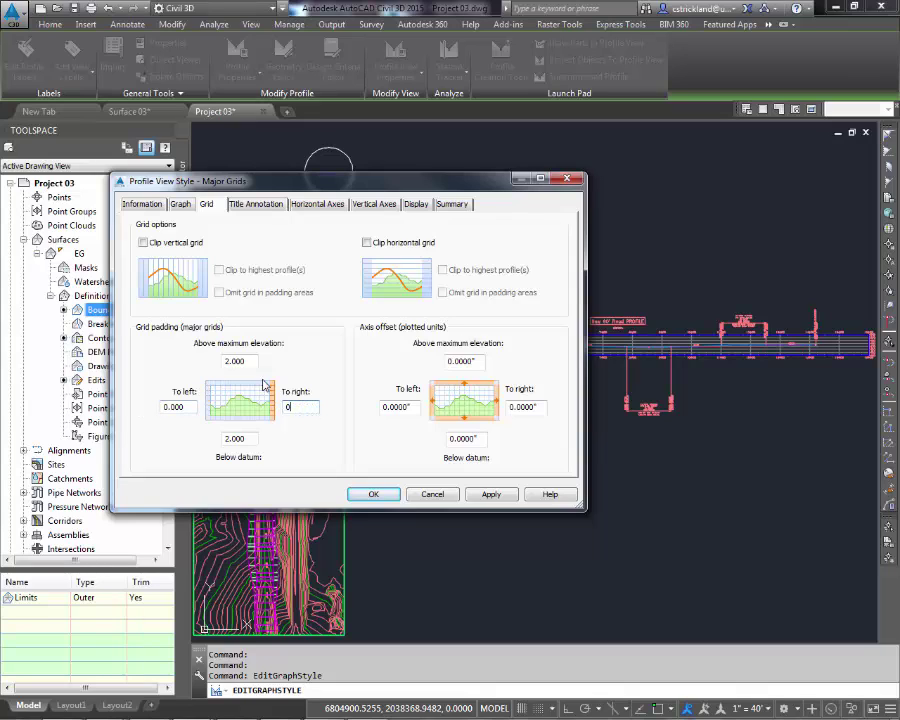
left_click(251, 361)
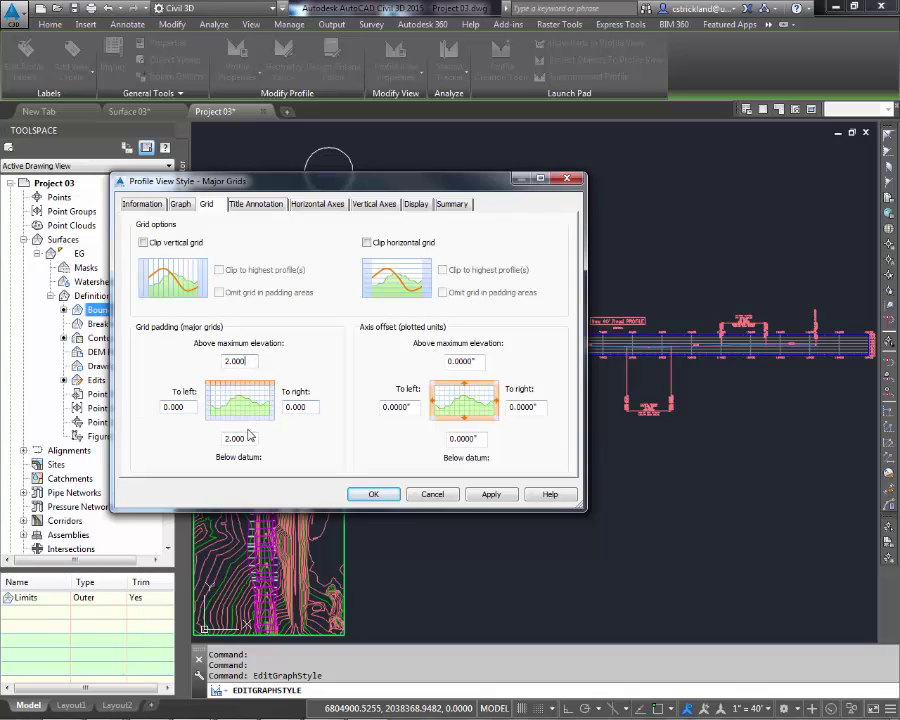
left_click(252, 362)
left_click(256, 205)
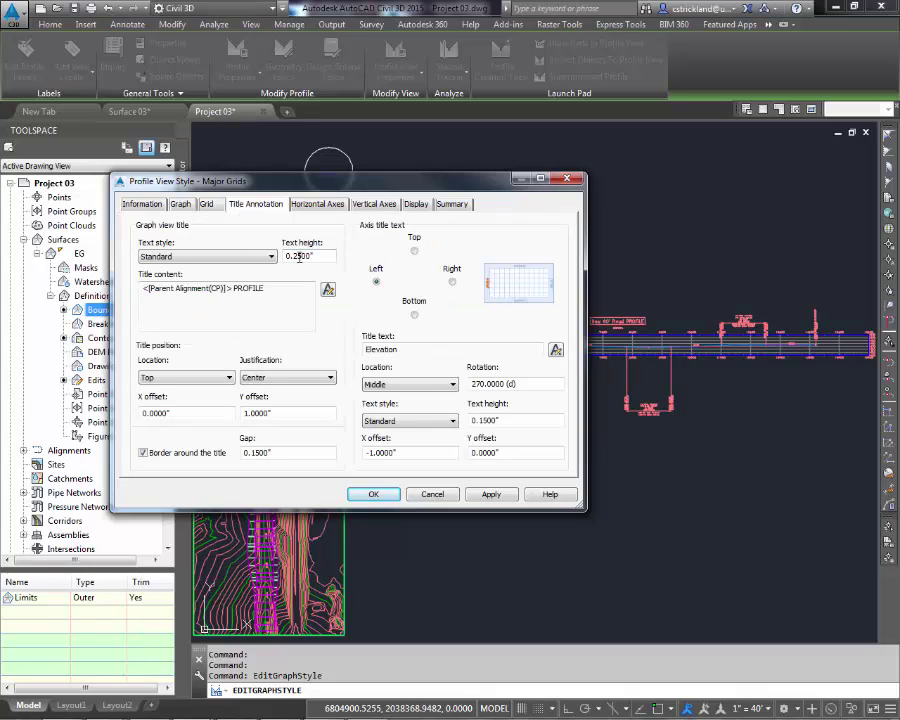
left_click(317, 204)
left_click(374, 204)
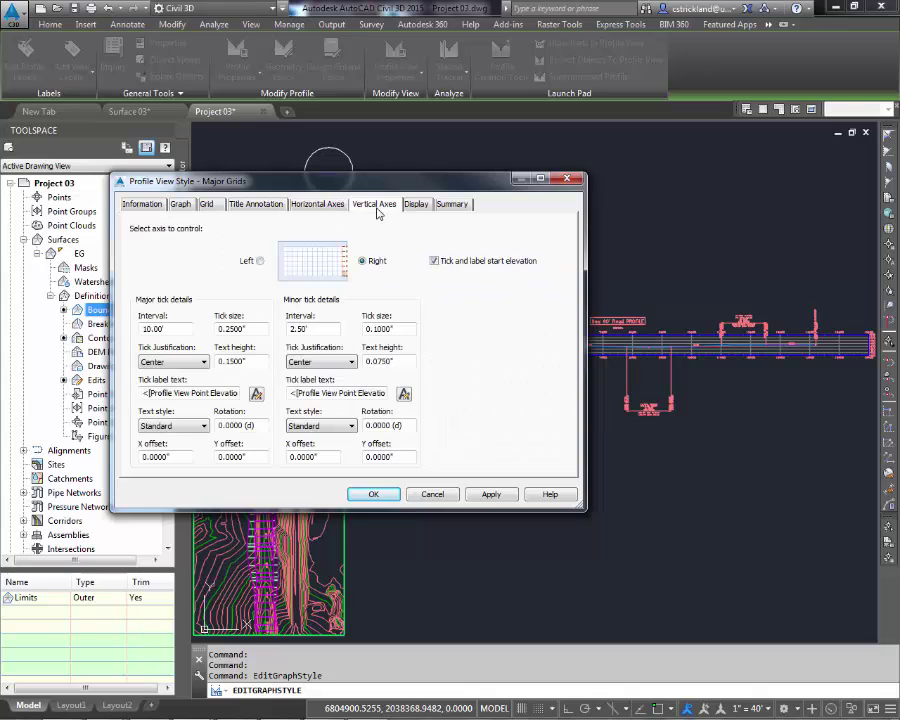
left_click(330, 206)
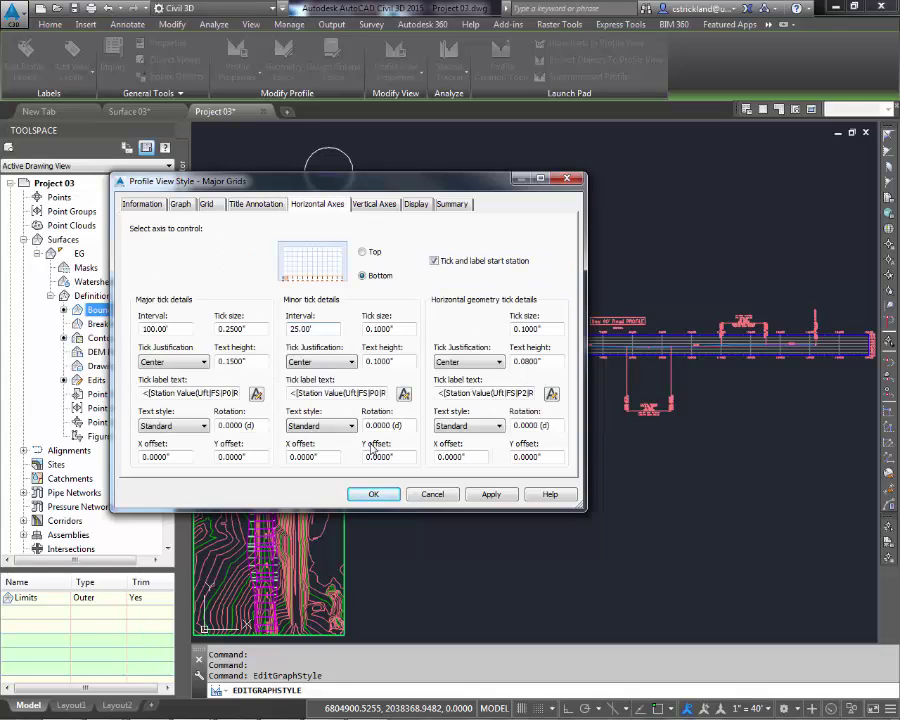
left_click(374, 494)
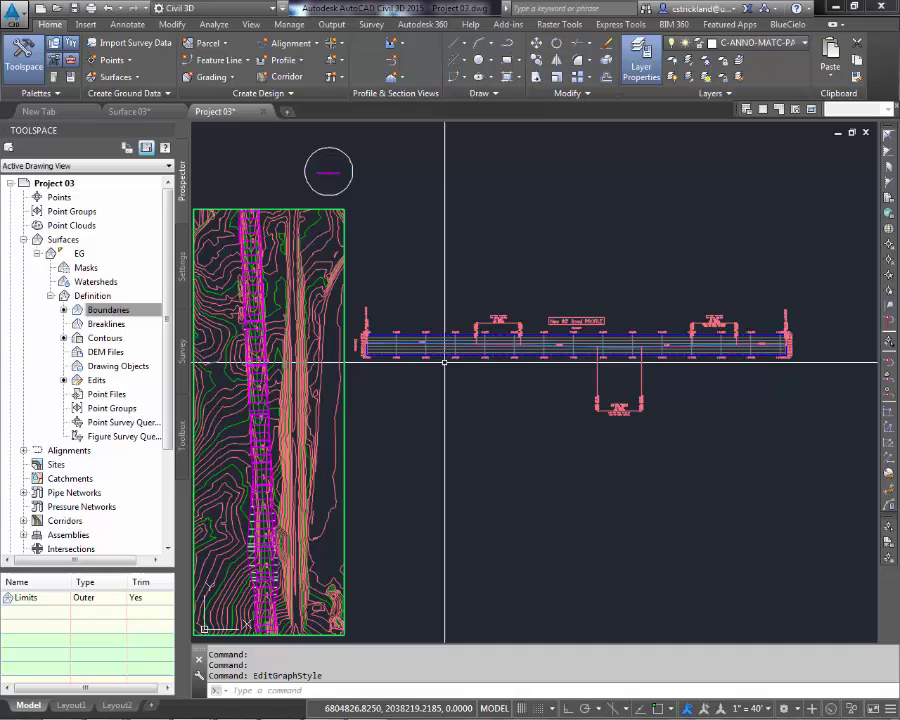
Move the vertical curve label hanging below the profile near station 8+50 up, closer to the grid
scroll(444, 362, "up", 5)
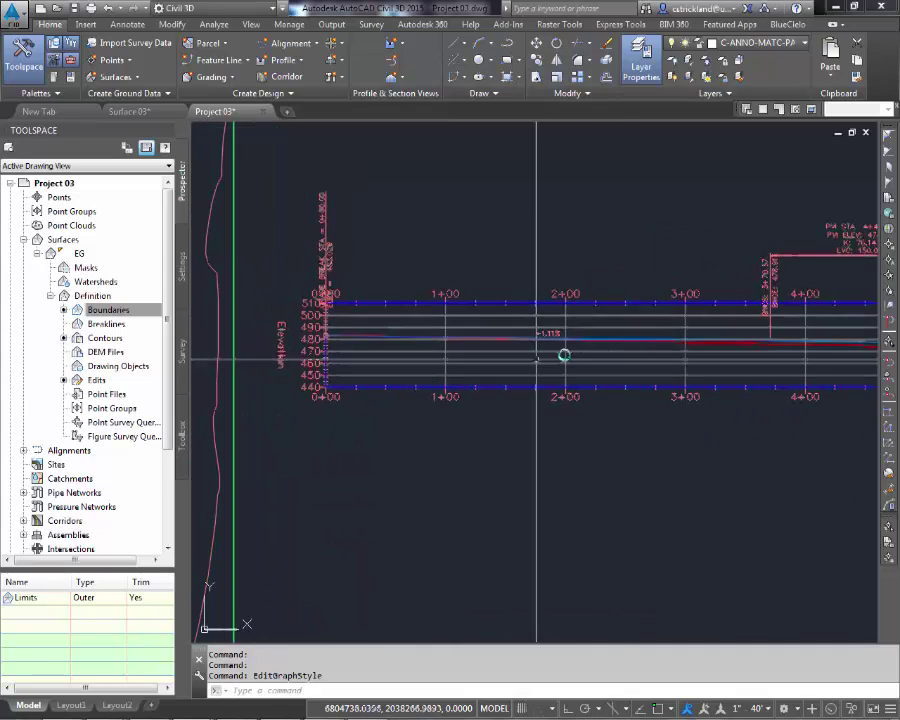
scroll(380, 320, "up", 3)
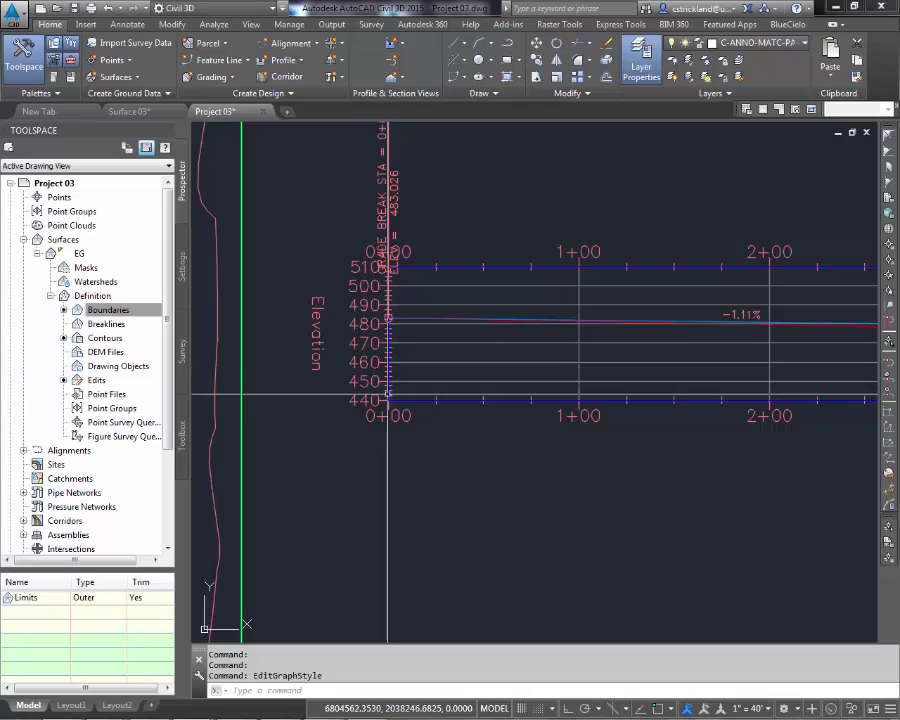
scroll(388, 396, "down", 6)
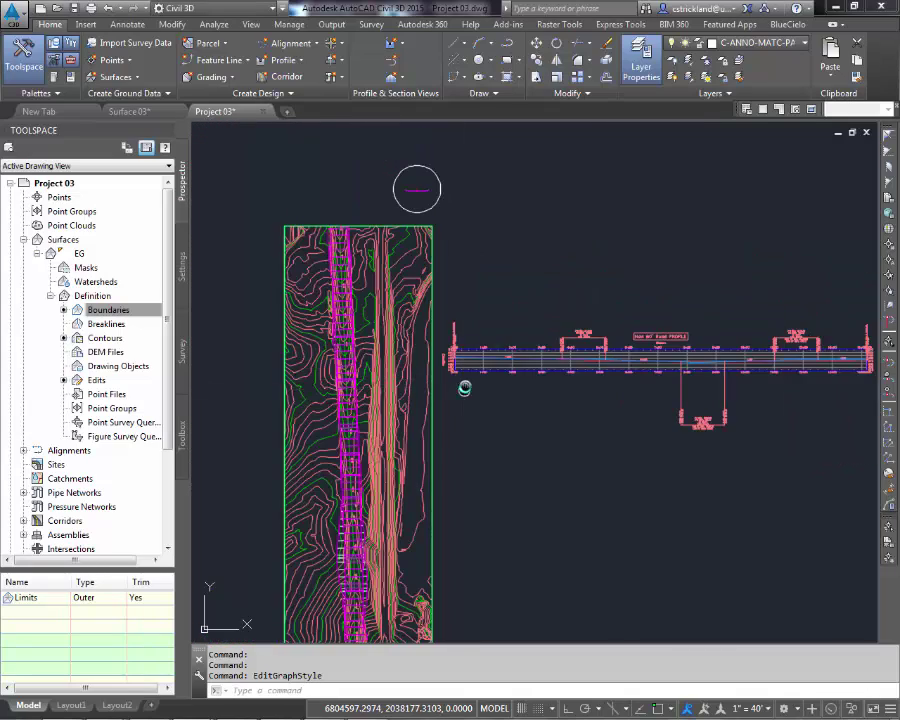
middle_click_drag(464, 388, 462, 346)
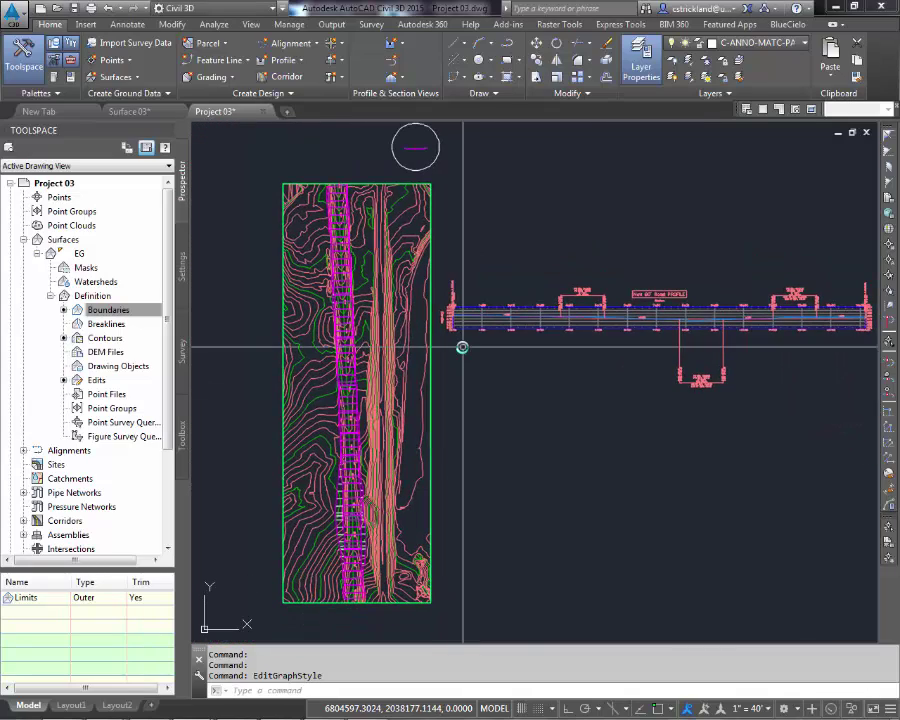
left_click(702, 380)
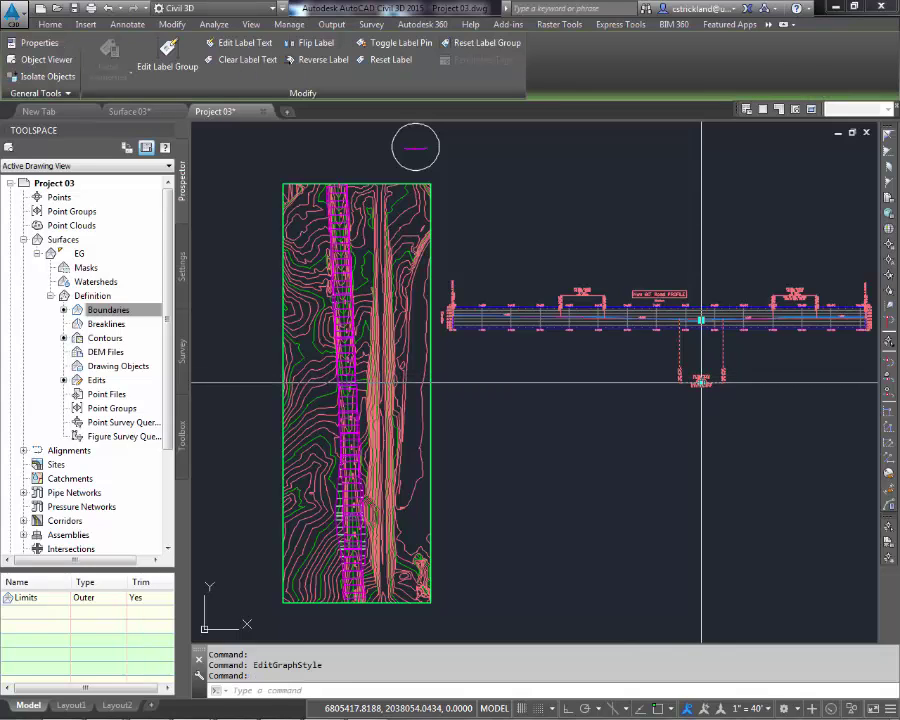
scroll(703, 350, "up", 5)
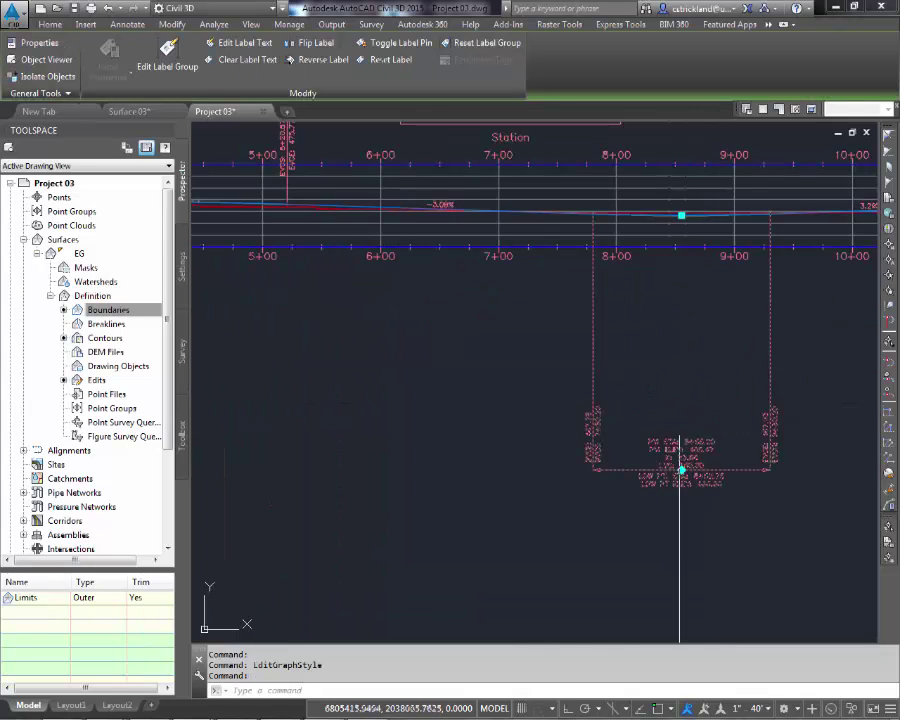
left_click(680, 468)
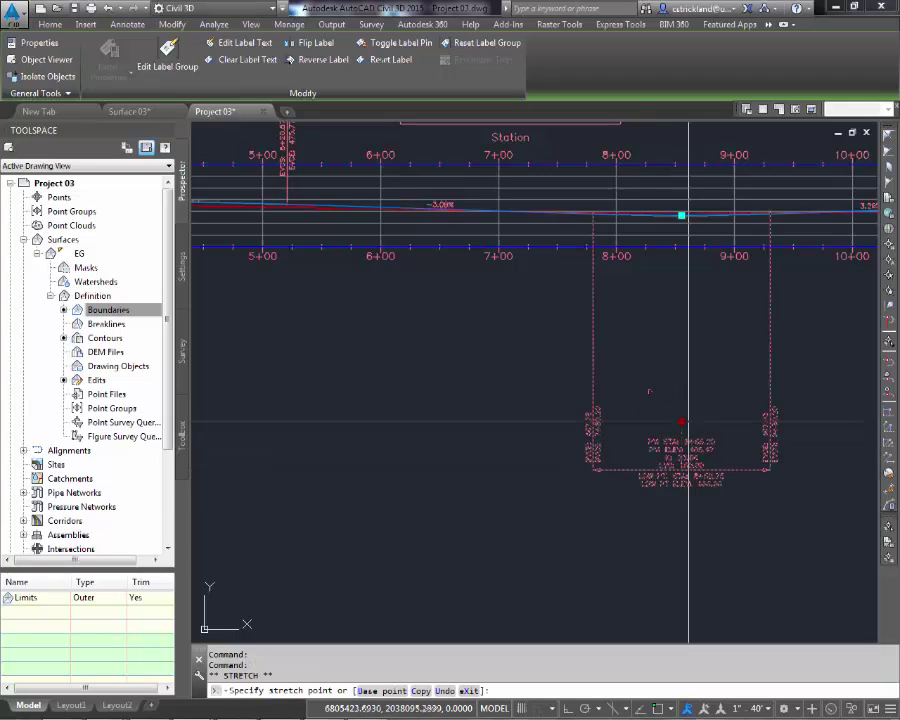
left_click(688, 336)
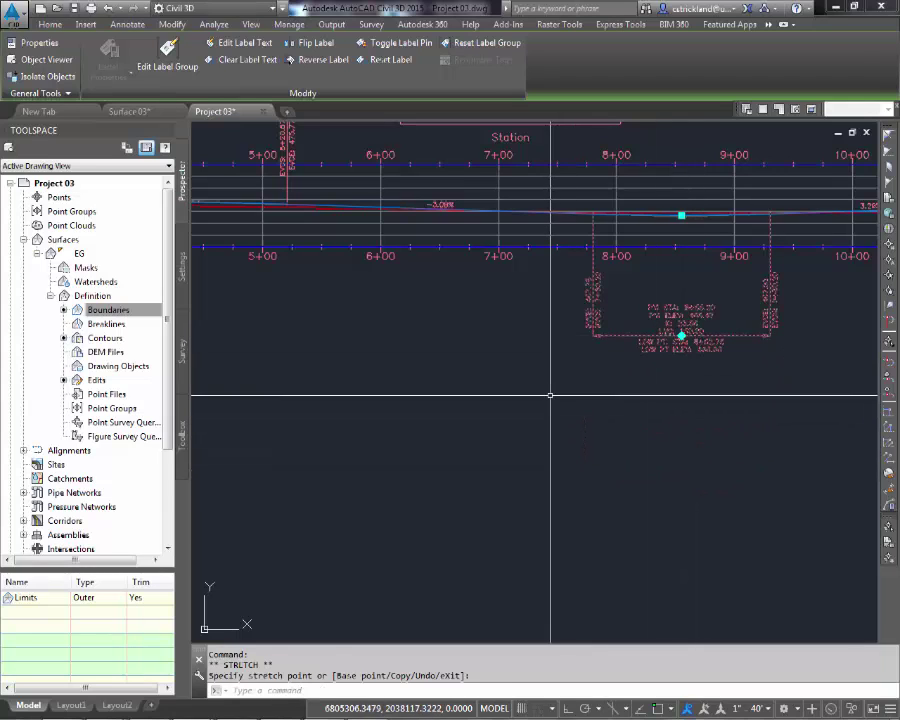
key("Escape")
key("Escape")
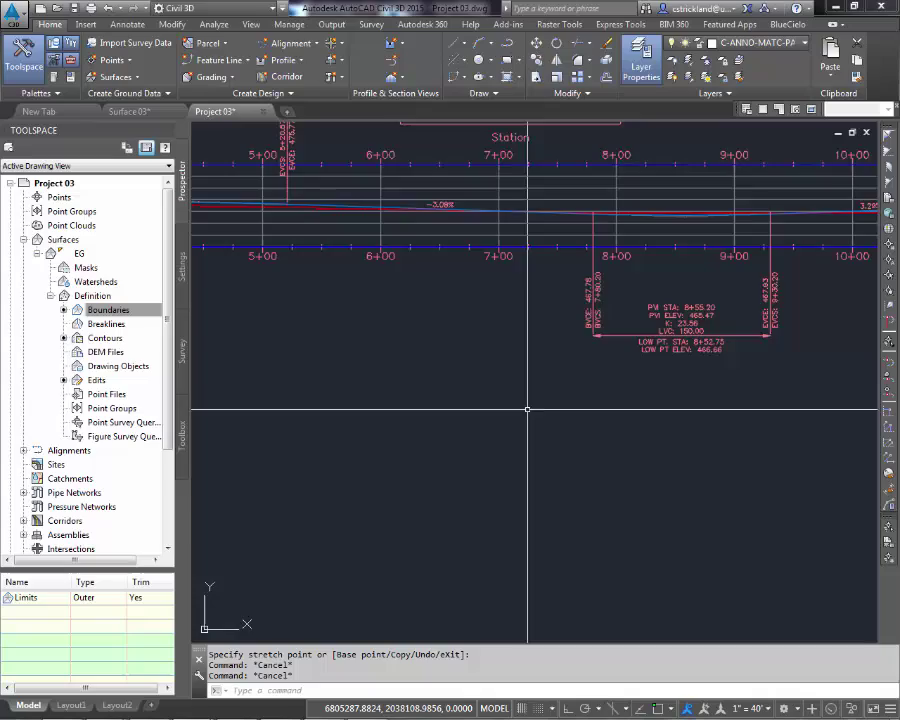
Modify the page setup of Layout1 to use the DWG To PDF.pc3 plotter
scroll(527, 409, "down", 8)
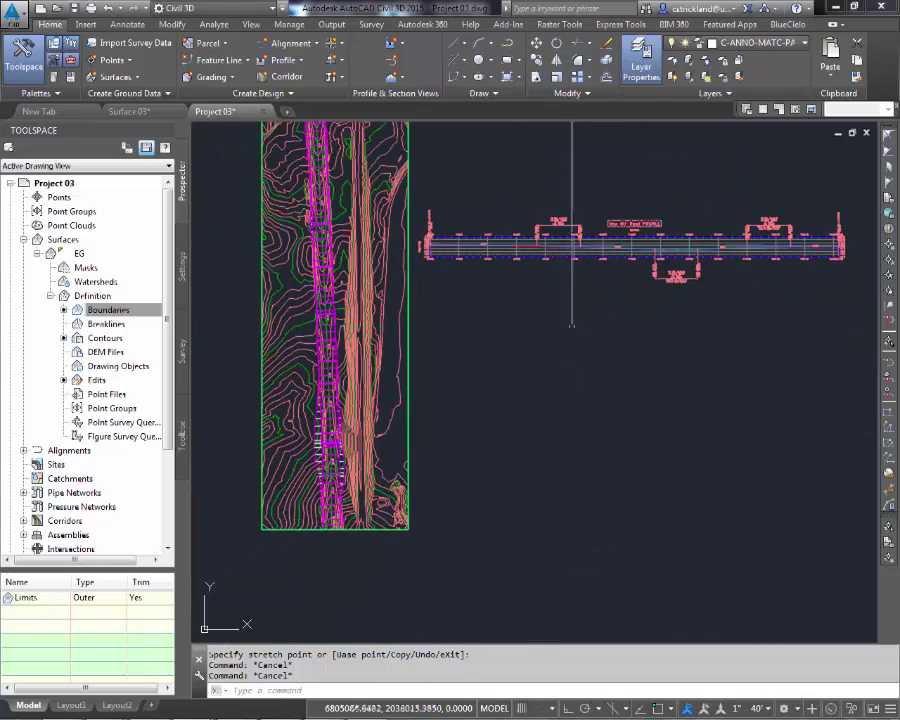
middle_click(418, 368)
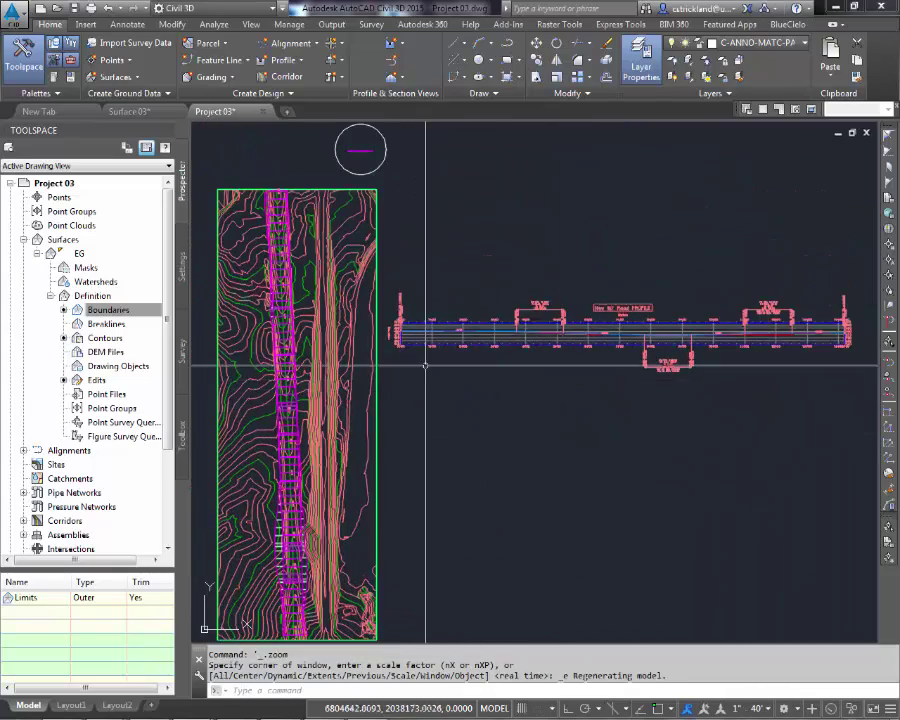
left_click(72, 706)
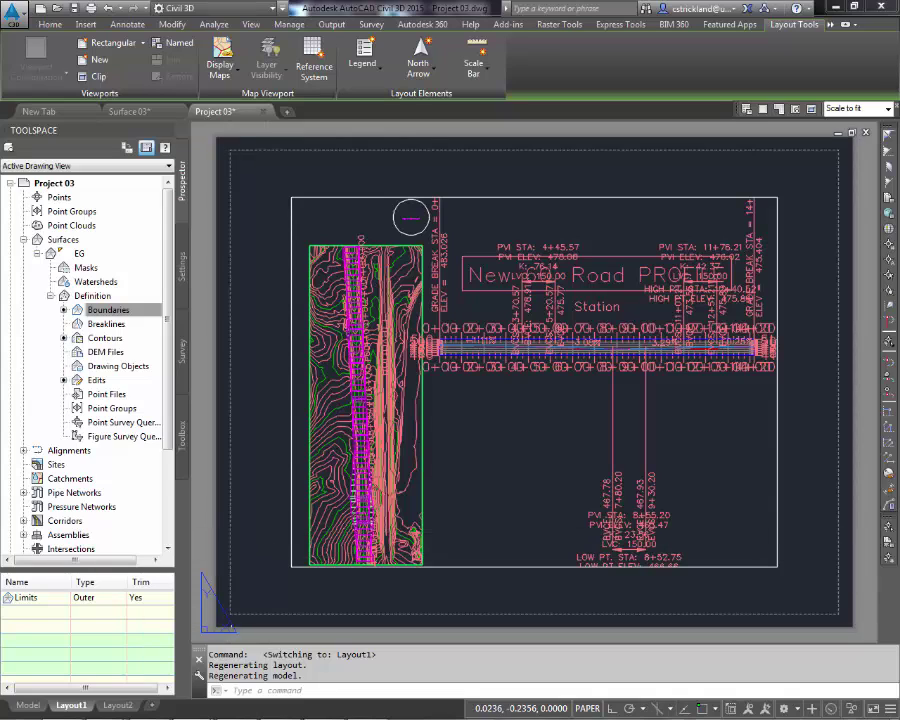
right_click(77, 709)
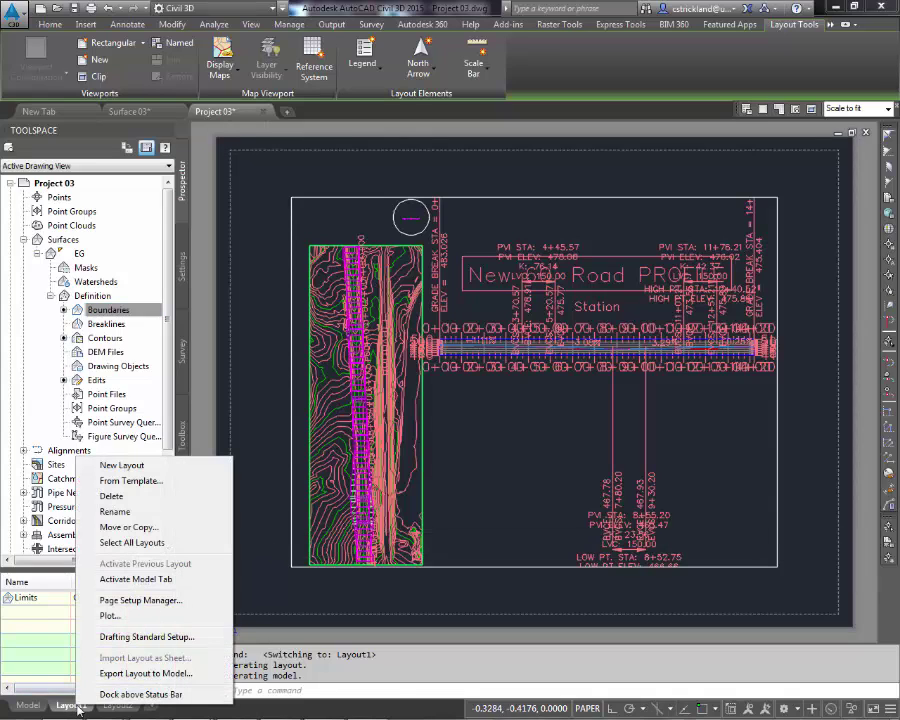
left_click(128, 601)
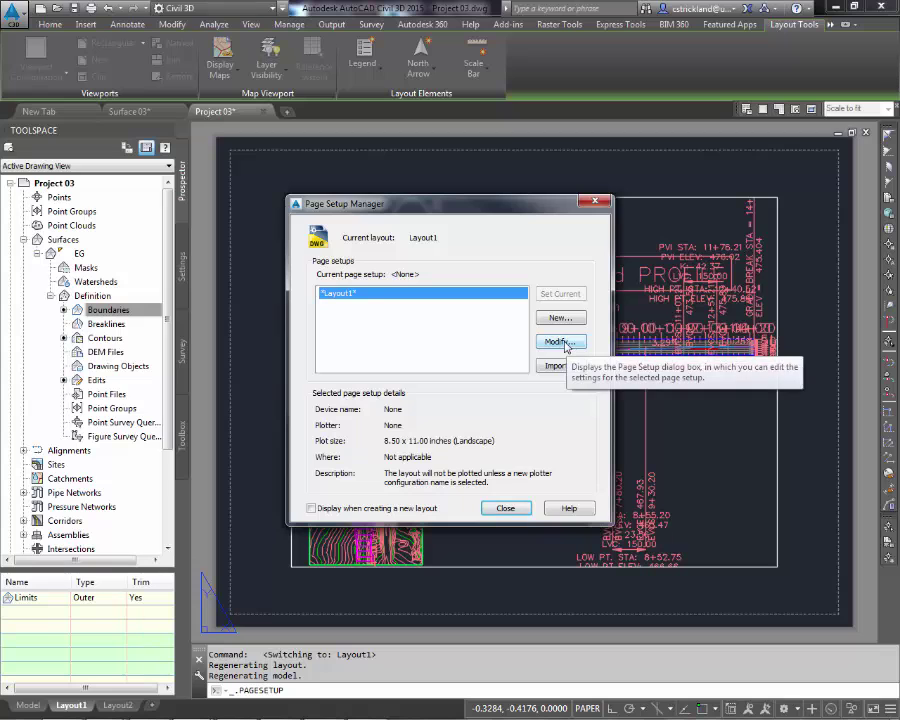
left_click(562, 342)
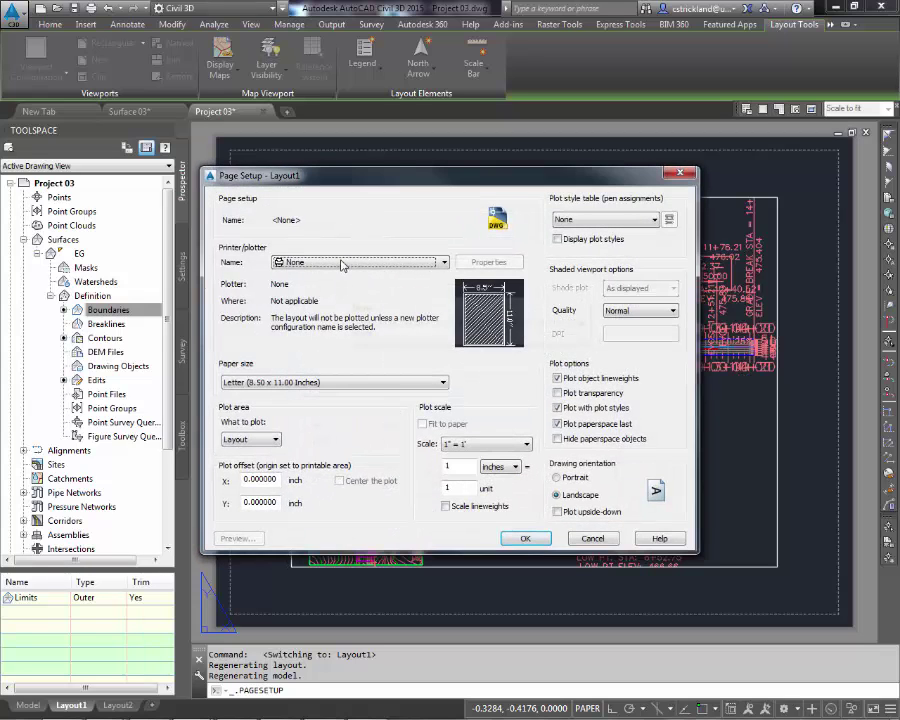
left_click(342, 263)
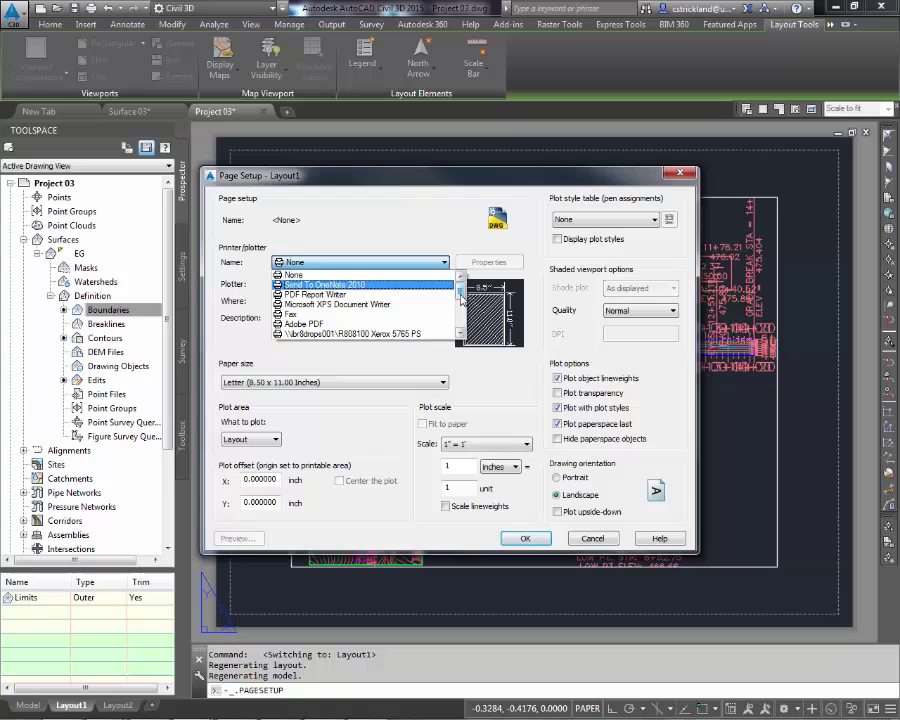
left_click_drag(461, 296, 461, 320)
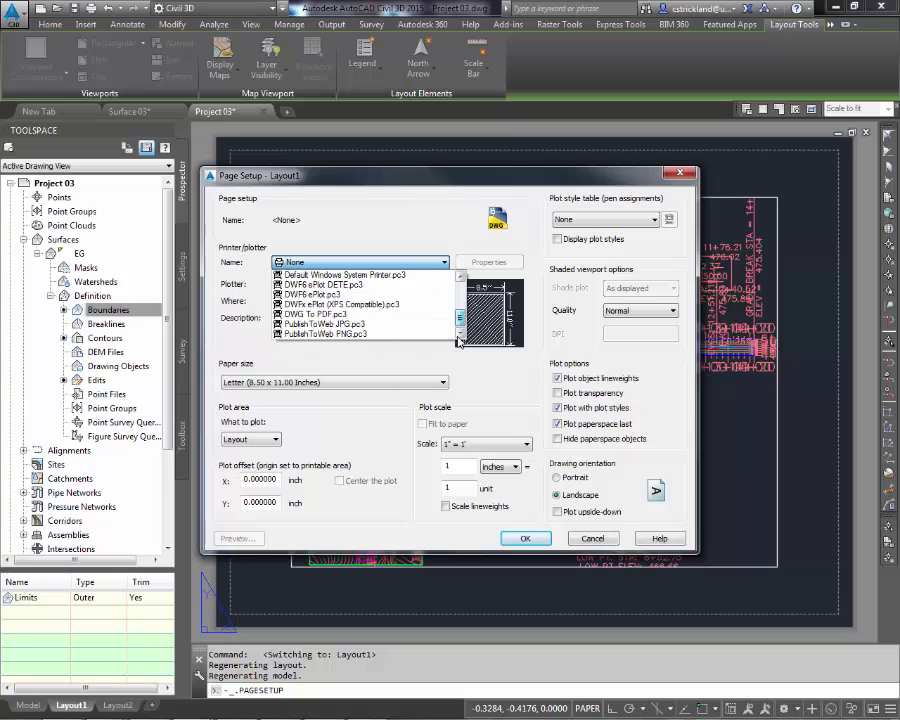
left_click(307, 315)
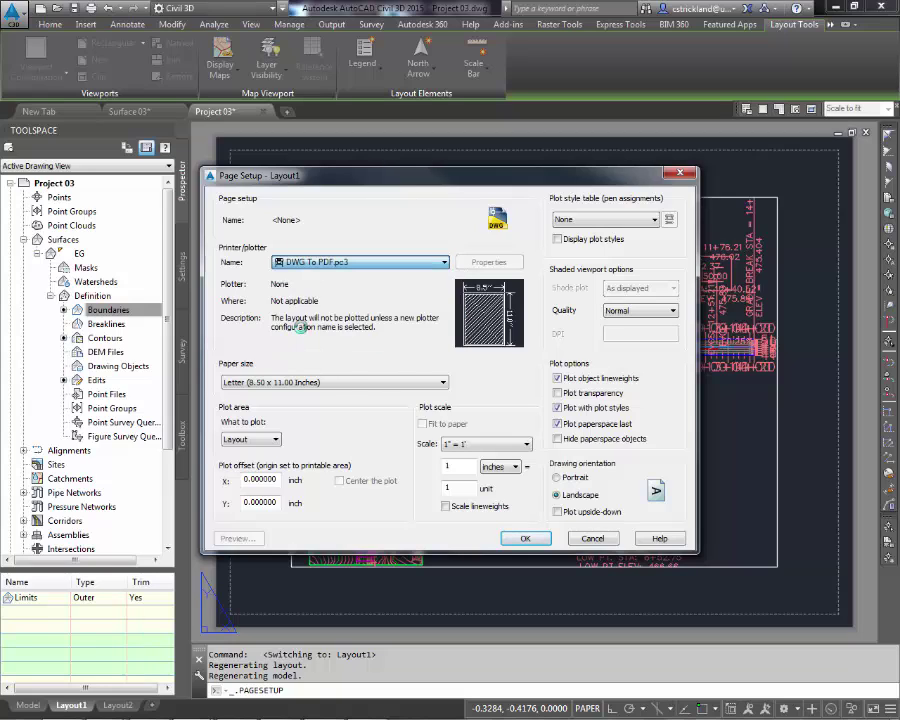
Set the Layout1 page setup's paper size to ARCH D (36.00 x 24.00 Inches)
left_click(382, 384)
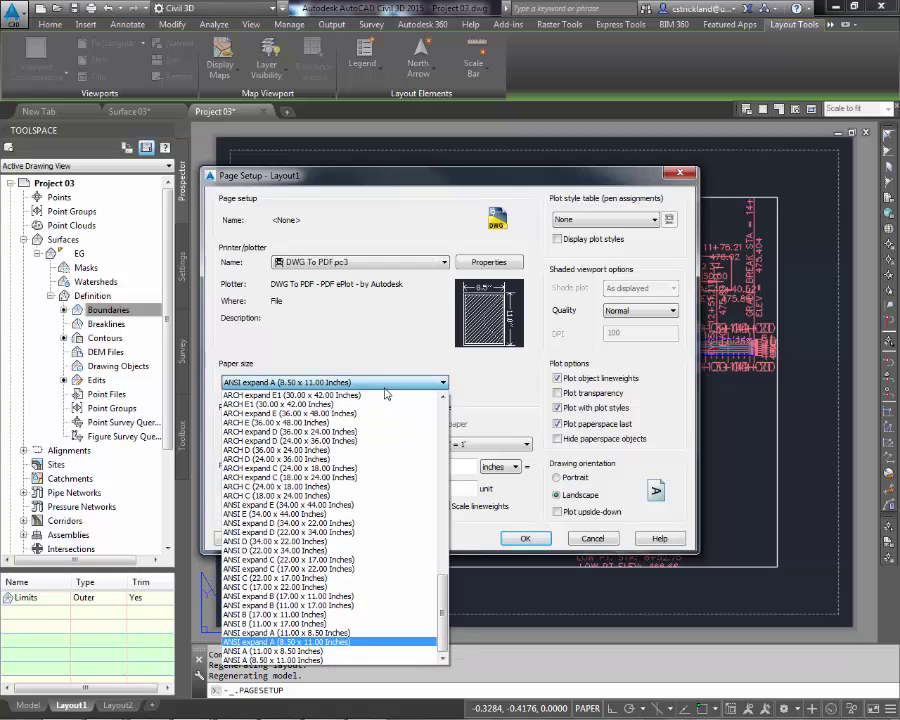
left_click_drag(441, 640, 446, 600)
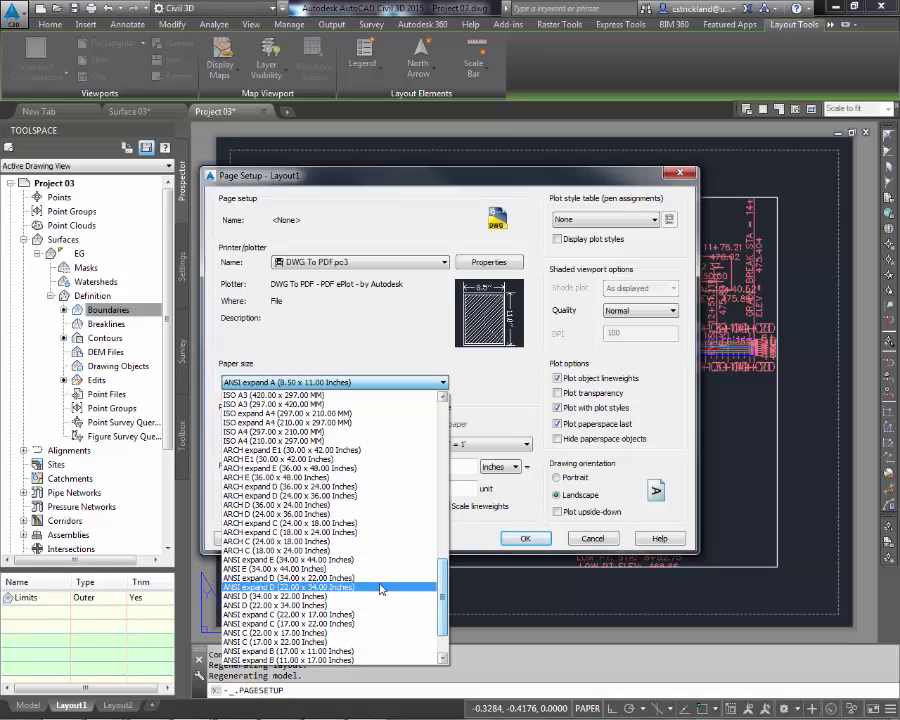
left_click(284, 508)
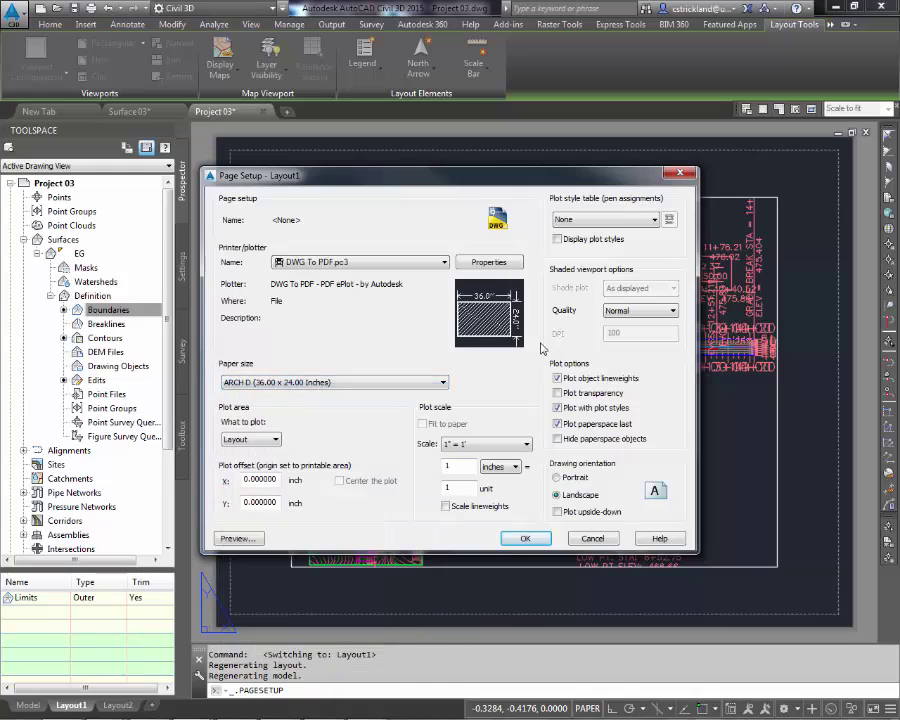
mouse_move(495, 343)
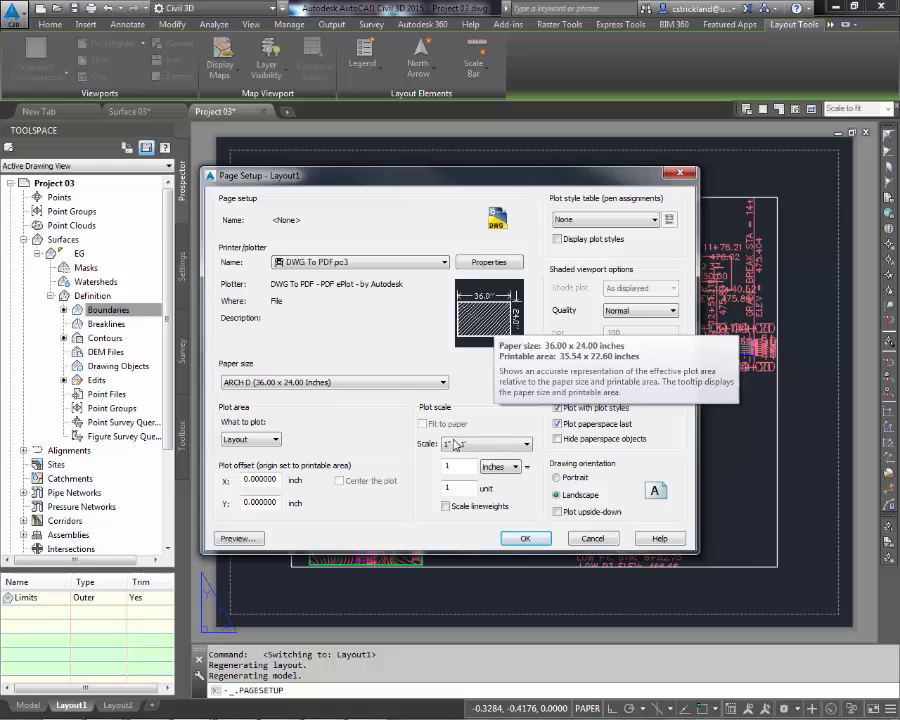
left_click(485, 443)
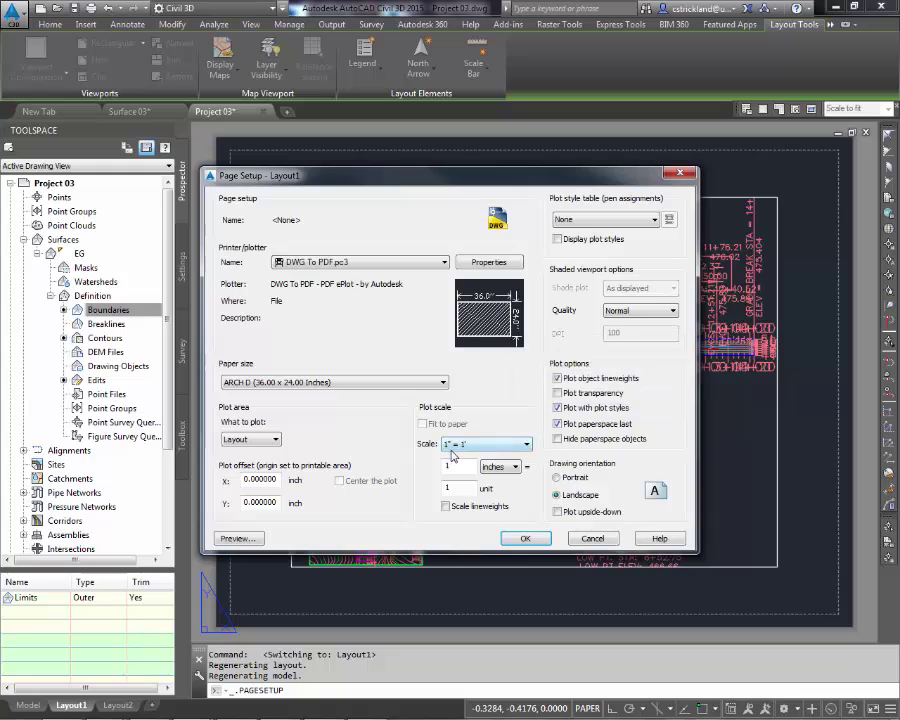
Set the plot area to Extents with the plot centered, then accept the page setup and close its manager
left_click(255, 444)
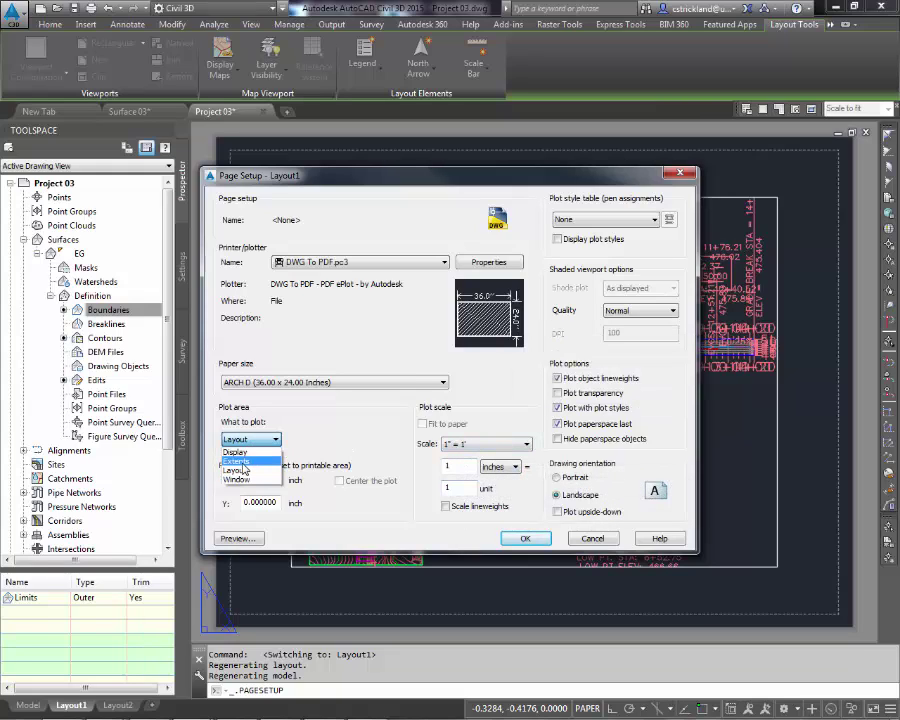
left_click(240, 462)
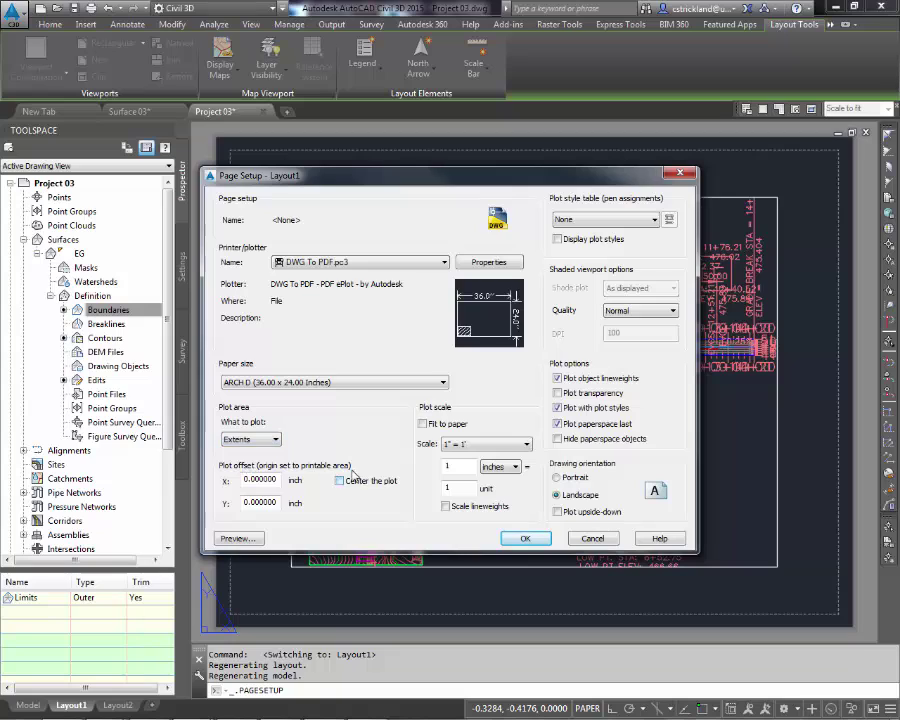
left_click(339, 481)
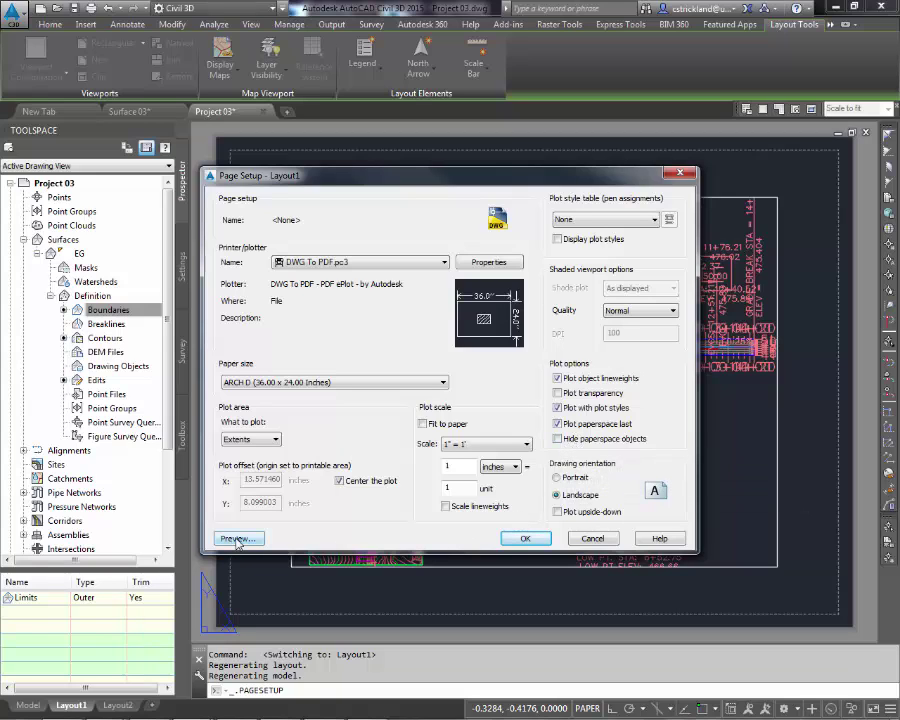
left_click(516, 539)
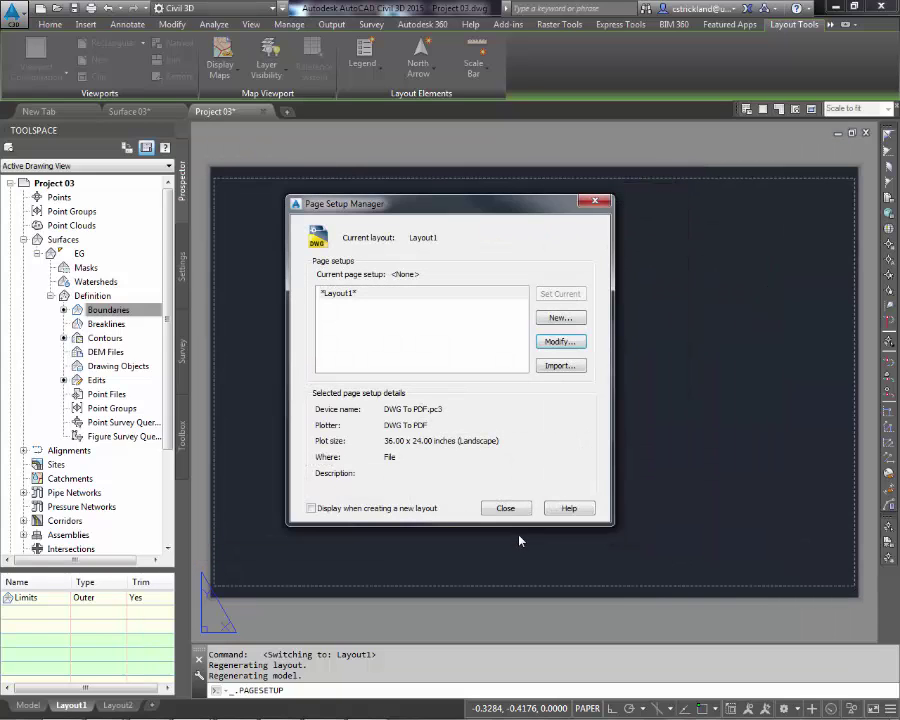
left_click(505, 509)
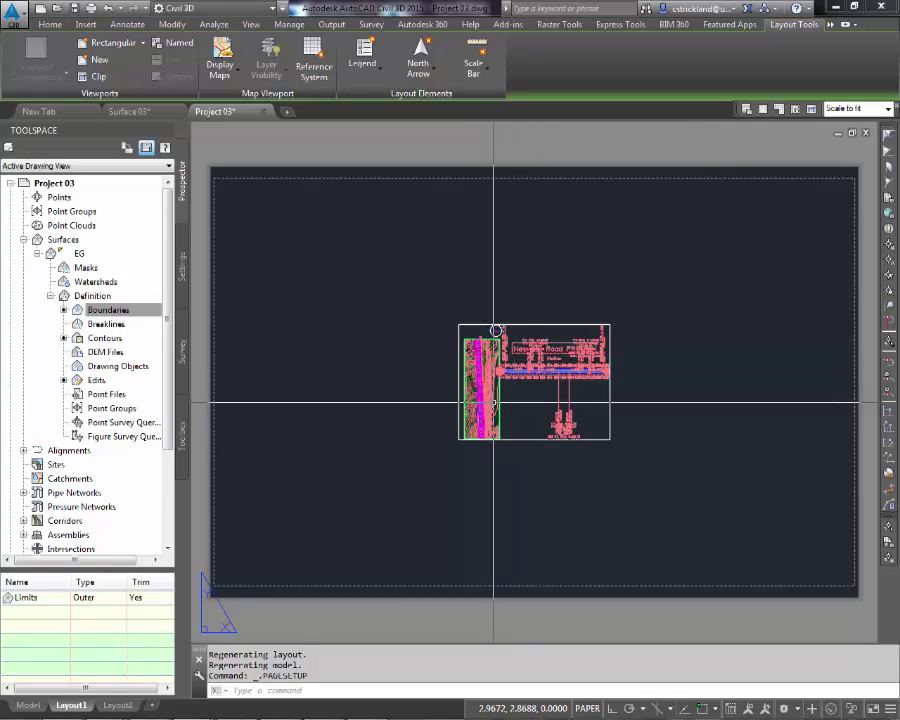
Draw a closed rectangular polyline border 34 wide by 22 high just inside the sheet's printable area
type("pl")
key("Return")
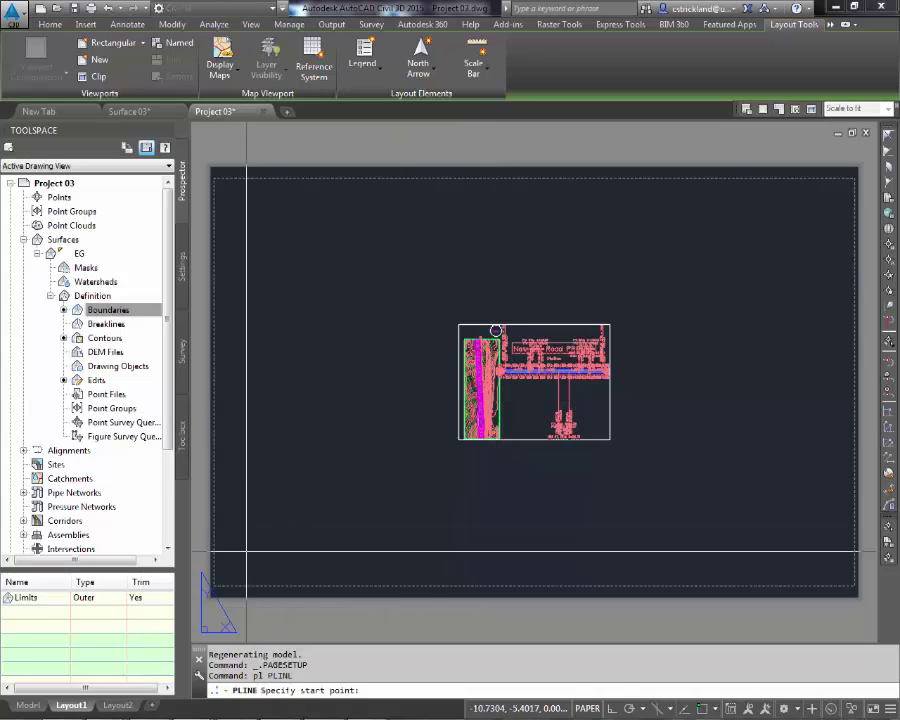
left_click(224, 580)
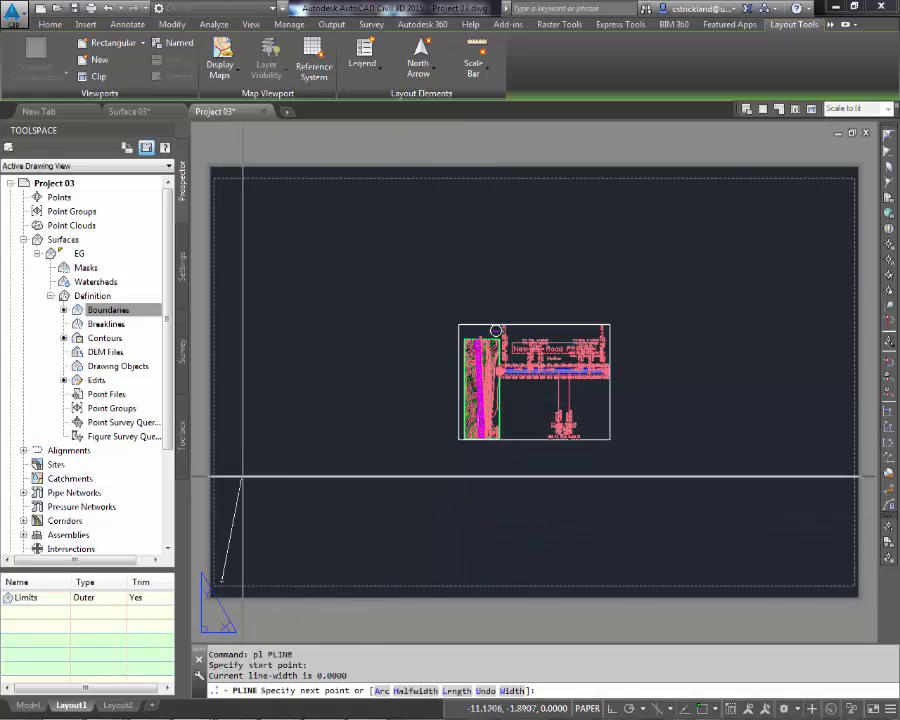
key("F8")
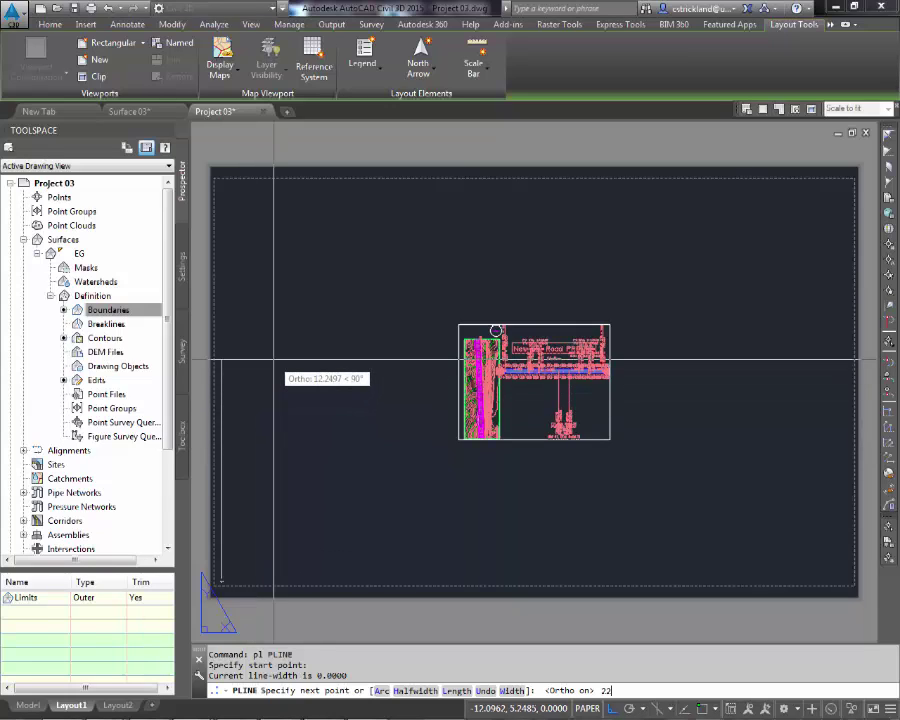
type("22")
key("Return")
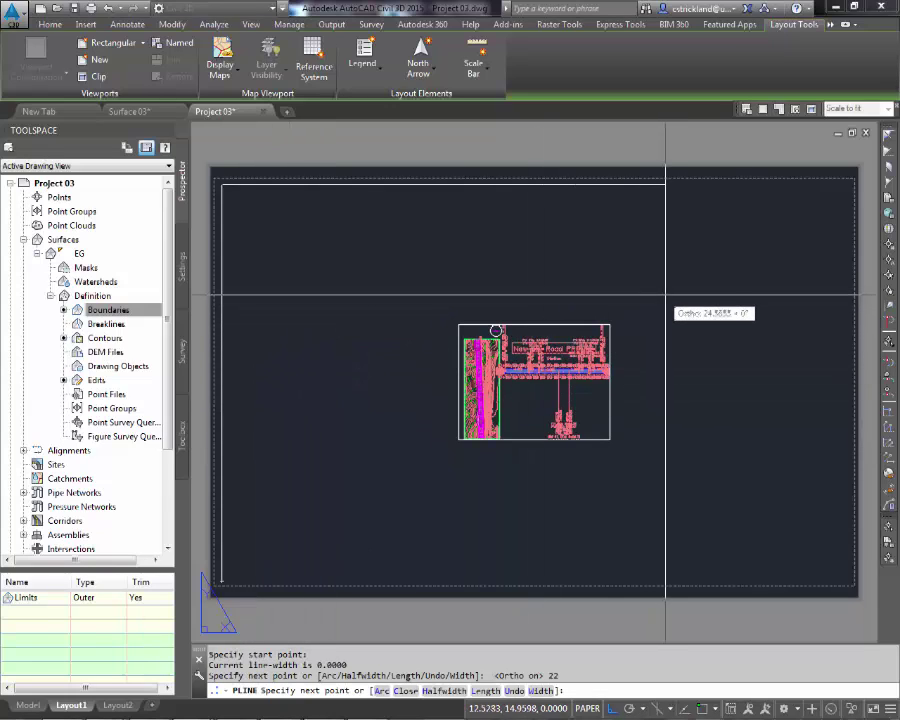
type("34")
key("Return")
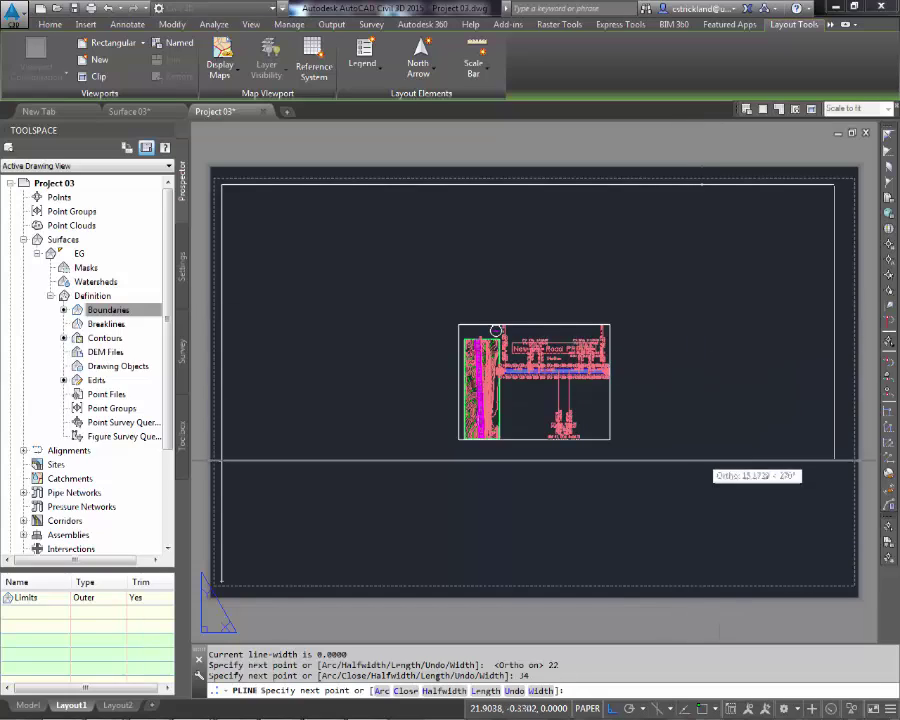
type("22")
key("Return")
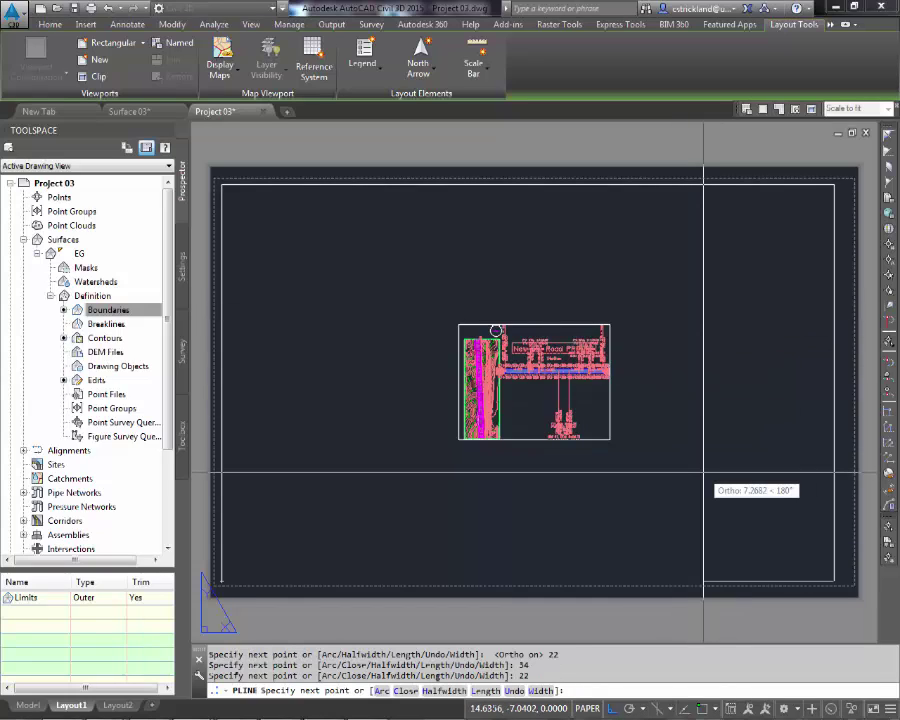
type("c")
key("Return")
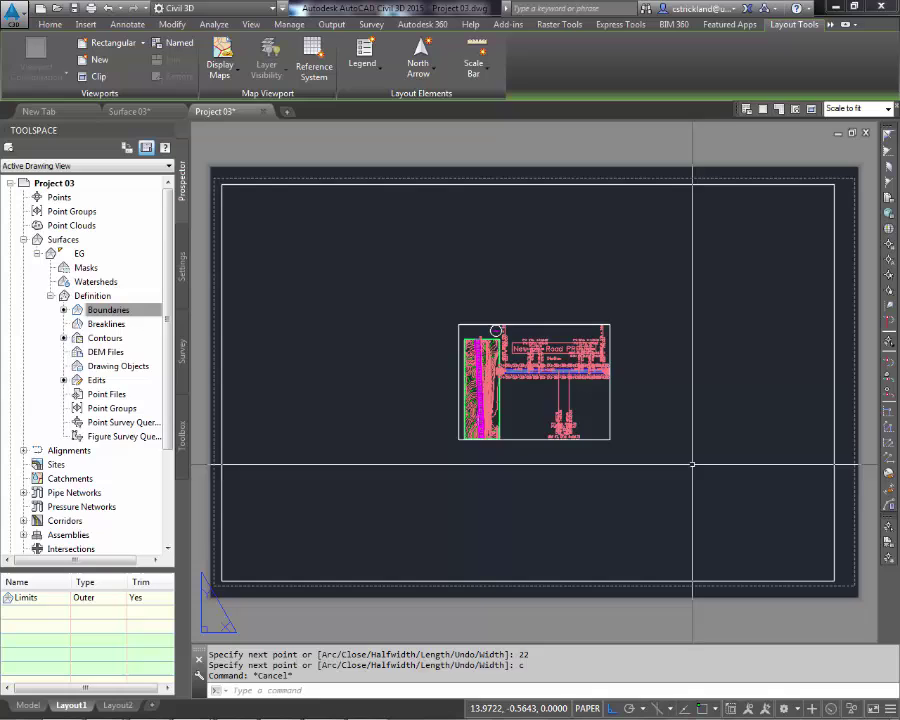
Offset the rectangular sheet border inward by .75
type("o")
key("Return")
type(".")
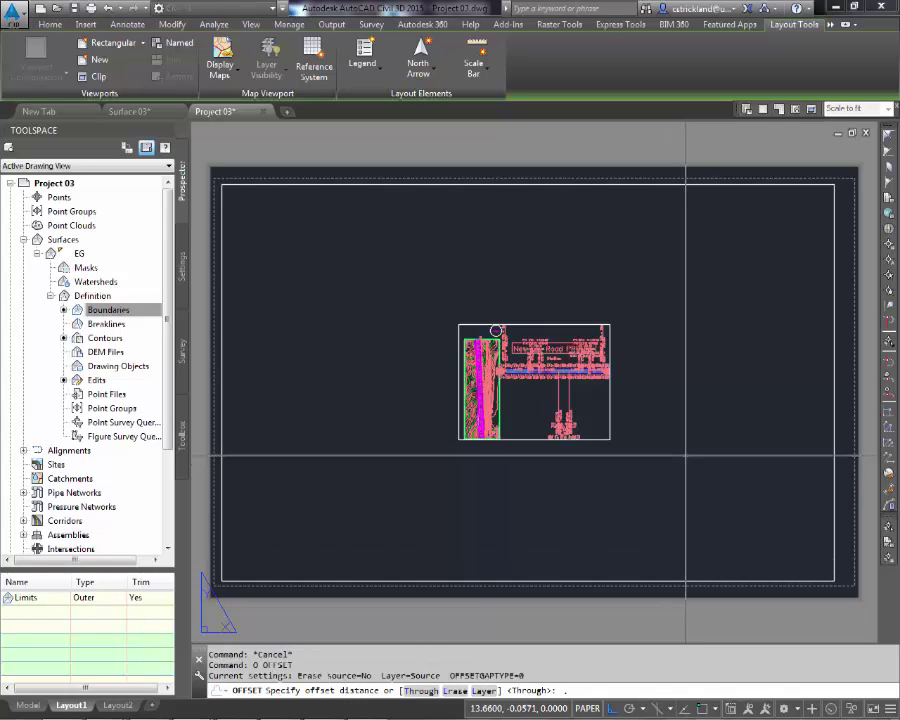
type("75")
key("Return")
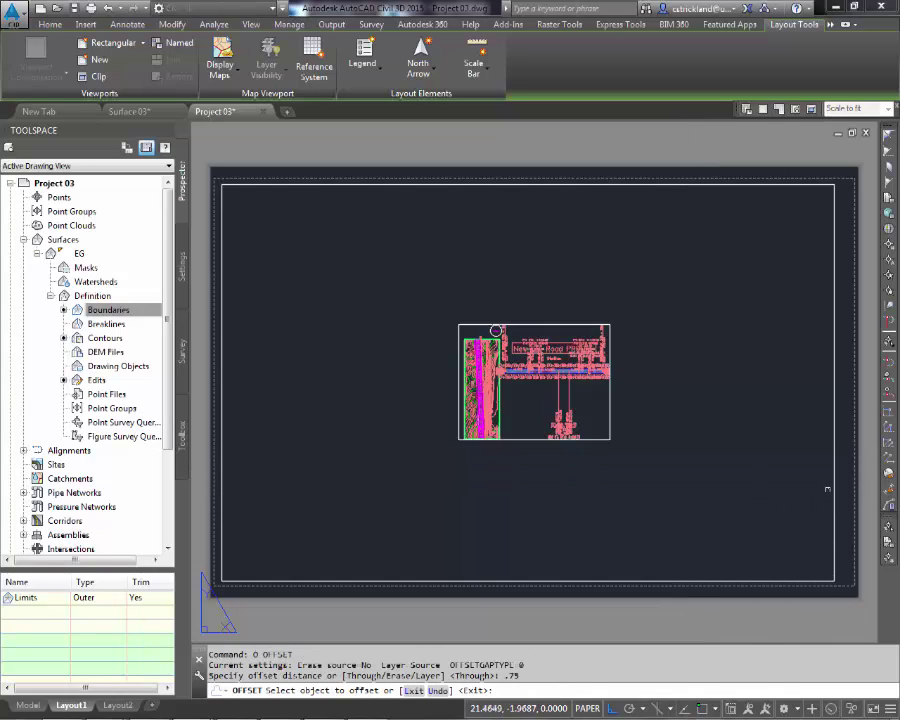
left_click(834, 488)
left_click(802, 488)
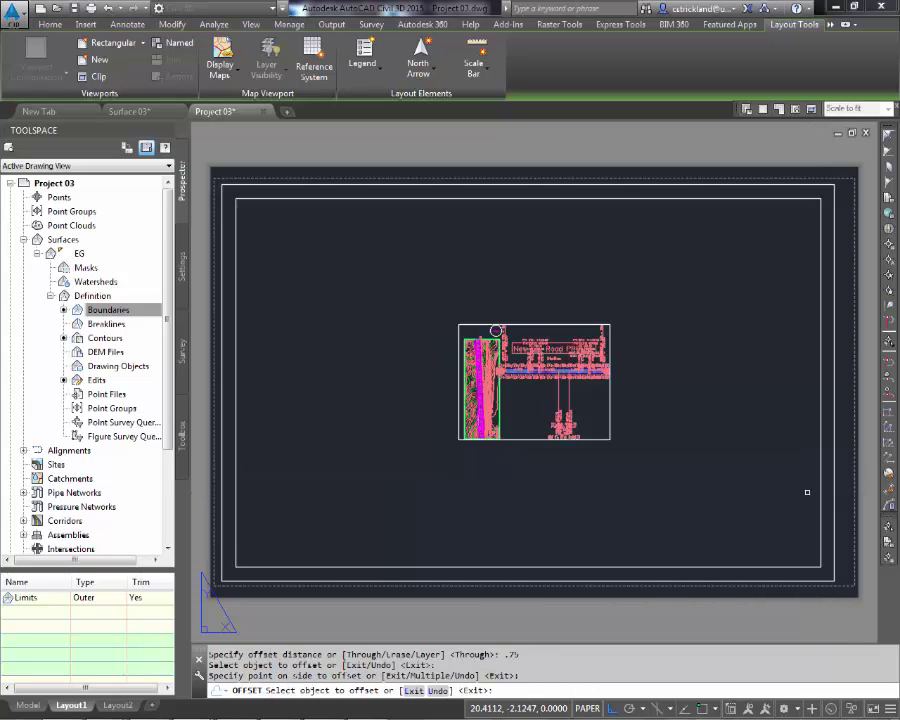
key("Escape")
key("Escape")
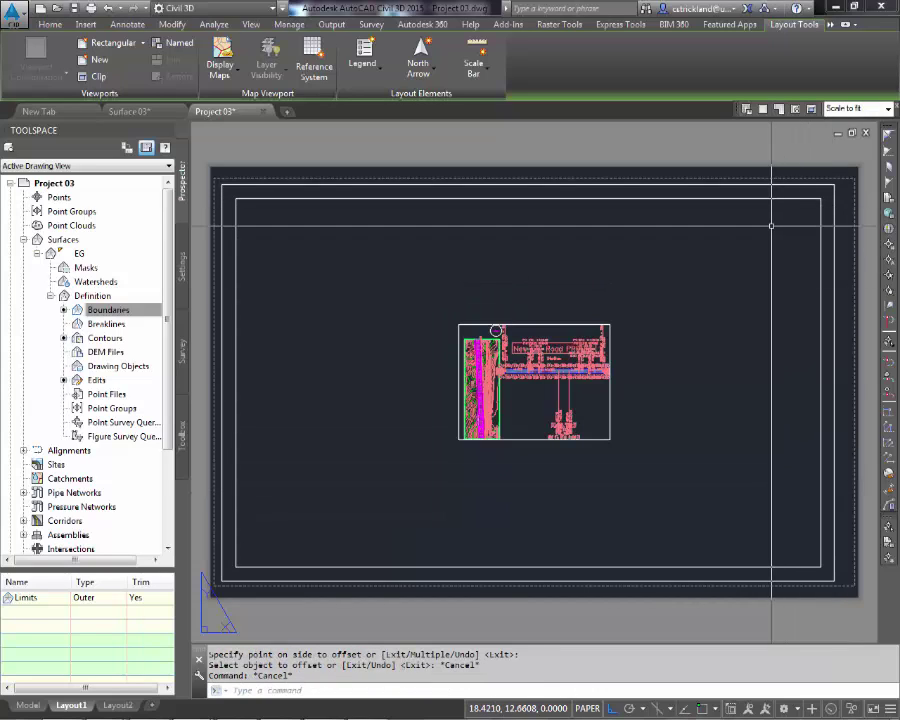
Draw a vertical line 2 units in from the inner border's lower-right corner, perpendicular to the border's upper edge
type("l")
key("Return")
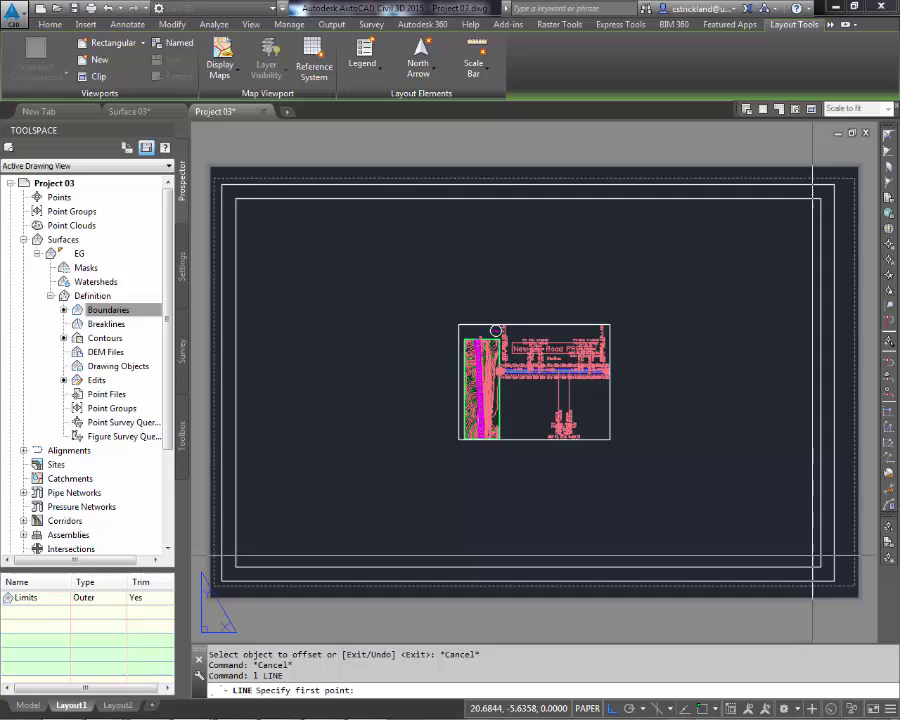
key("F3")
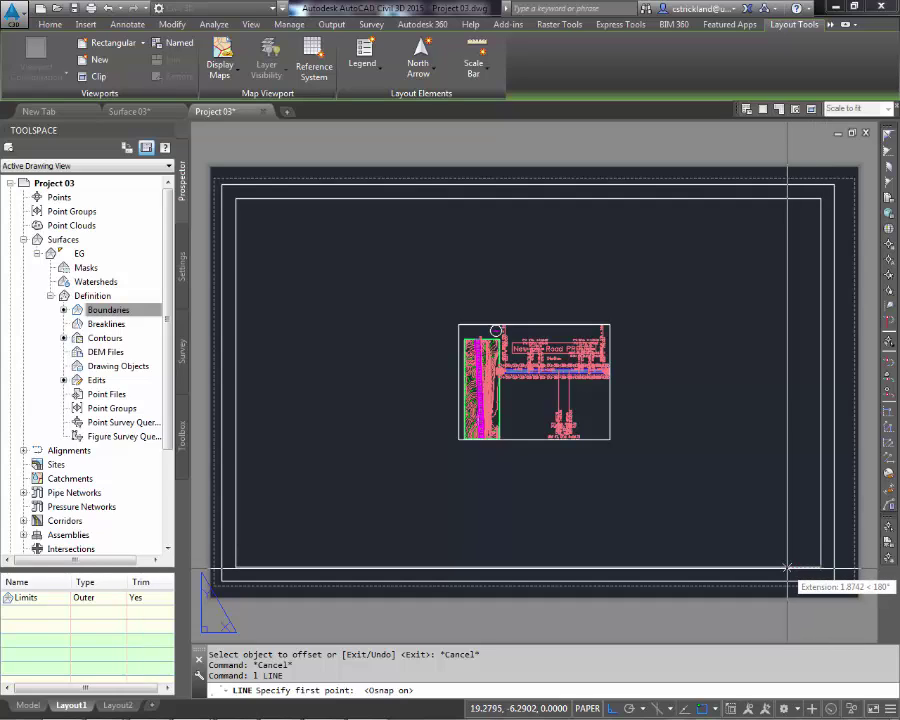
type("2")
key("Return")
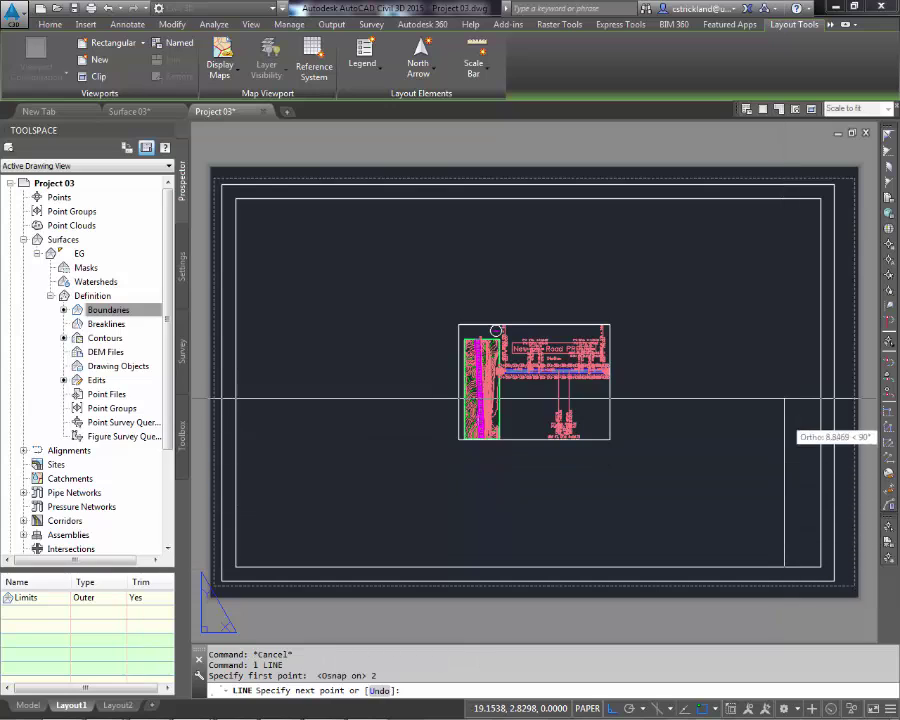
type("per to")
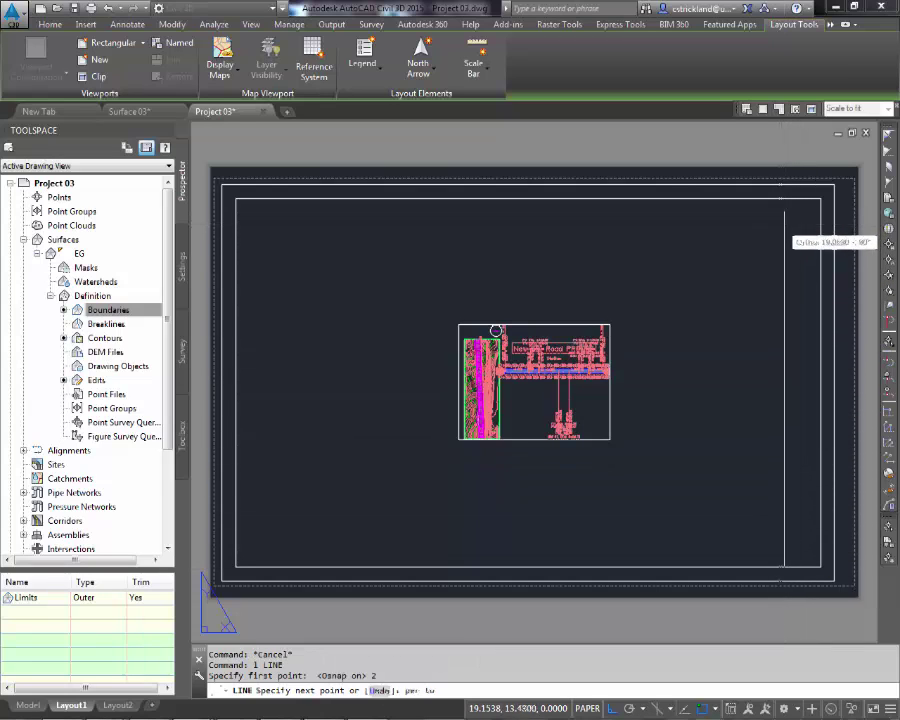
key("Return")
left_click(784, 197)
key("Escape")
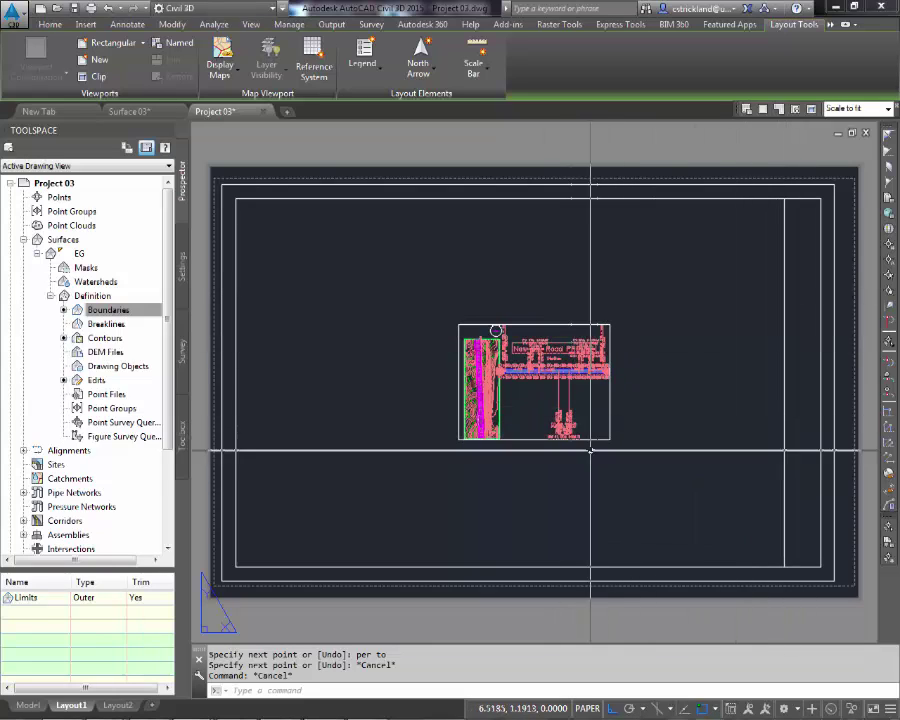
left_click(630, 460)
left_click(594, 424)
key("Escape")
key("Escape")
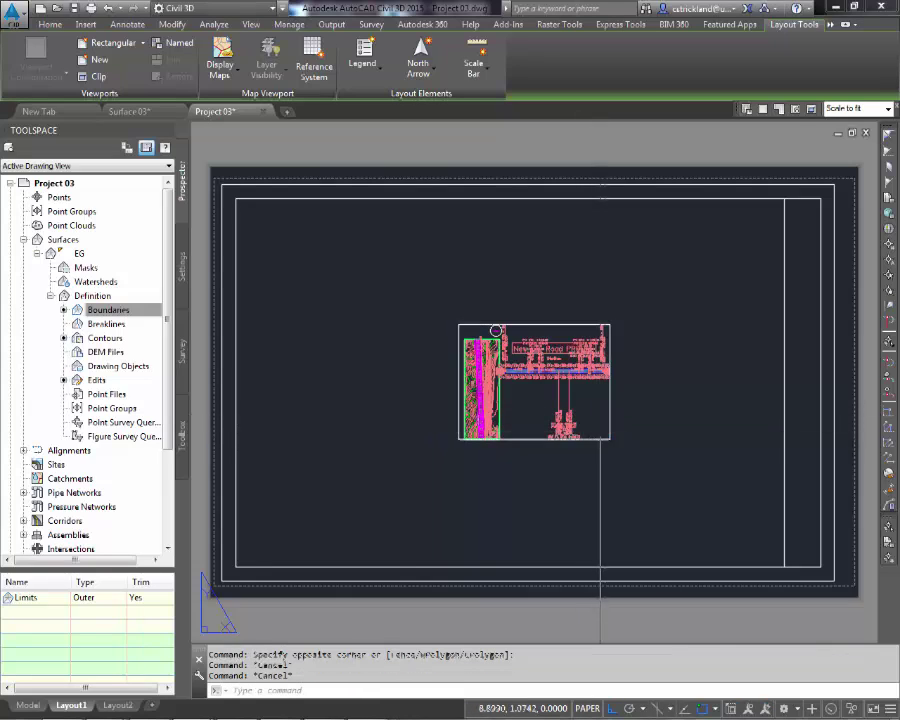
type("c")
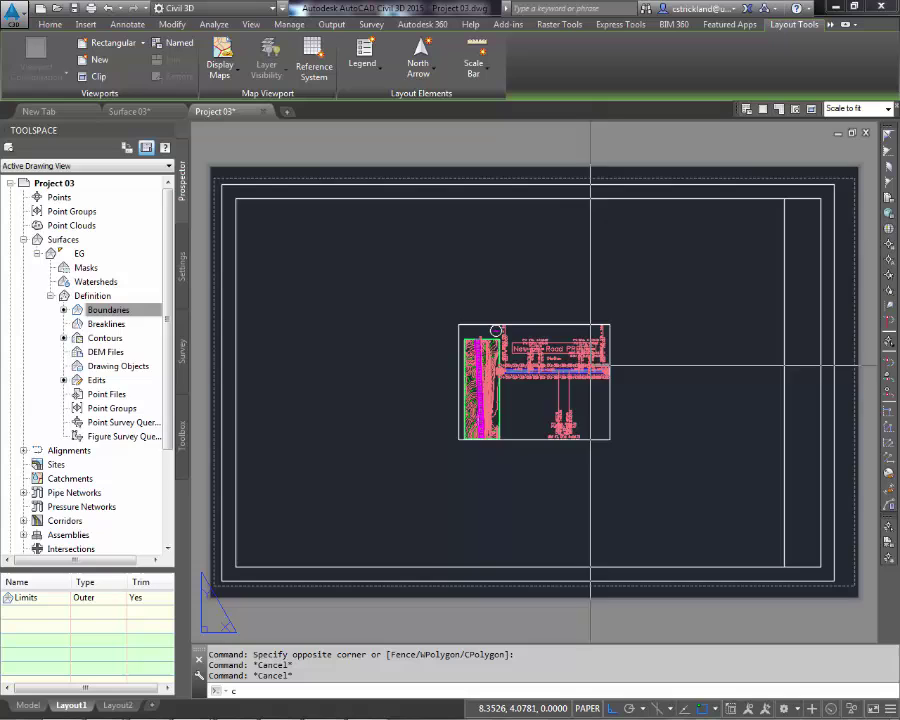
key("Escape")
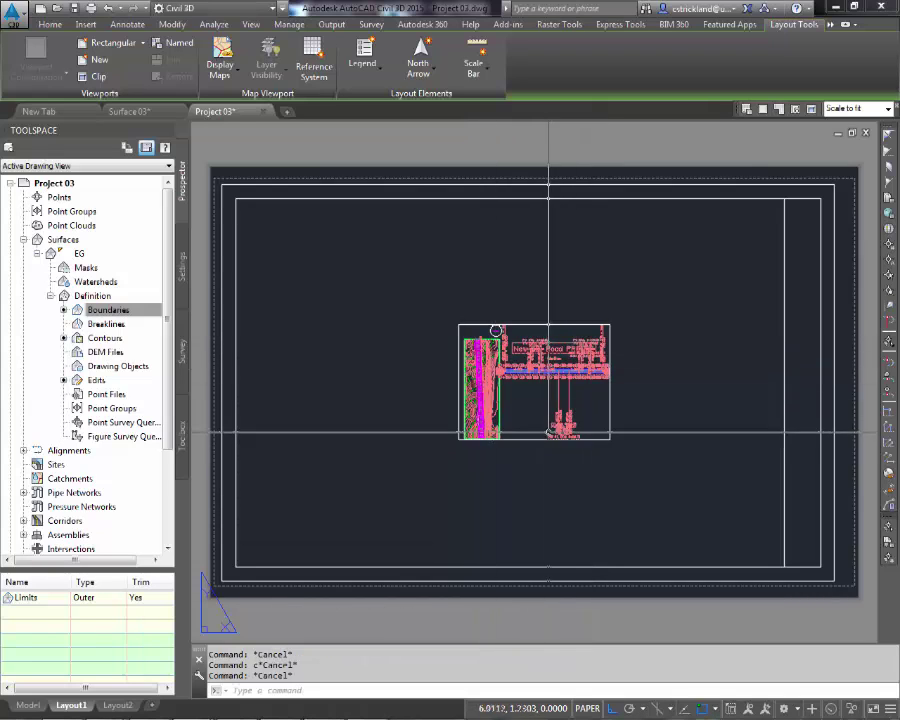
Copy the viewport to the sheet's upper-left area and again just outside the sheet's left edge, and turn object snap off
type("Co")
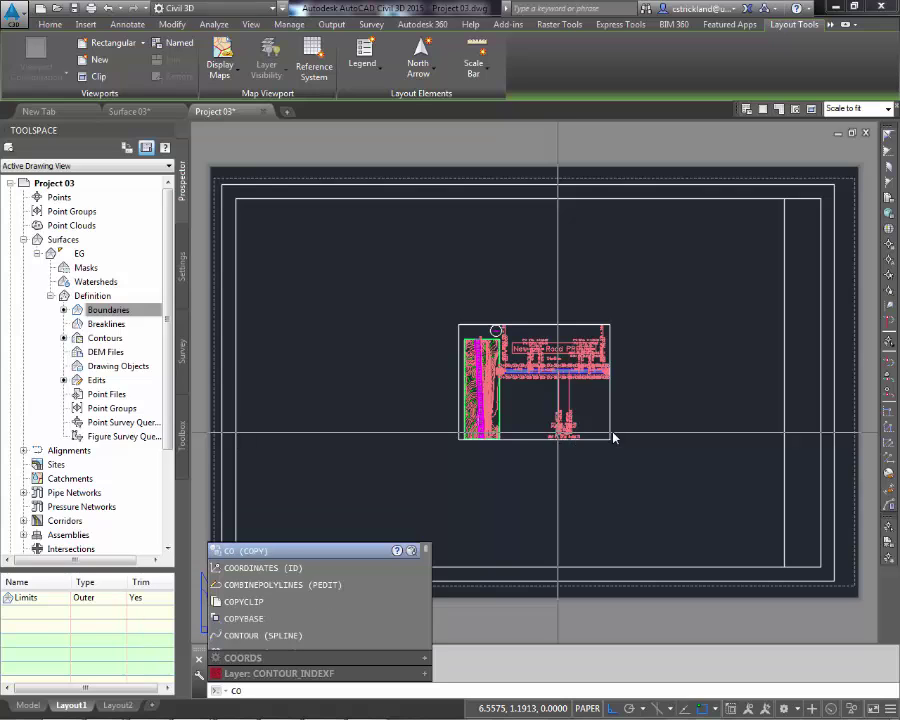
key("Return")
left_click(607, 433)
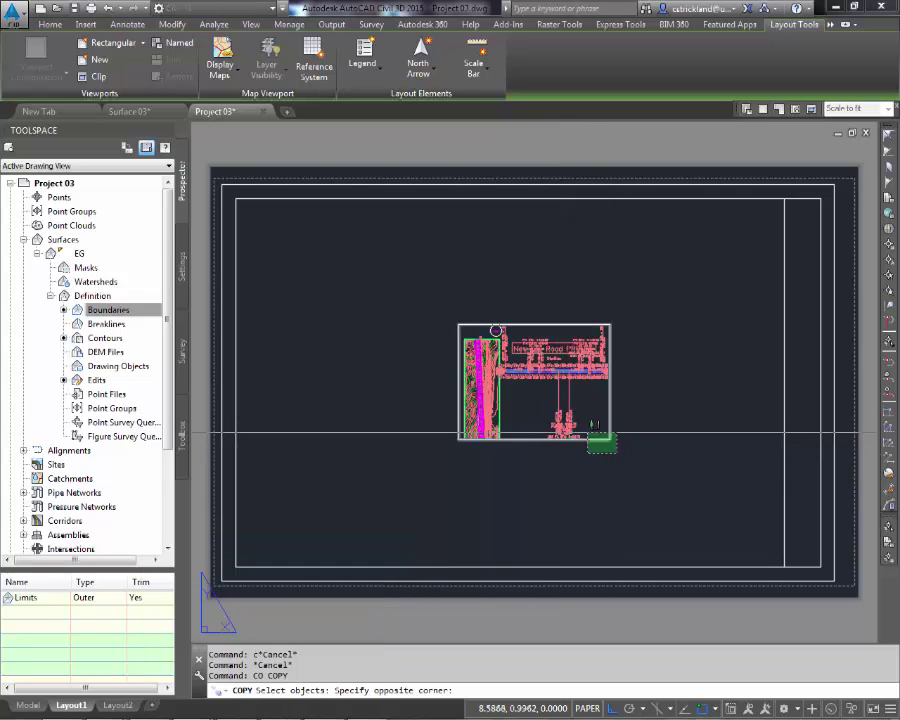
left_click(585, 417)
key("Return")
left_click(636, 490)
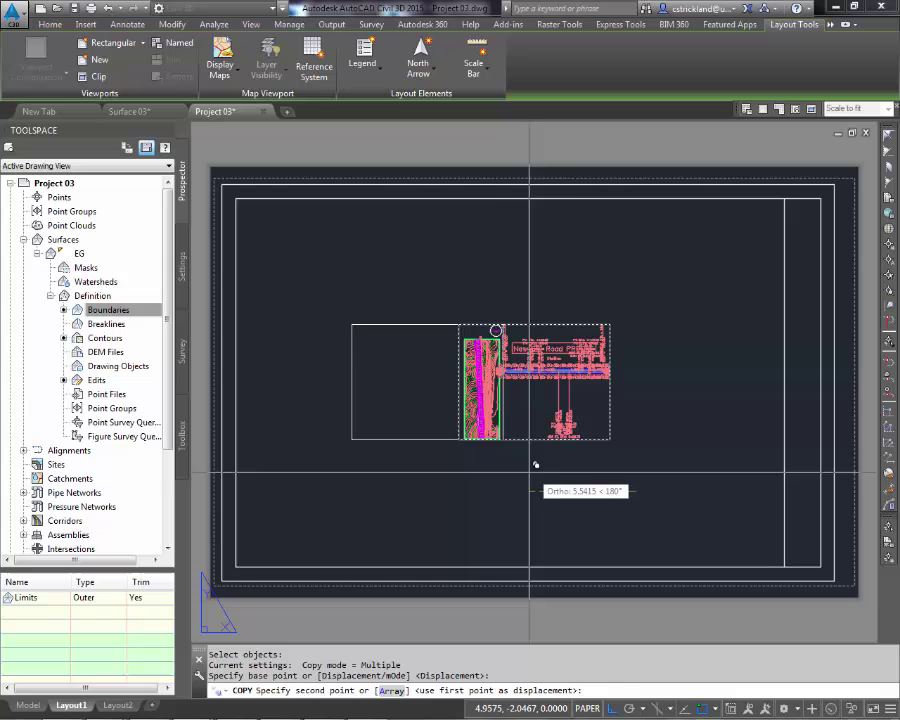
left_click(437, 400)
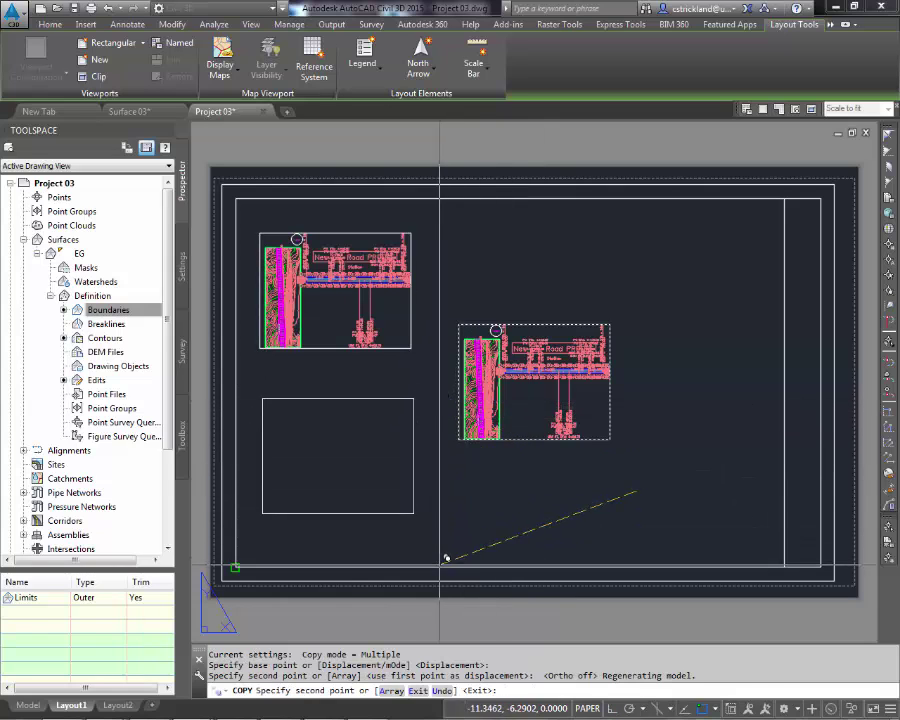
key("Escape")
middle_click_drag(460, 536, 548, 507)
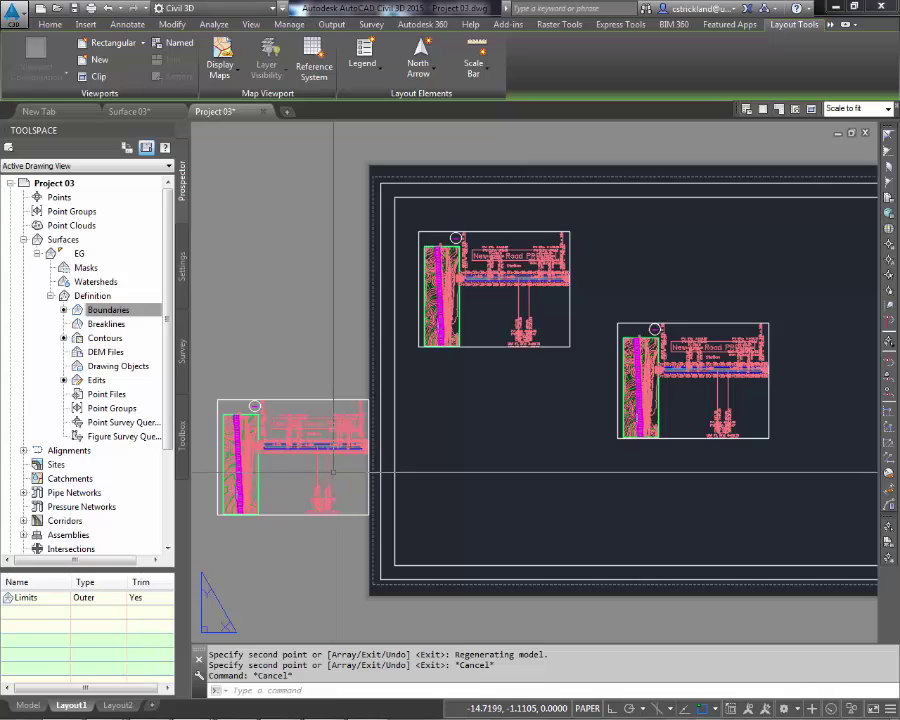
key("F3")
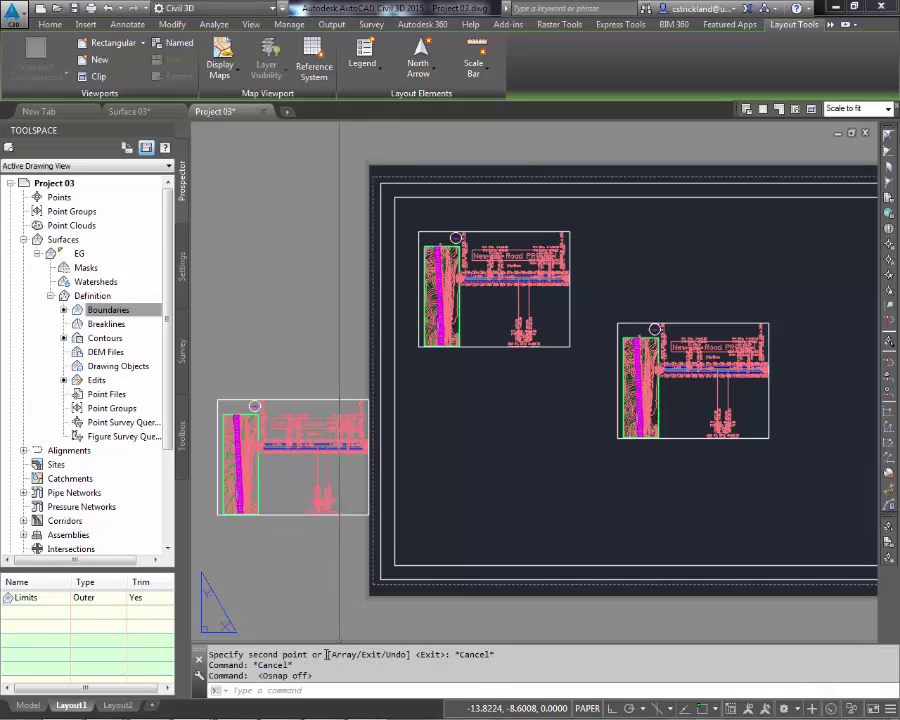
Move the viewport lying outside the sheet's left edge into the sheet's lower-left area
left_click(336, 548)
left_click(300, 490)
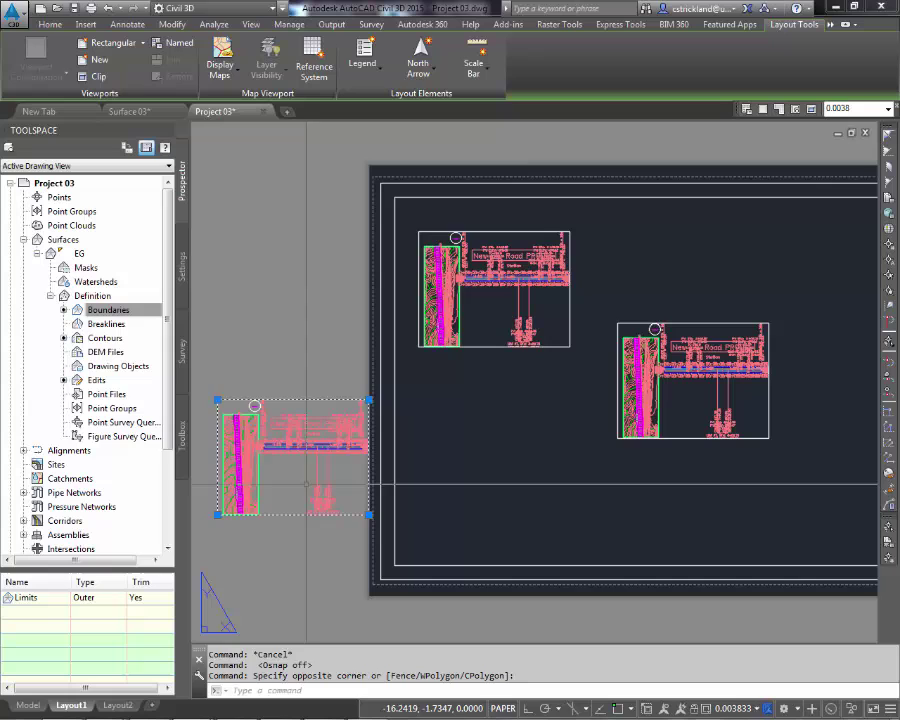
type("m")
key("Return")
left_click(321, 445)
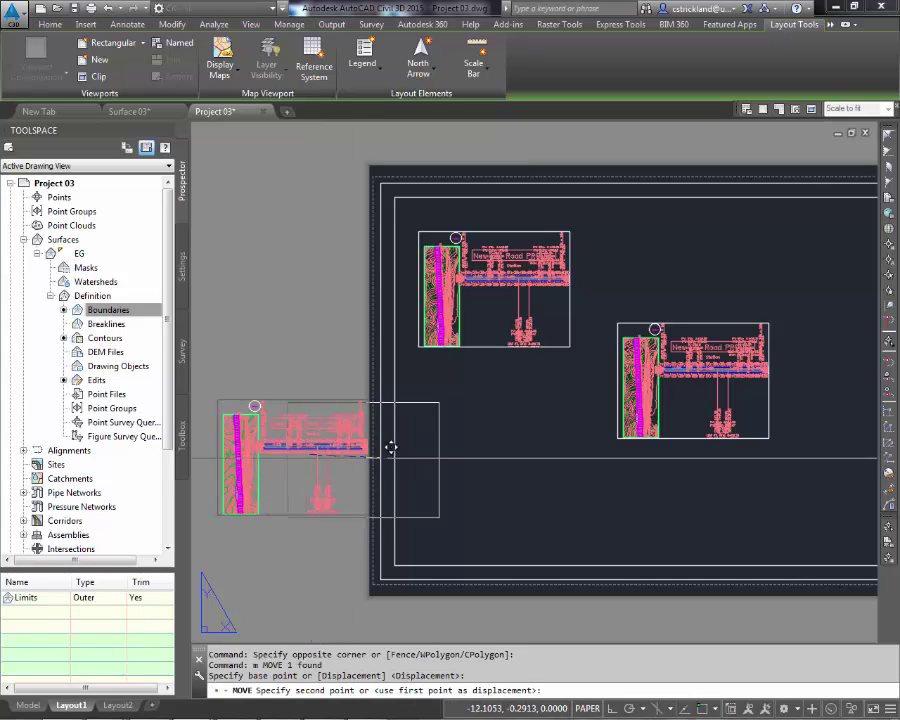
left_click(511, 450)
Stretch the upper-left viewport into a wide strip across the sheet's upper part, raising its upper edge close to the inner border
left_click(575, 345)
left_click(561, 329)
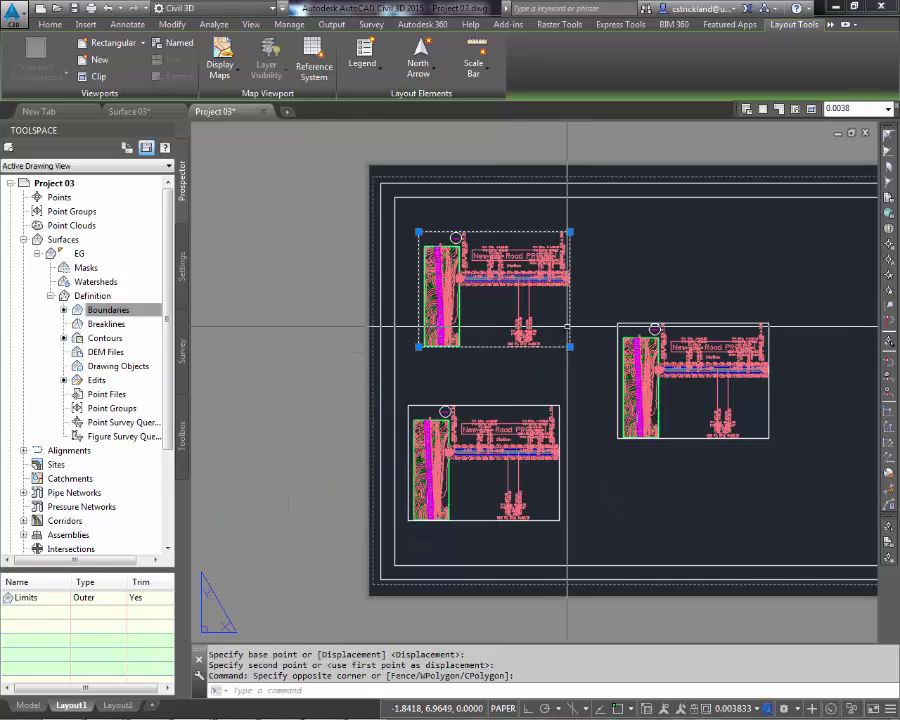
left_click(569, 348)
middle_click_drag(870, 358, 747, 370)
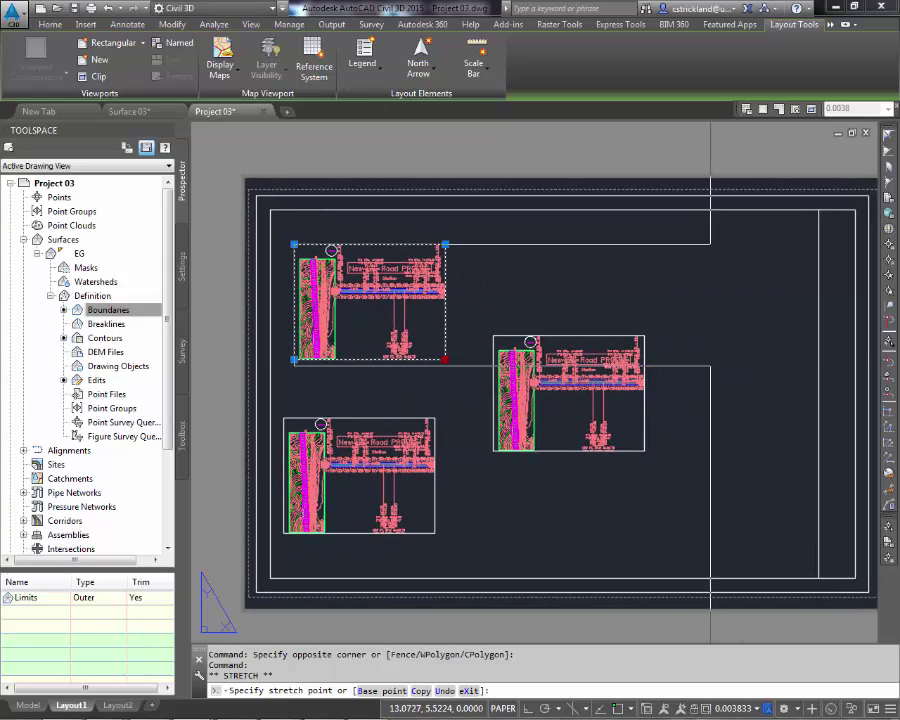
left_click(764, 372)
left_click(766, 244)
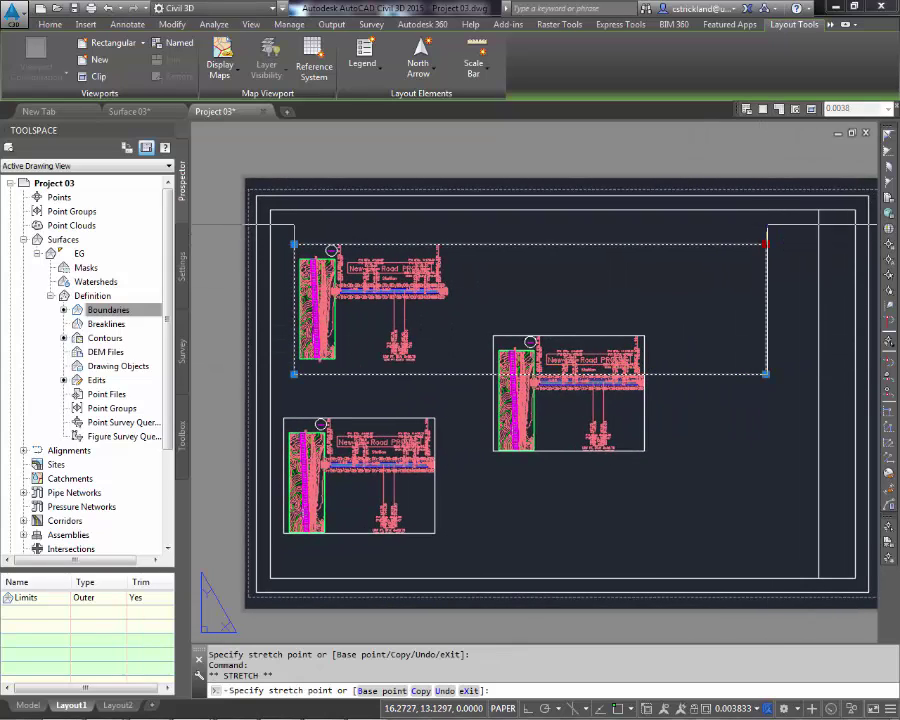
left_click(767, 219)
Move the middle viewport into the sheet's lower-right area, just beside the vertical title strip line
left_click(650, 456)
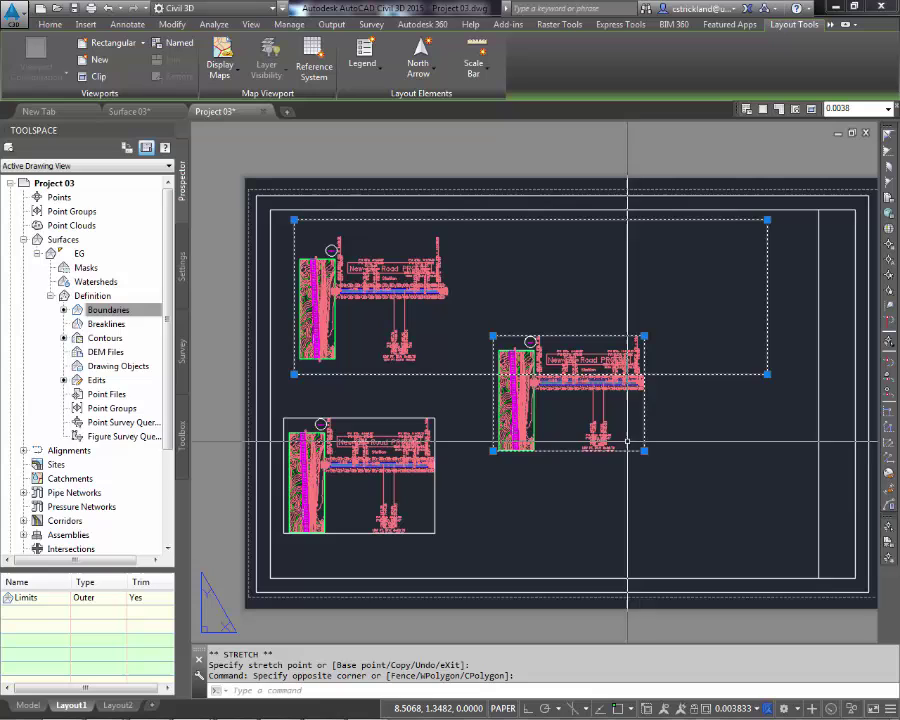
key("Escape")
type("m")
key("Return")
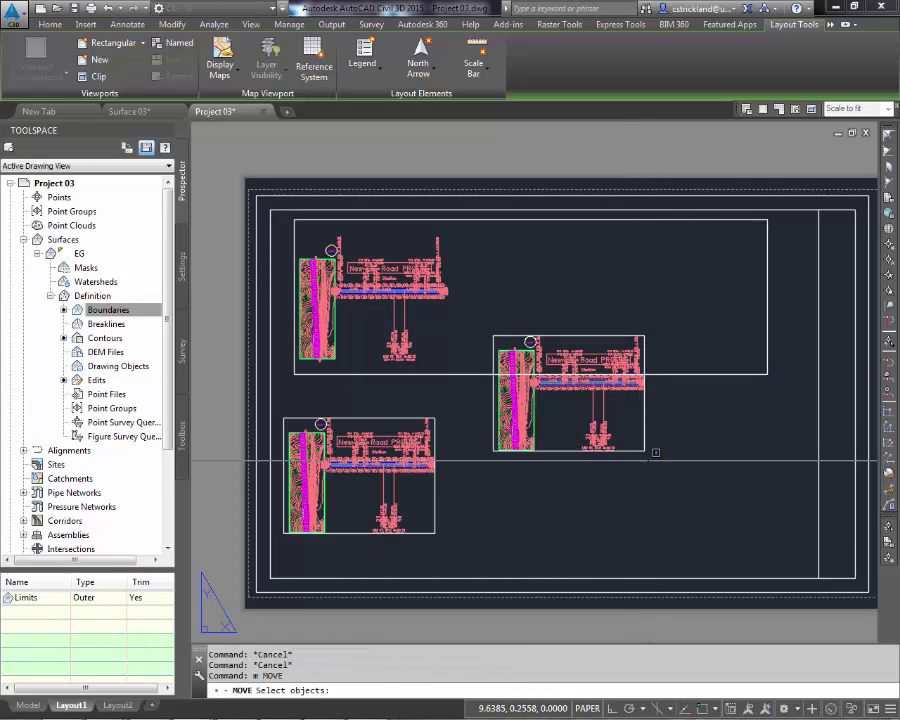
key("Return")
left_click(644, 451)
left_click(806, 521)
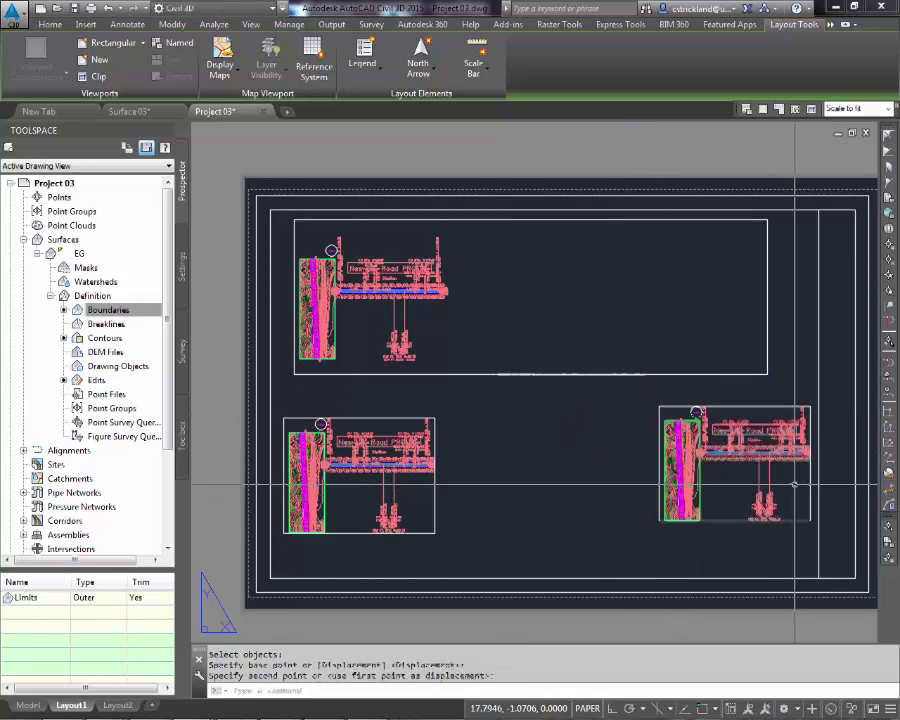
Stretch the lower-right viewport straight down to just above the inner border's lower edge
left_click(809, 516)
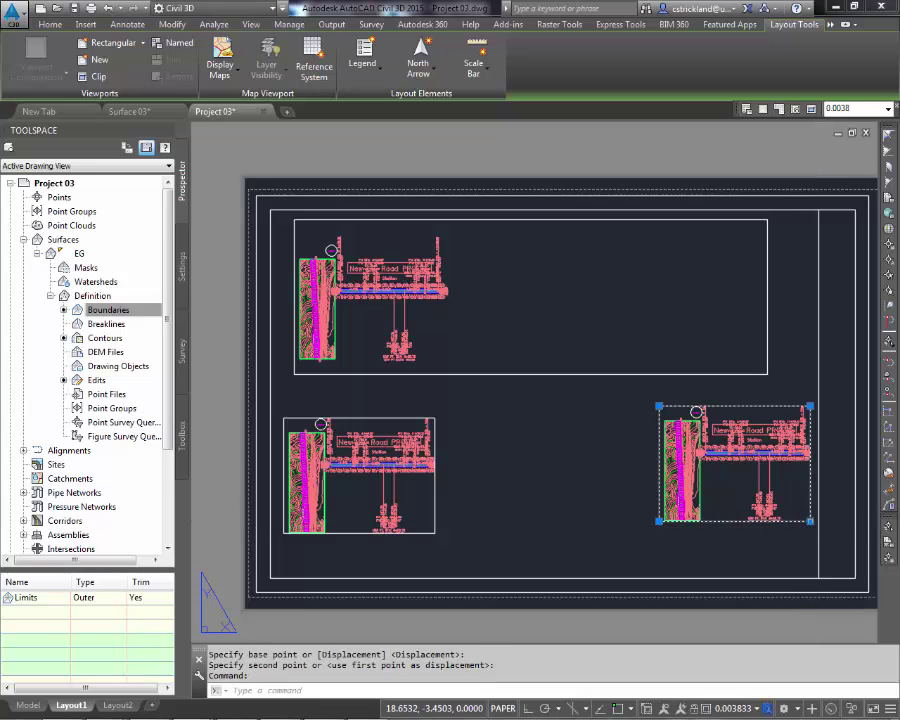
left_click(810, 521)
left_click(810, 568)
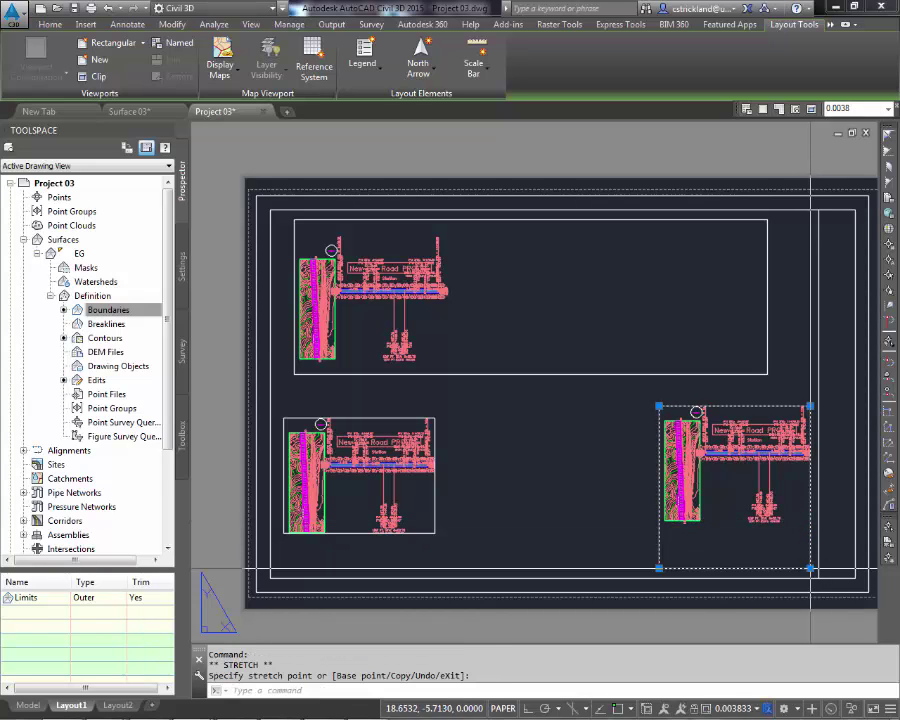
Frame the magenta road assembly inside the lower-right viewport and return to paper space
double_click(740, 507)
middle_click_drag(708, 556, 730, 590)
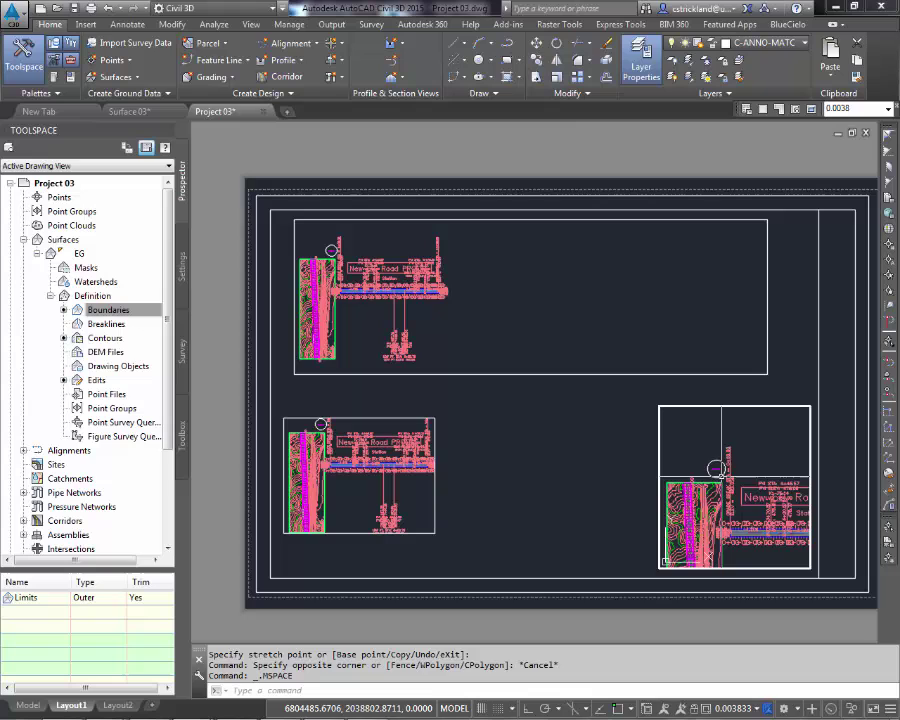
scroll(770, 505, "up", 8)
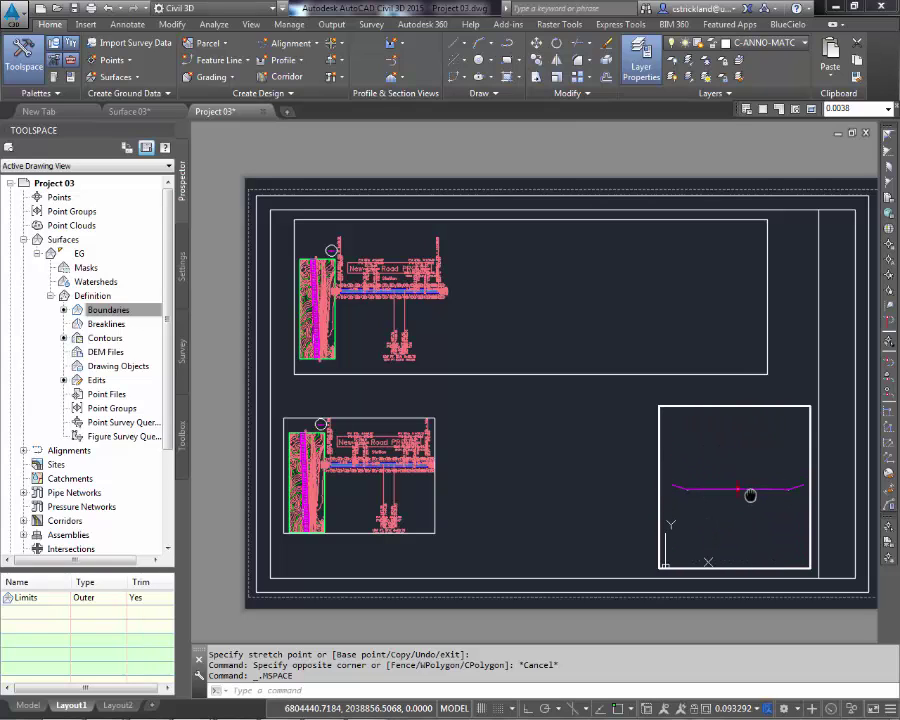
double_click(793, 360)
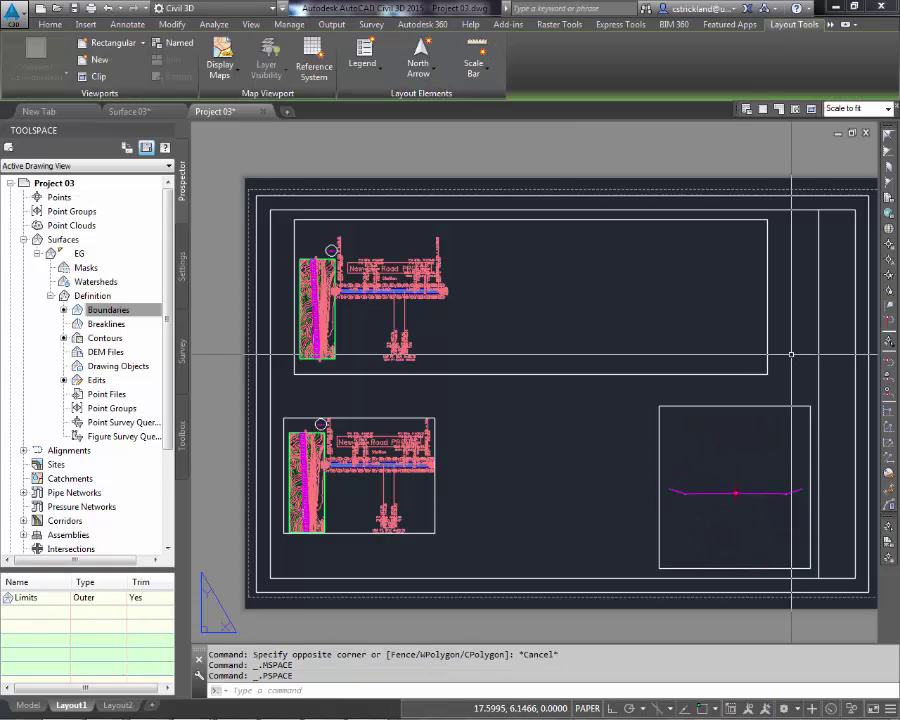
Frame the New Road profile view inside the wide upper viewport and return to paper space
double_click(419, 303)
scroll(405, 300, "up", 10)
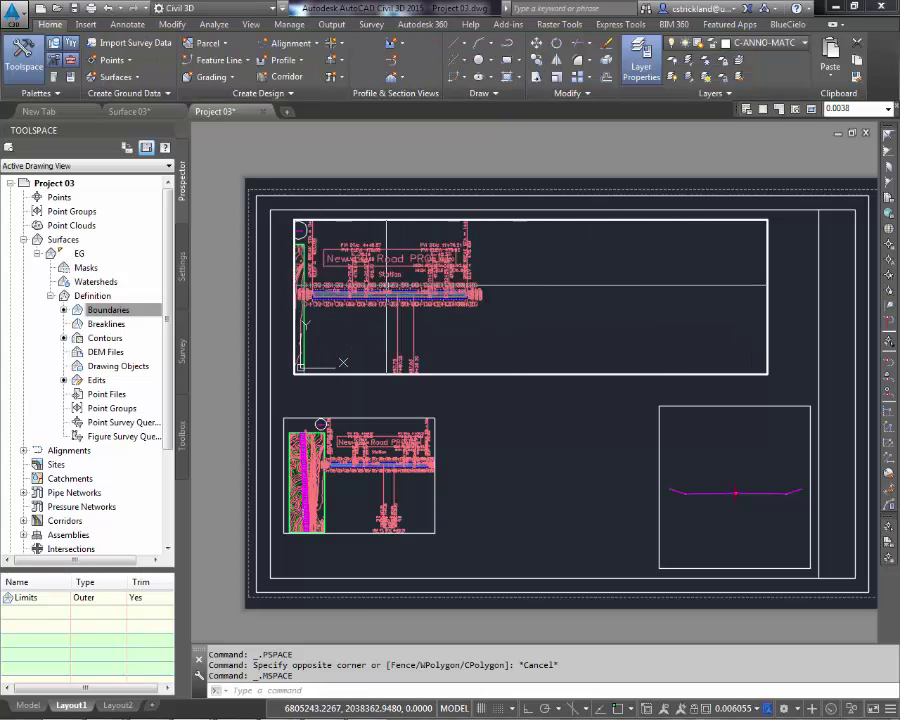
double_click(466, 482)
Stretch the lower-left viewport straight up past the sheet's upper edge, keeping its width
left_click(460, 485)
left_click(402, 490)
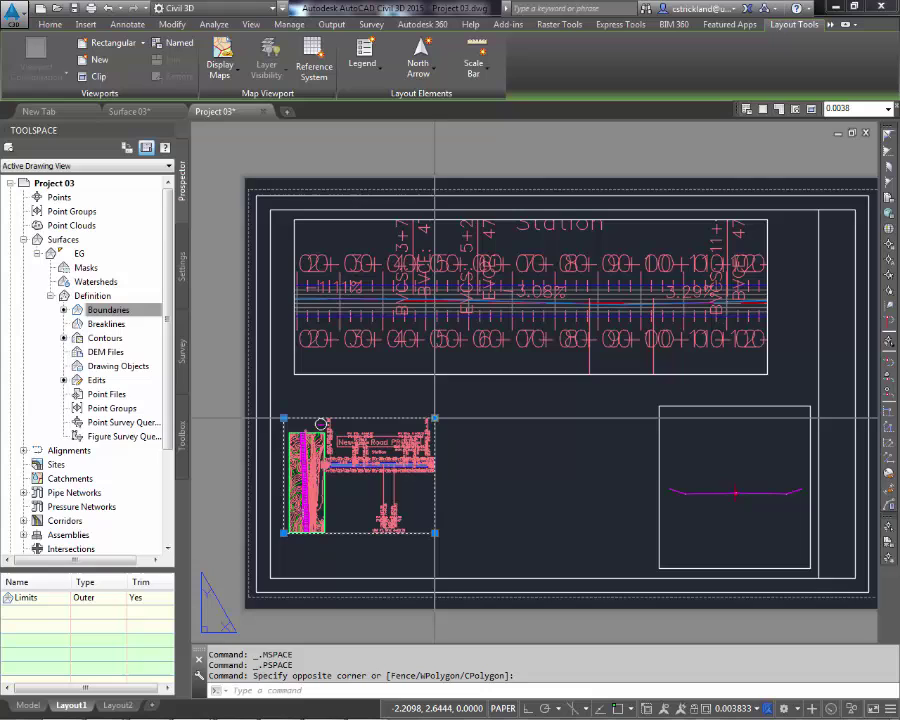
left_click(435, 418)
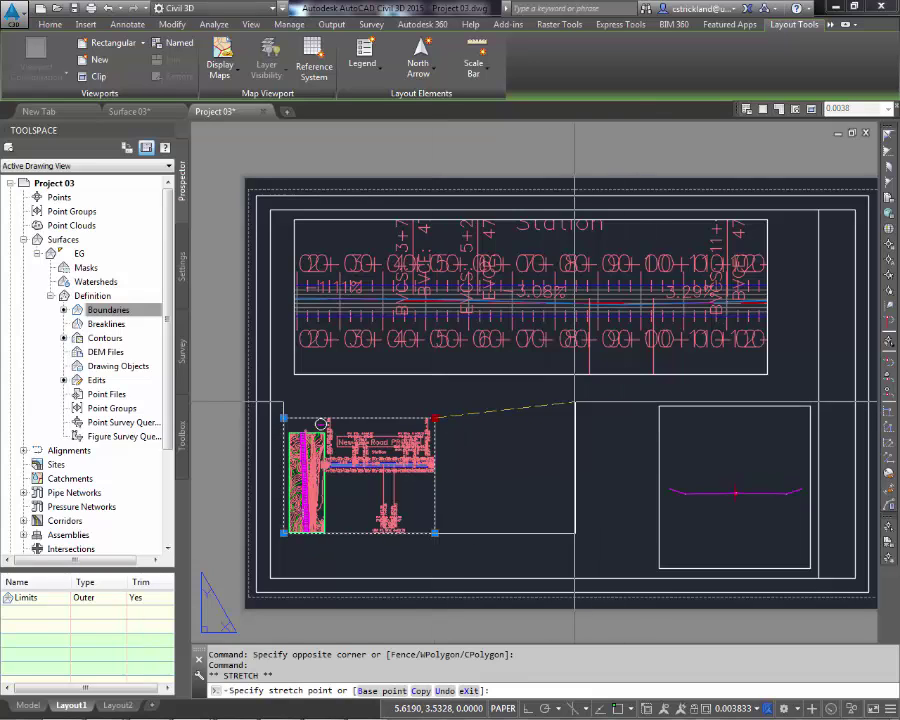
key("F8")
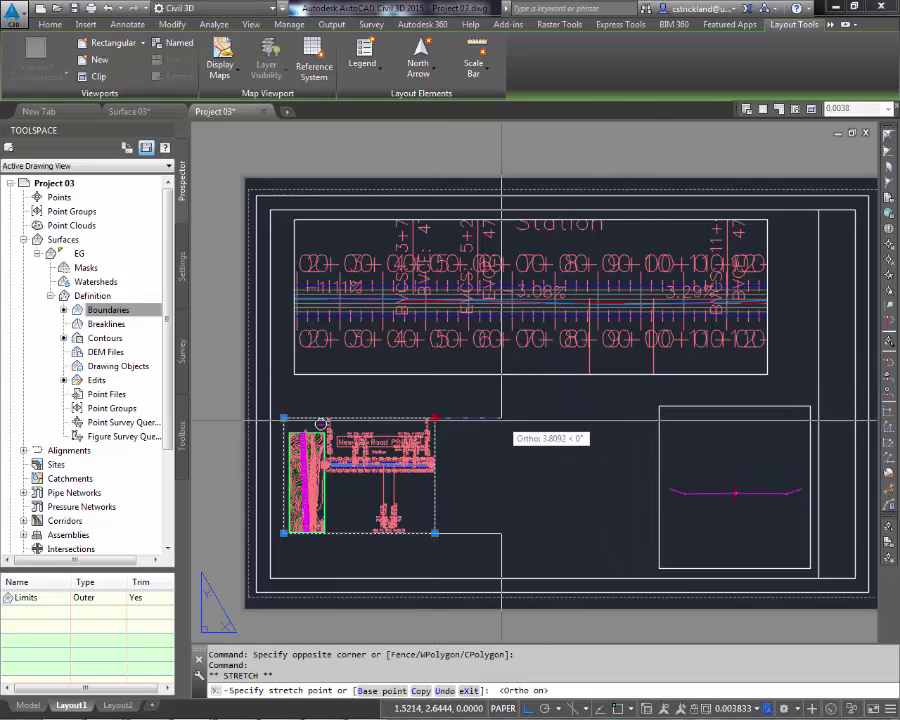
key("F8")
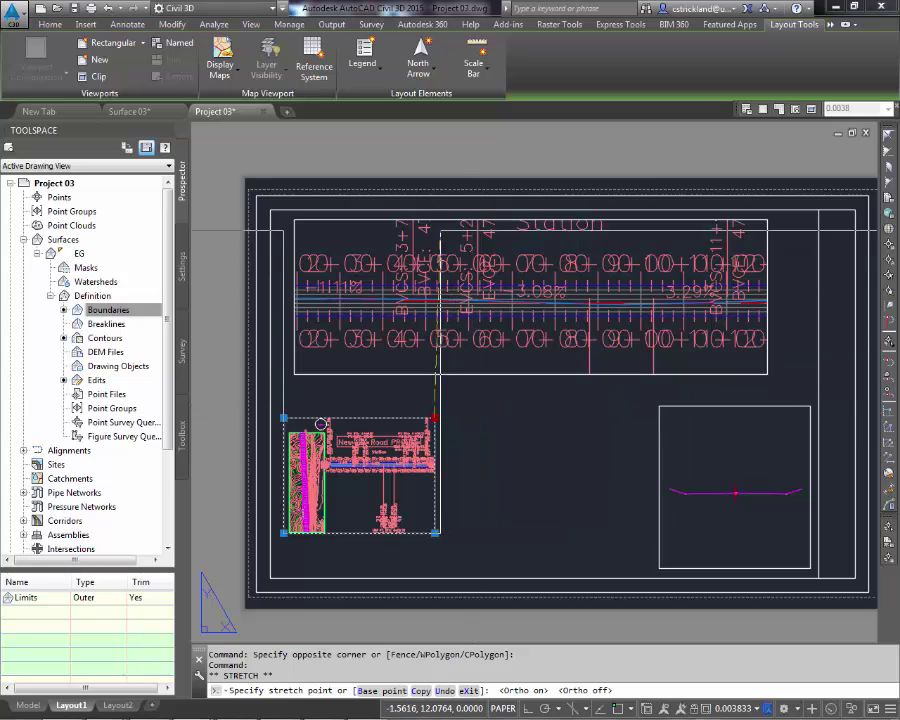
left_click(434, 156)
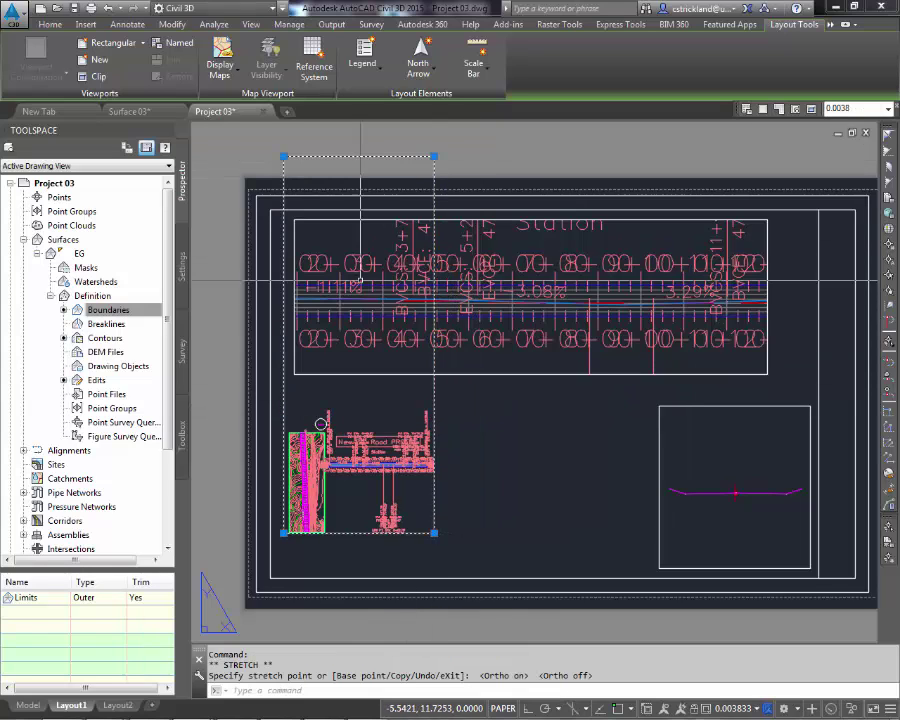
Frame the magenta road corridor and surrounding contours inside the tall viewport and return to paper space
double_click(347, 472)
scroll(350, 450, "up", 6)
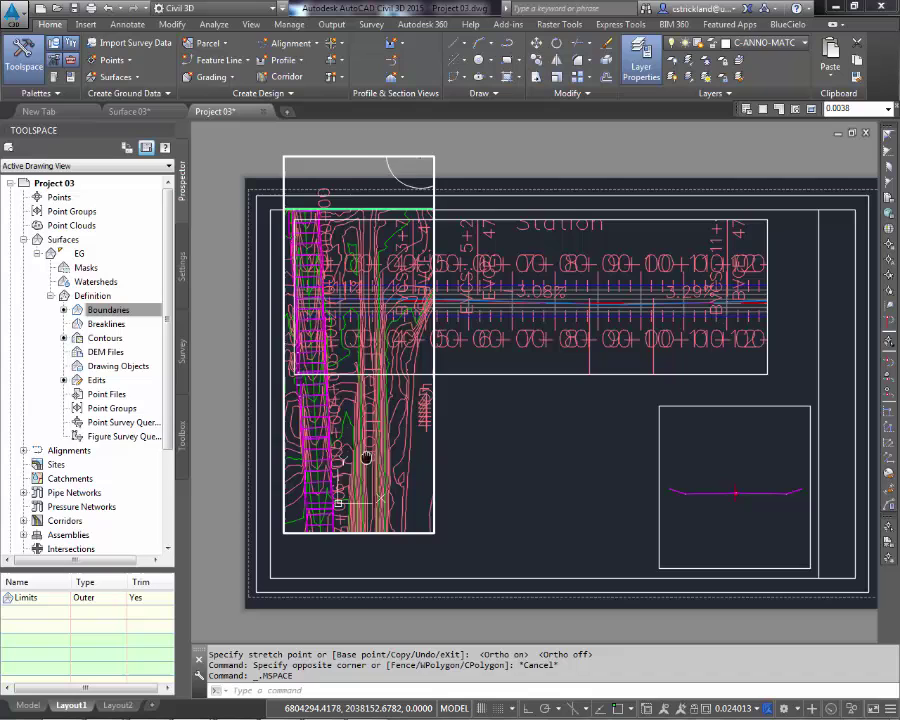
middle_click_drag(380, 430, 405, 393)
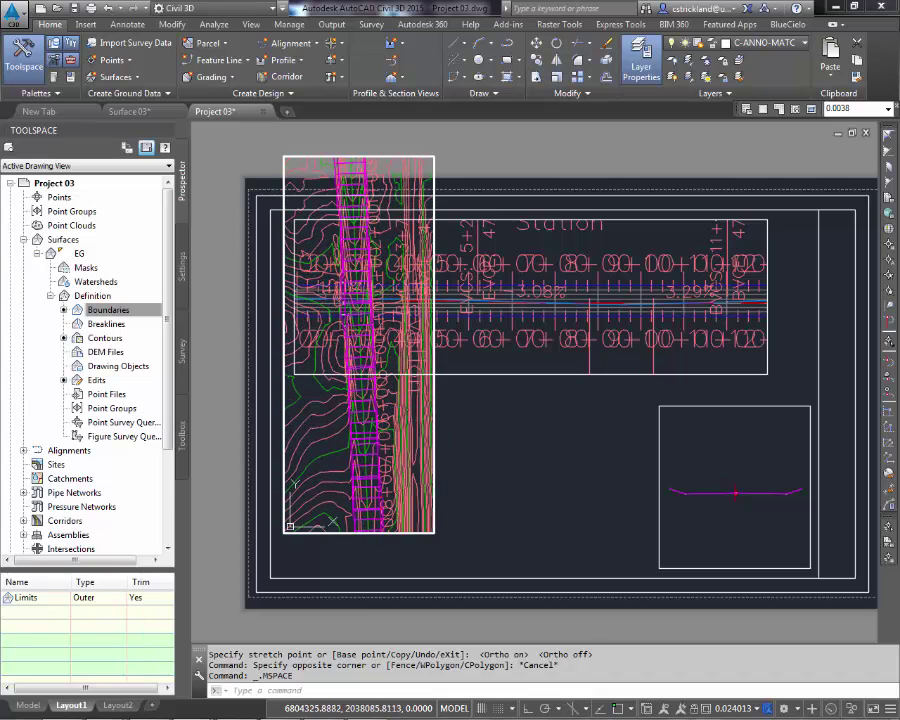
double_click(502, 465)
Move the tall corridor viewport off the sheet to its left side and fit the whole layout in view
type("m")
key("Return")
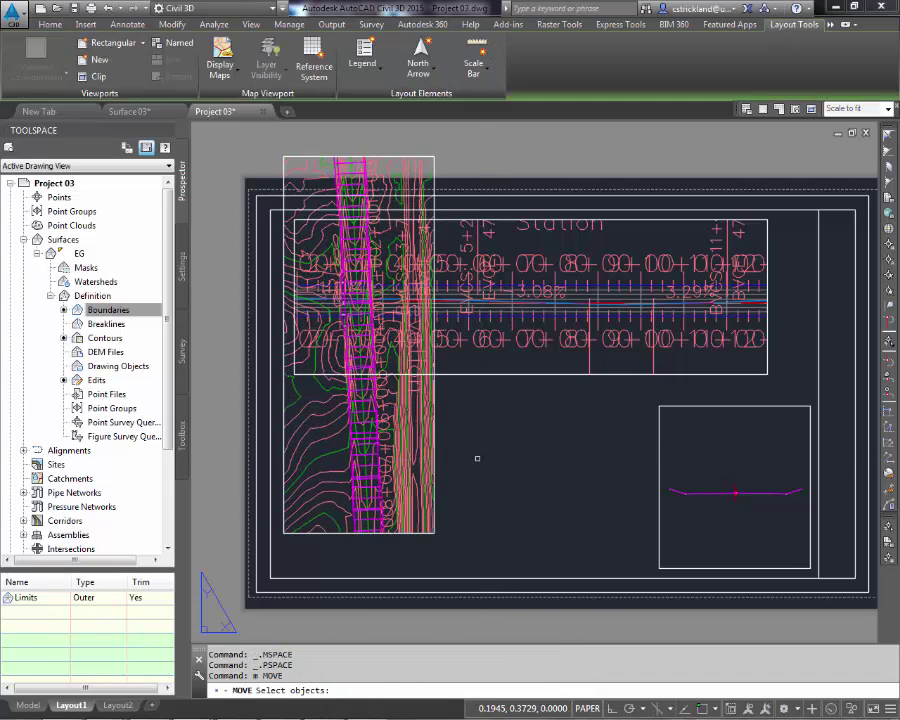
left_click(476, 455)
left_click(402, 455)
key("Return")
left_click(482, 450)
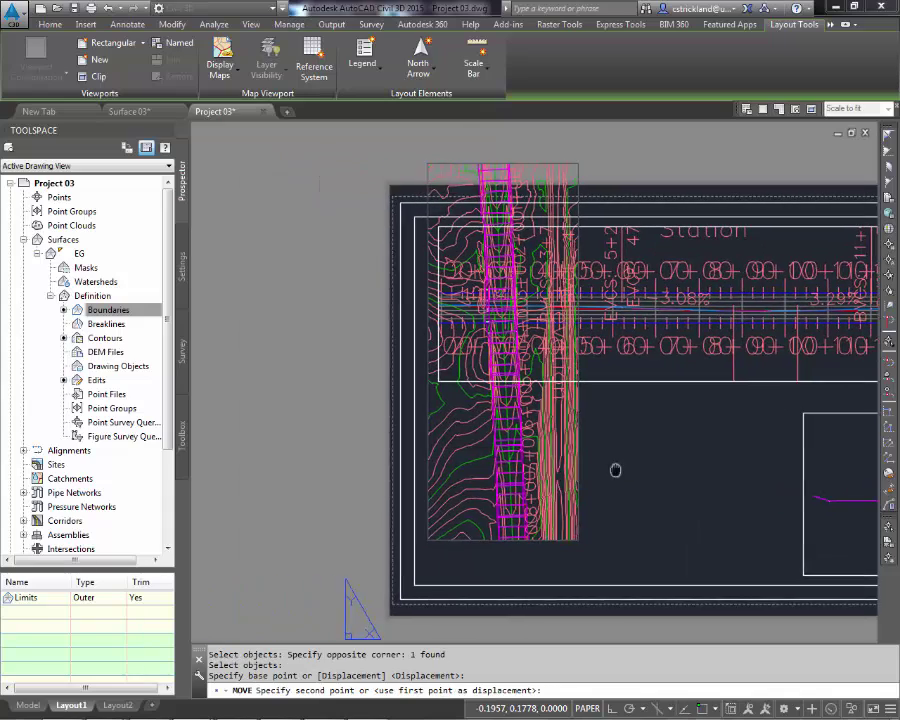
left_click(424, 491)
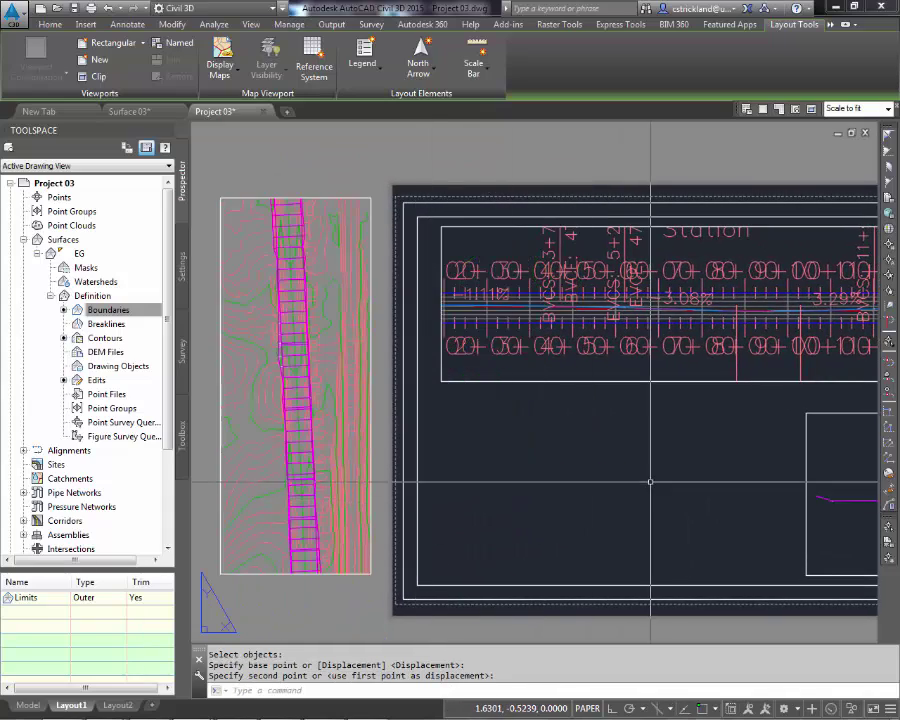
middle_click_drag(649, 482, 563, 466)
middle_click(564, 458)
middle_click(564, 458)
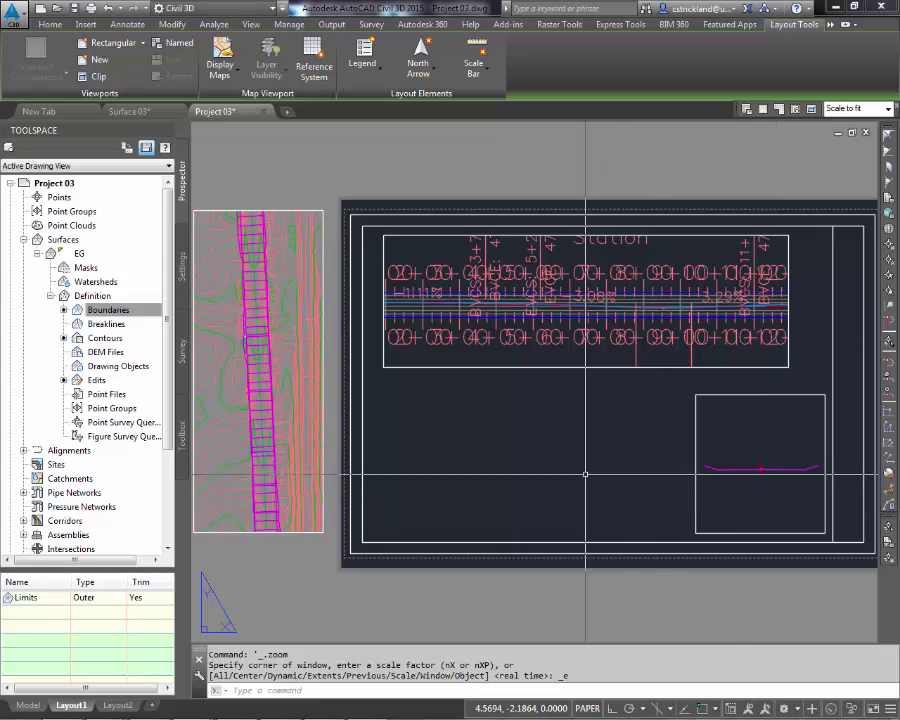
Try a scale of 1" = 30' on the wide profile viewport
left_click(624, 399)
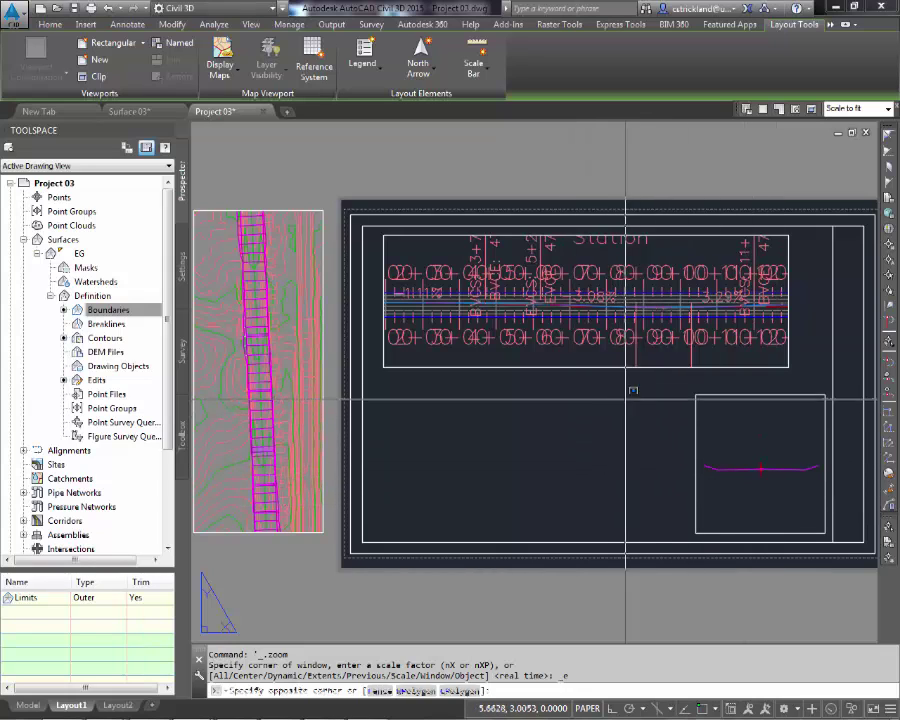
left_click(594, 352)
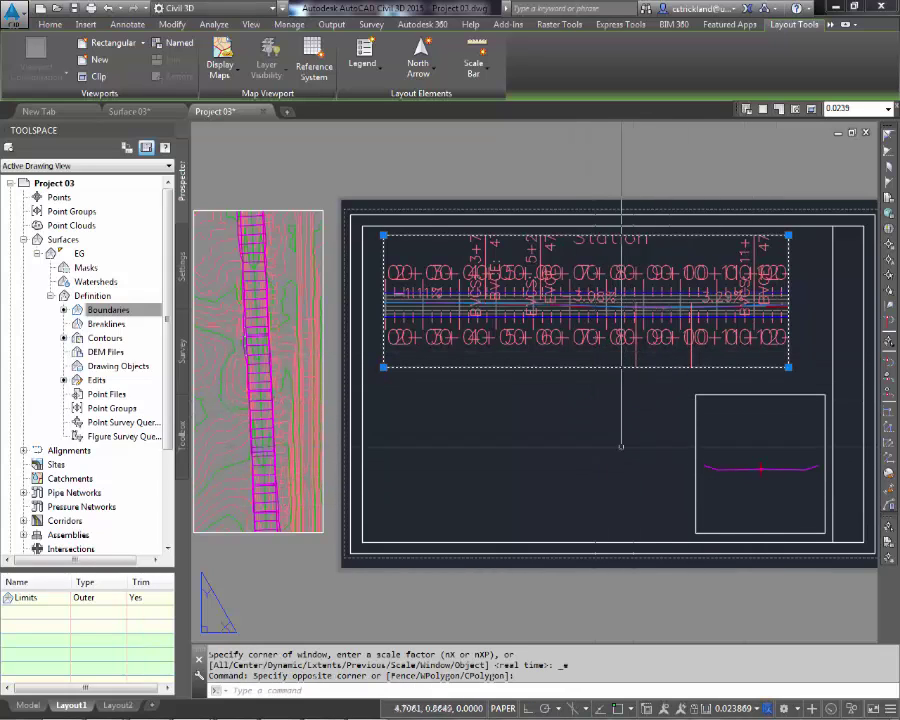
left_click(734, 708)
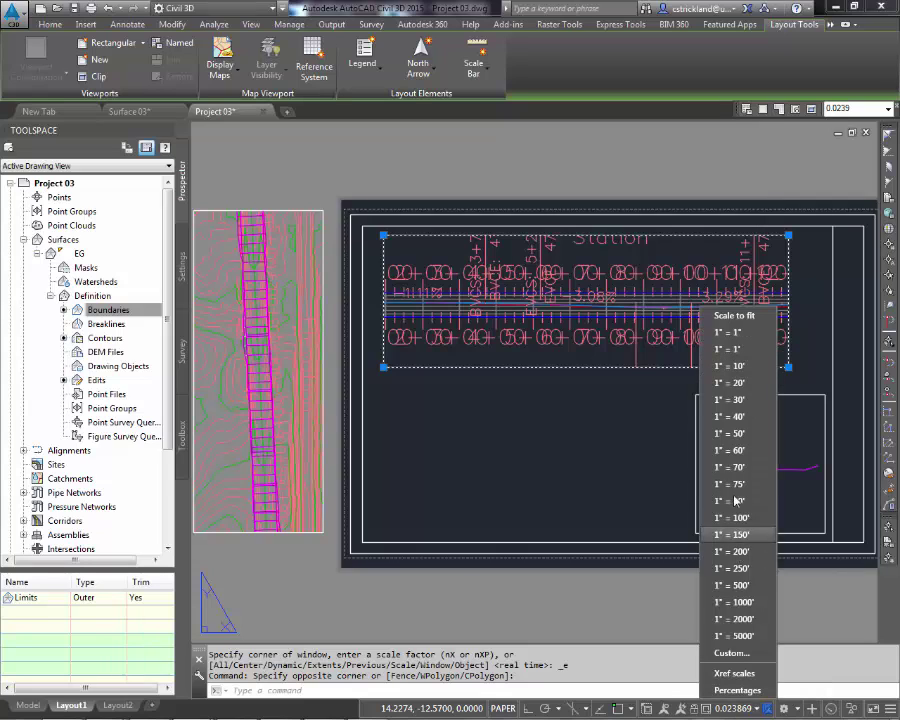
left_click(735, 400)
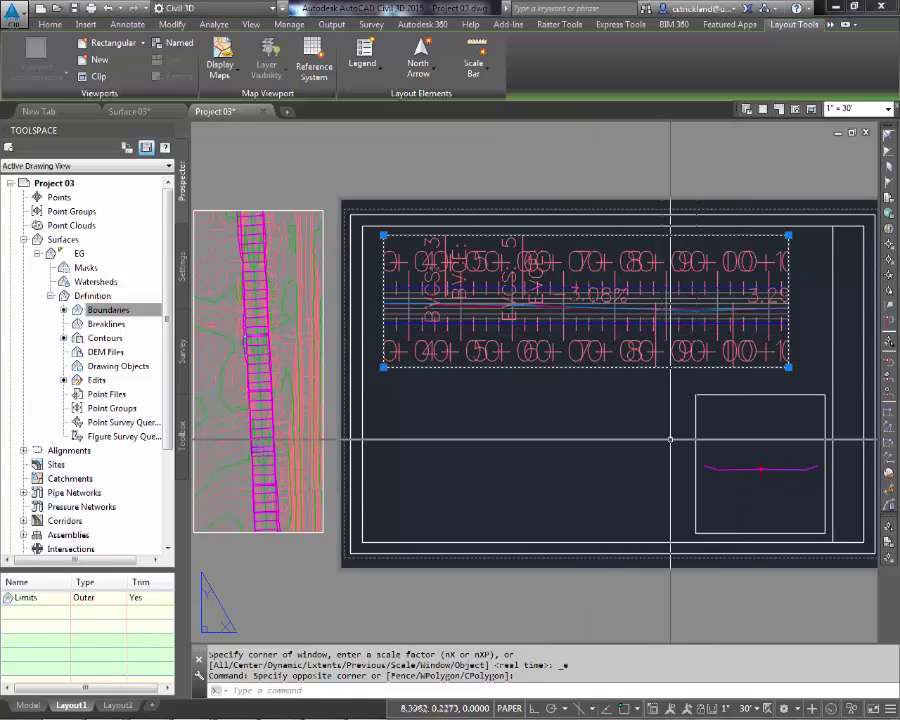
Widen the profile viewport to just inside the title strip line on one side and the inner border on the other
left_click(789, 367)
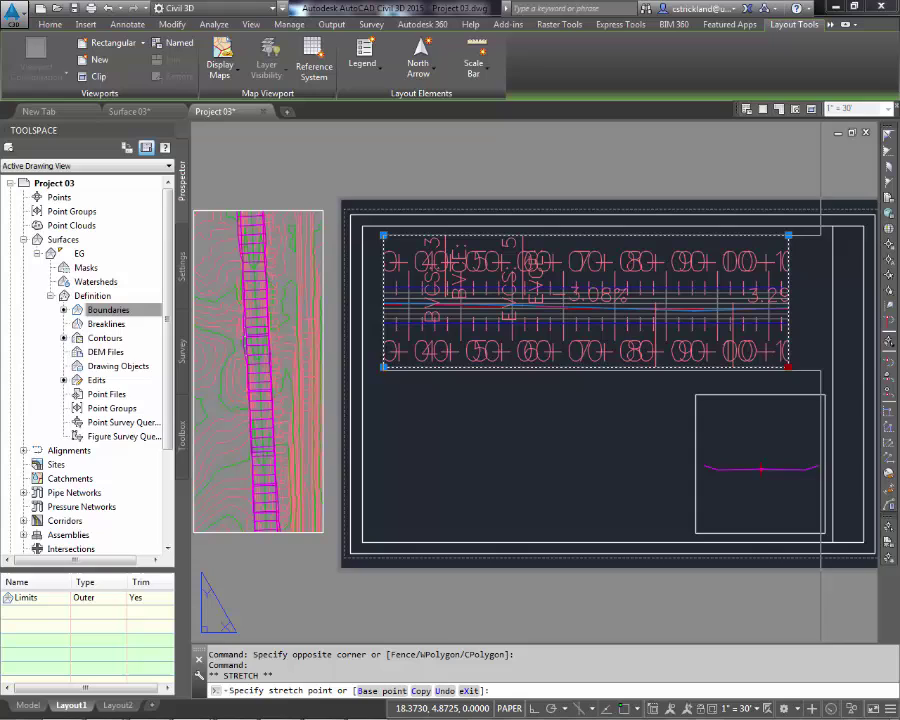
left_click(829, 366)
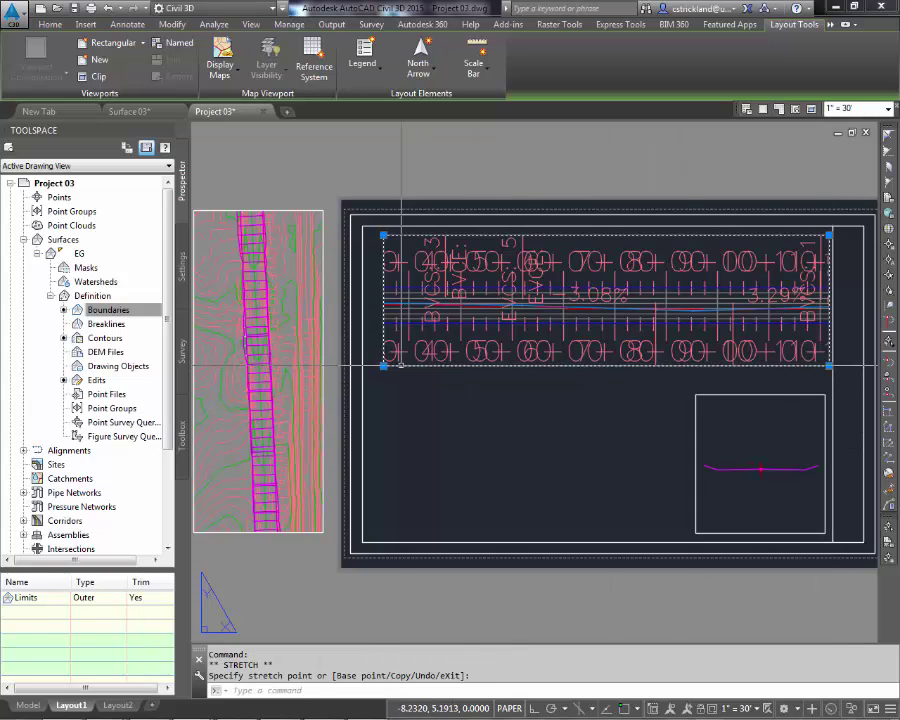
left_click(384, 366)
left_click(371, 364)
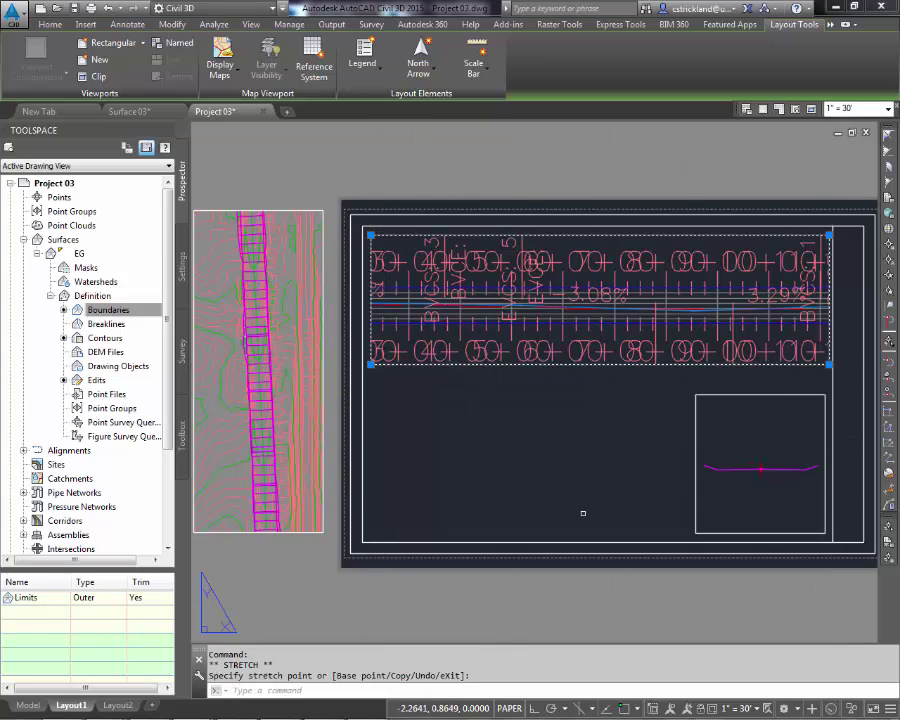
Try a 1" = 40' scale on the profile viewport and settle its scale at 1" = 50'
left_click(734, 710)
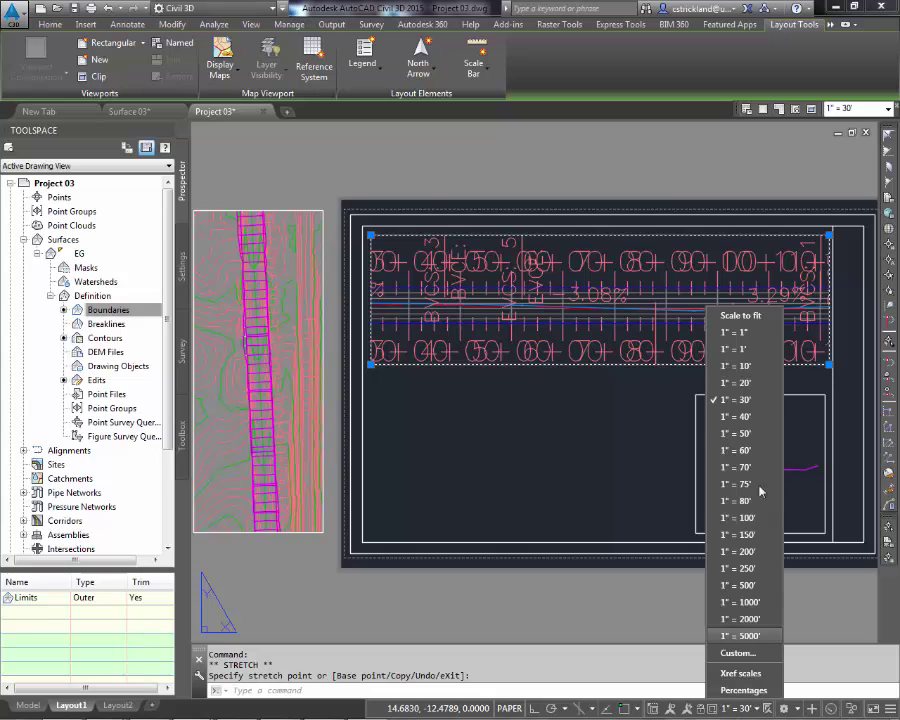
left_click(747, 417)
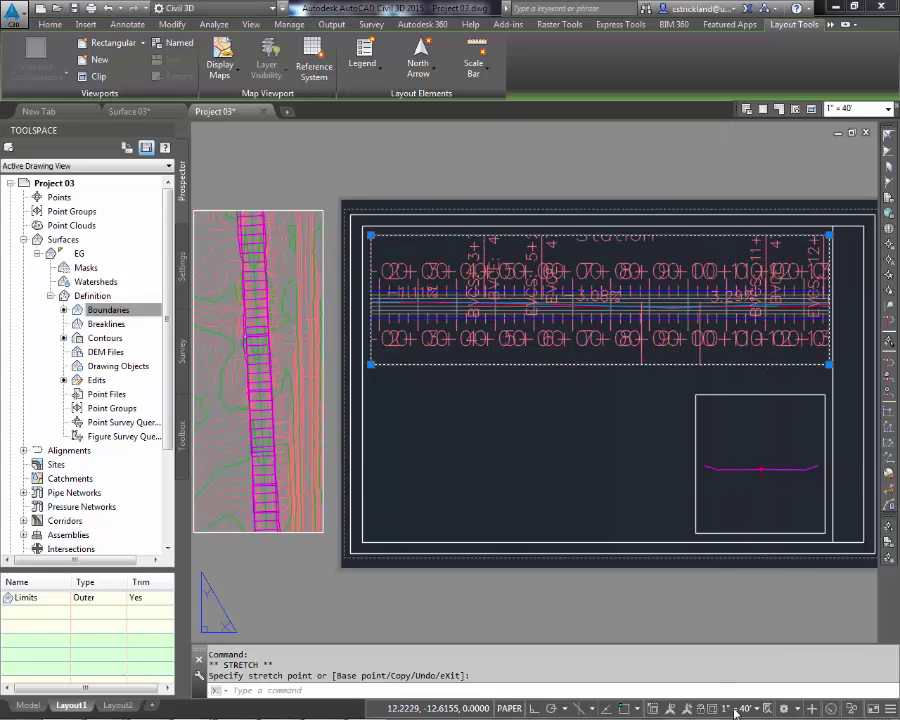
left_click(736, 709)
left_click(748, 434)
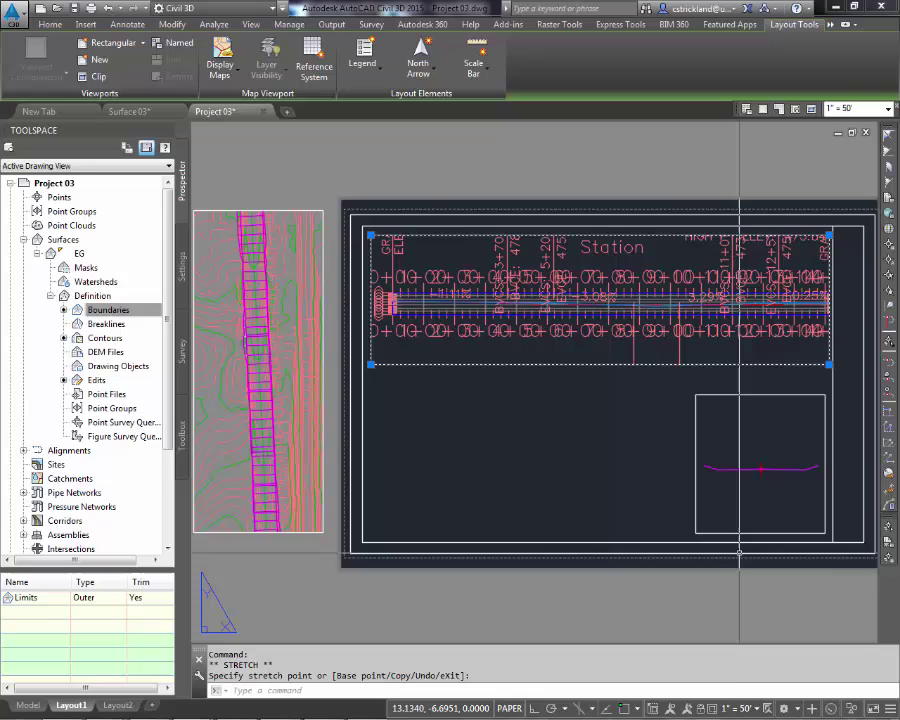
Set the wide profile viewport's scale to 1" = 60' and deselect it
left_click(736, 709)
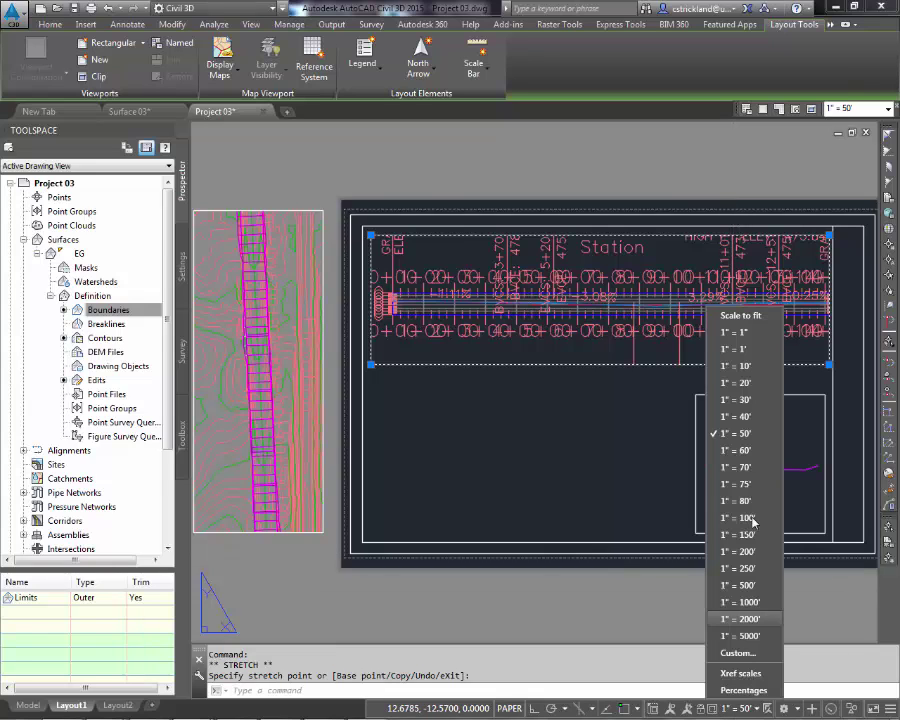
left_click(742, 451)
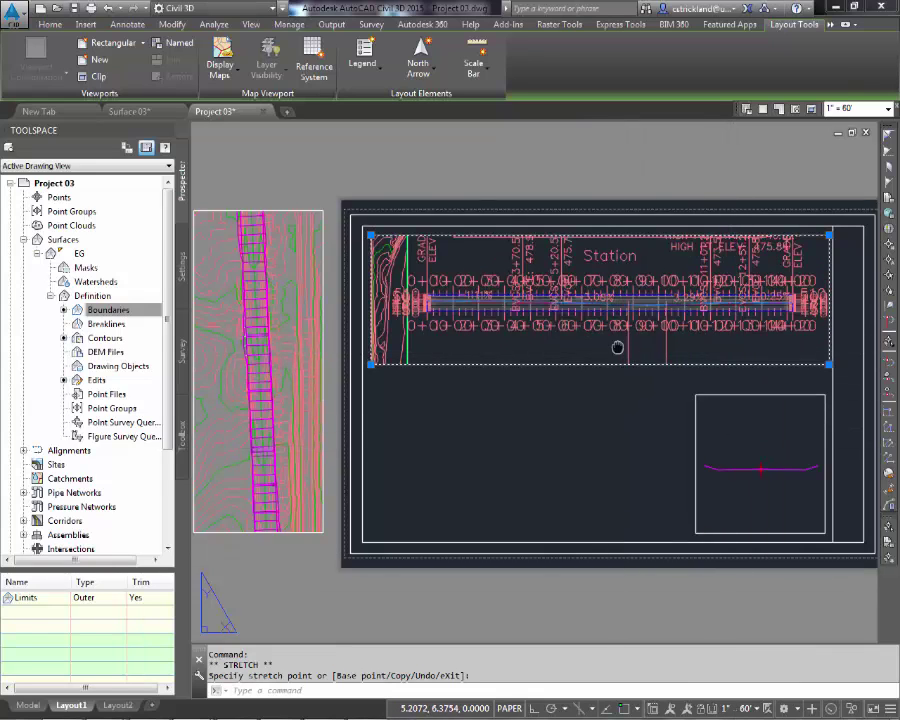
mouse_move(617, 347)
middle_mouse_down()
mouse_move(613, 355)
mouse_move(631, 349)
middle_mouse_up()
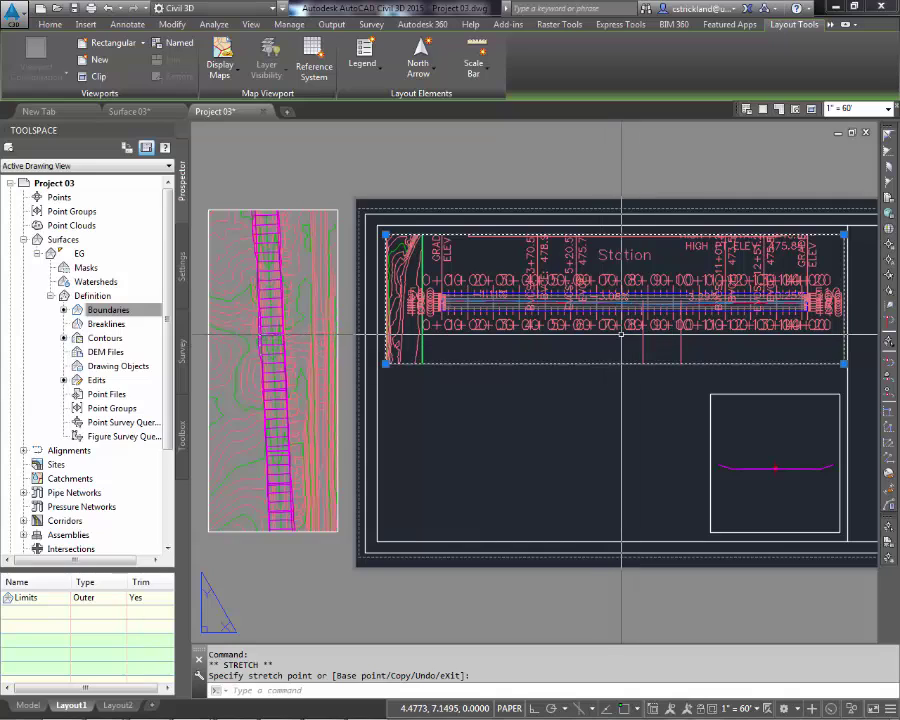
left_click(615, 355)
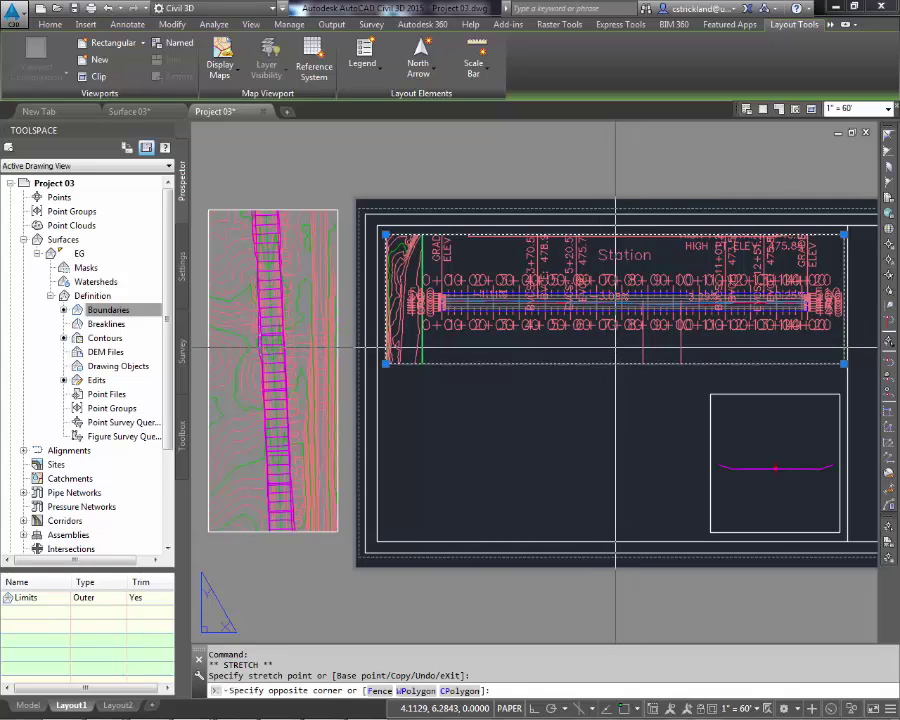
left_click(612, 347)
key("Escape")
key("Escape")
key("Escape")
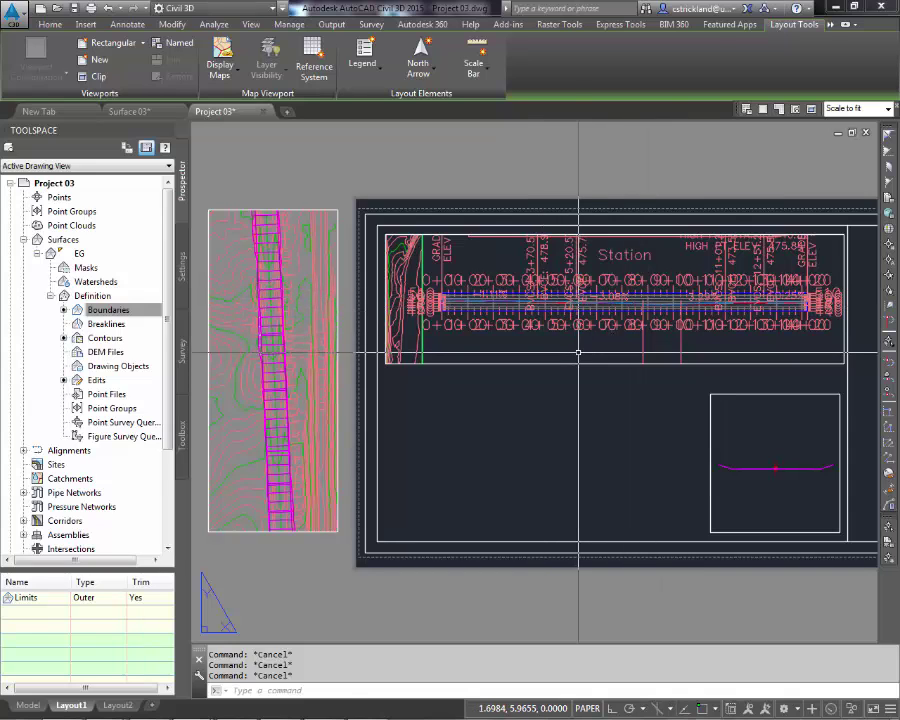
Regenerate the model inside the profile viewport, shift the profile slightly upward within it, and return to paper space
double_click(578, 352)
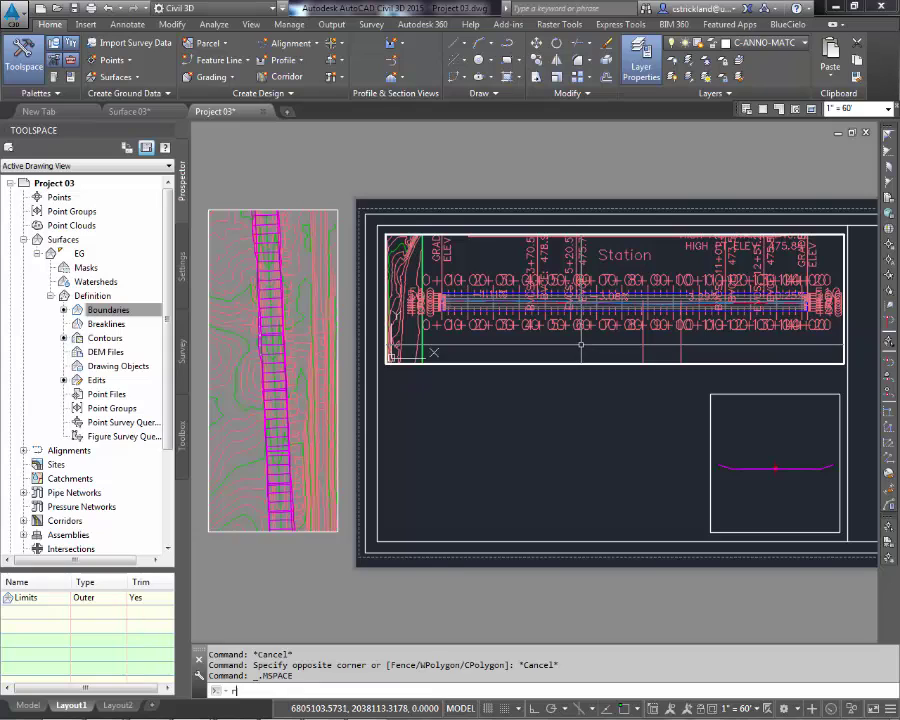
type("re")
key("Return")
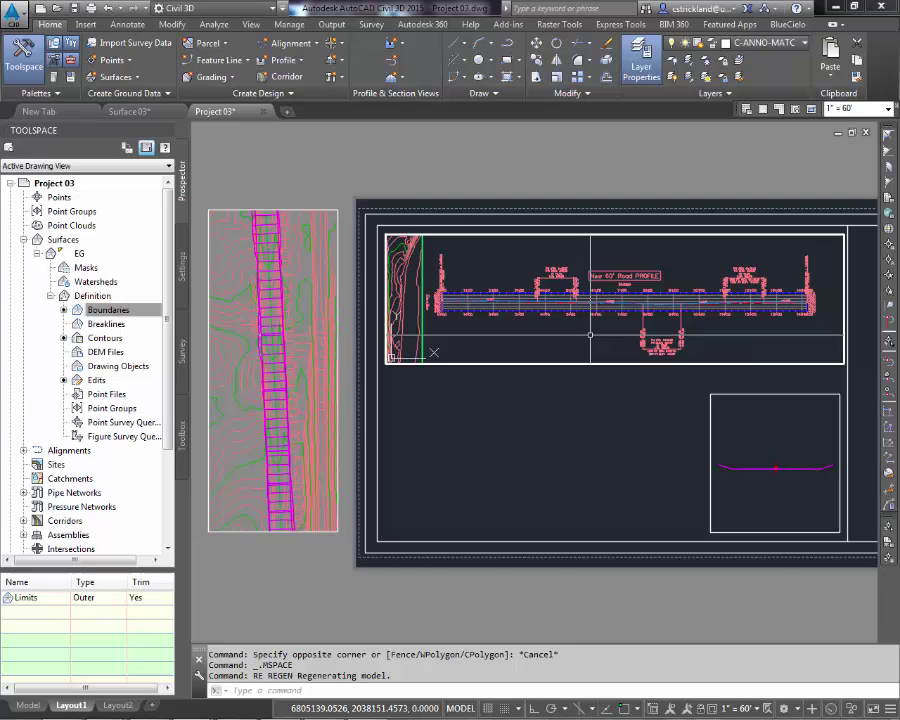
middle_click_drag(590, 335, 587, 326)
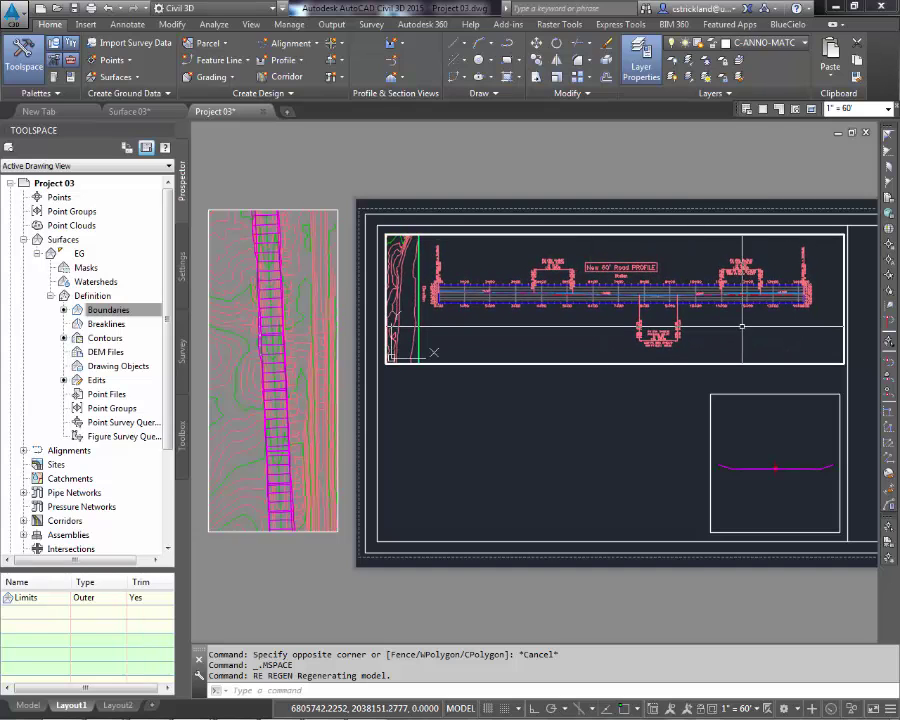
double_click(690, 408)
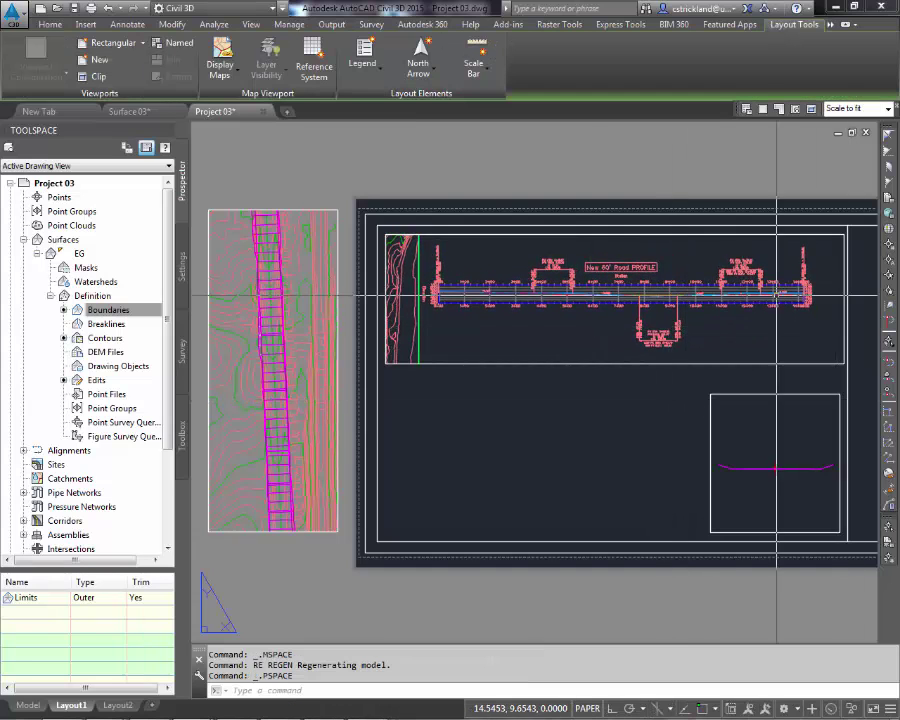
Examine the station and elevation labels near the profile's end, and the corridor in the tall viewport up close
scroll(776, 296, "up", 10)
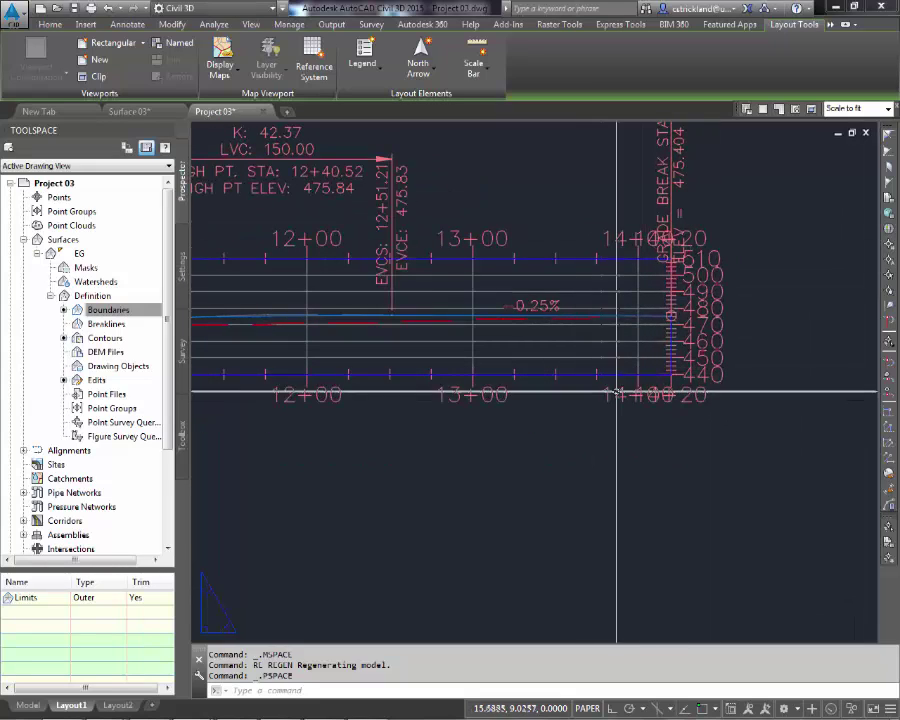
middle_click(507, 459)
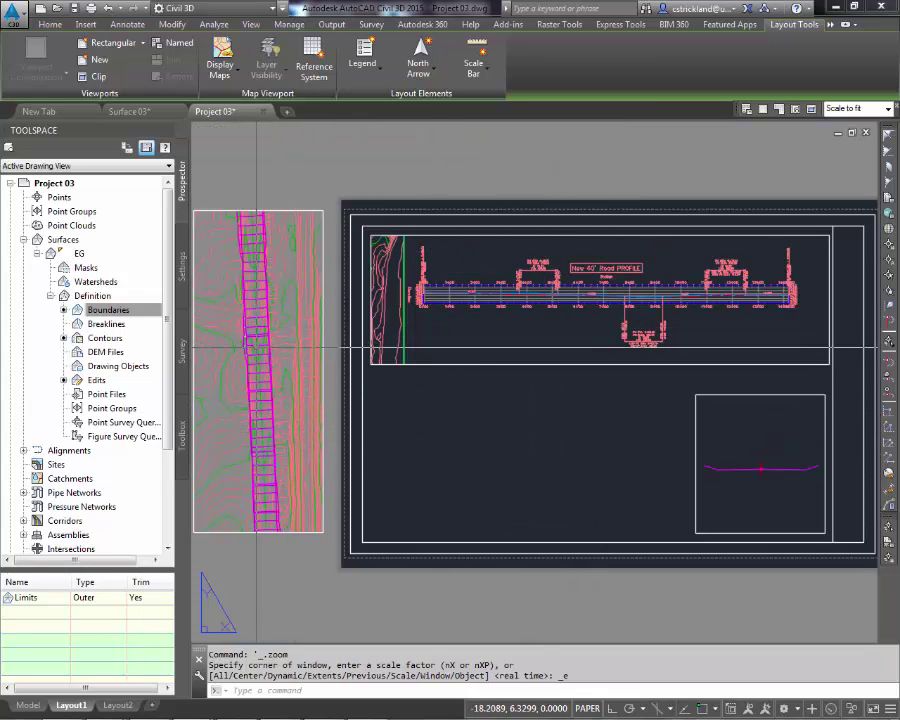
scroll(245, 251, "up", 10)
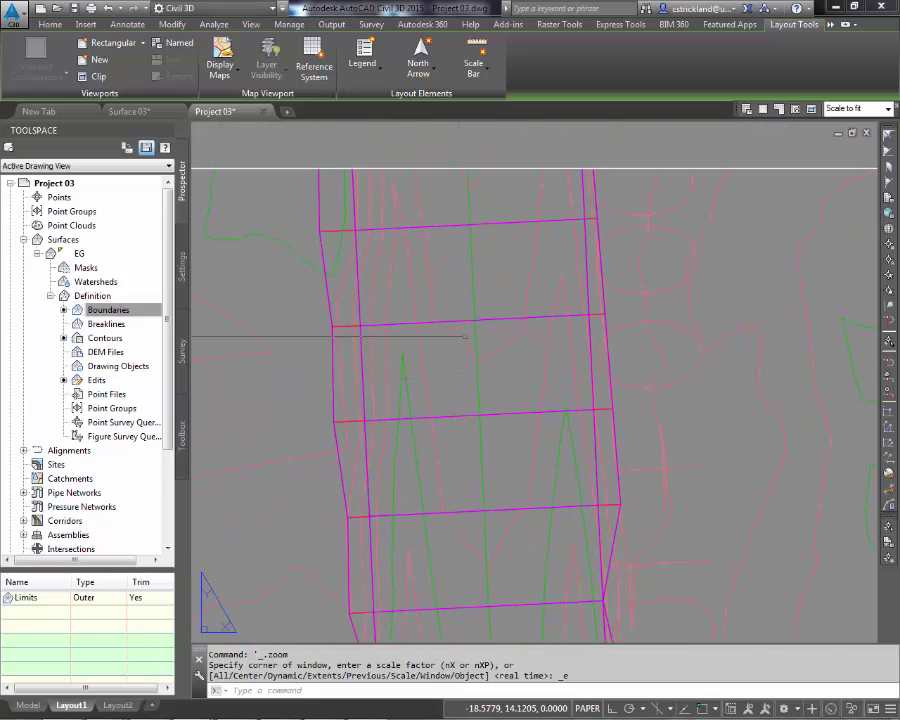
middle_click_drag(467, 285, 558, 407)
scroll(558, 407, "down", 2)
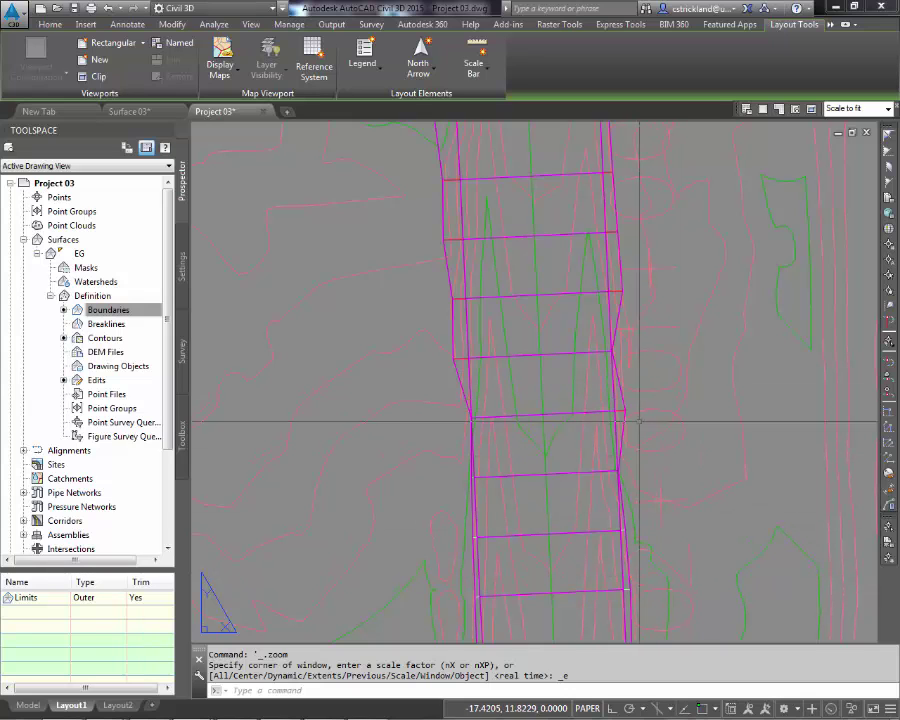
mouse_move(618, 413)
middle_mouse_down()
mouse_move(608, 426)
mouse_move(582, 395)
mouse_move(577, 368)
middle_mouse_up()
key("Escape")
key("Escape")
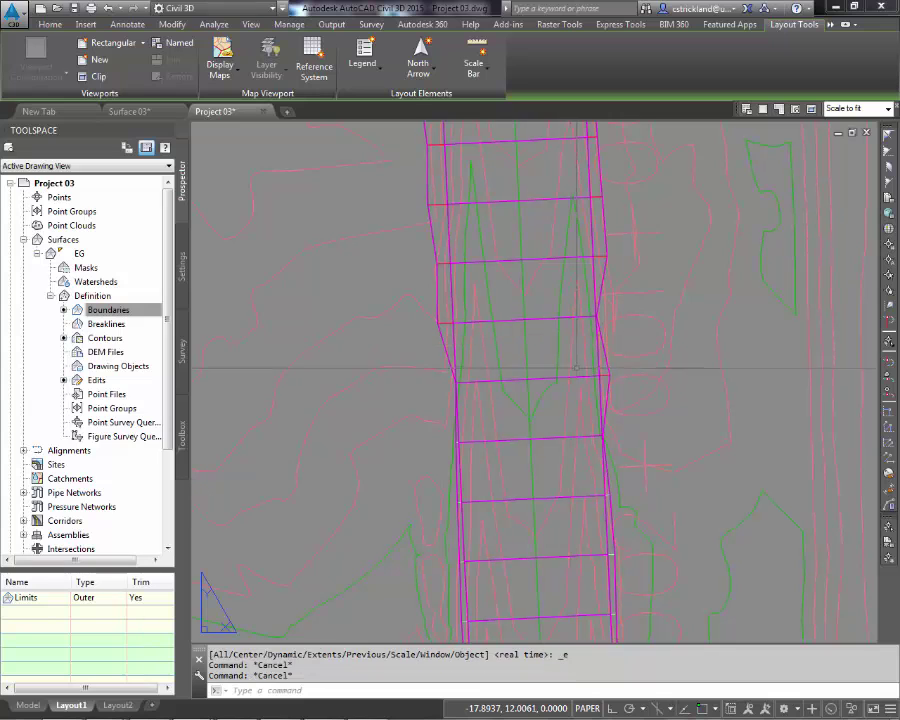
middle_click(576, 373)
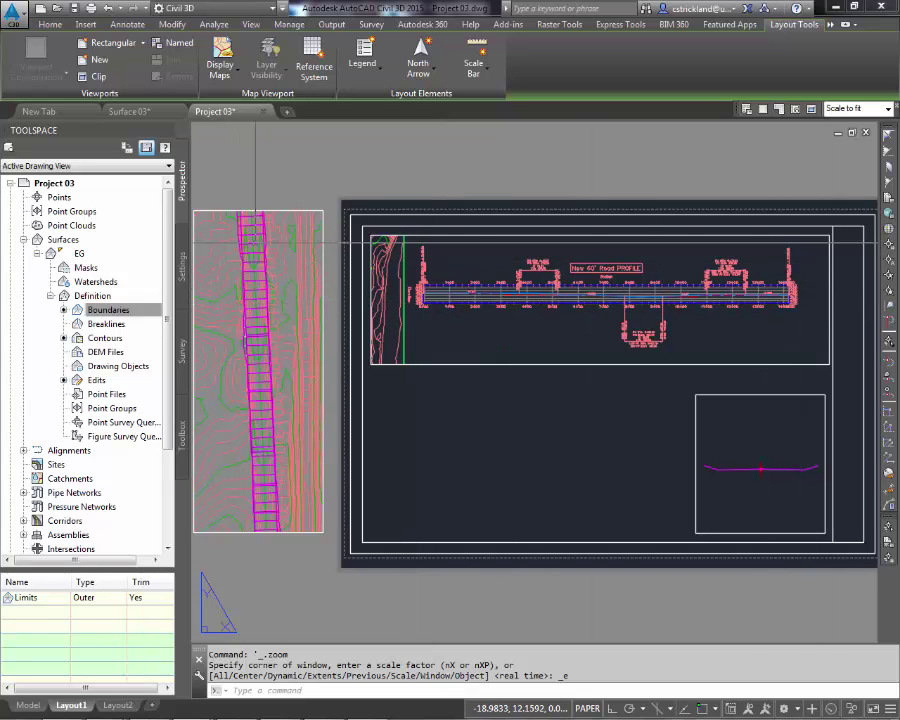
key("Escape")
key("Escape")
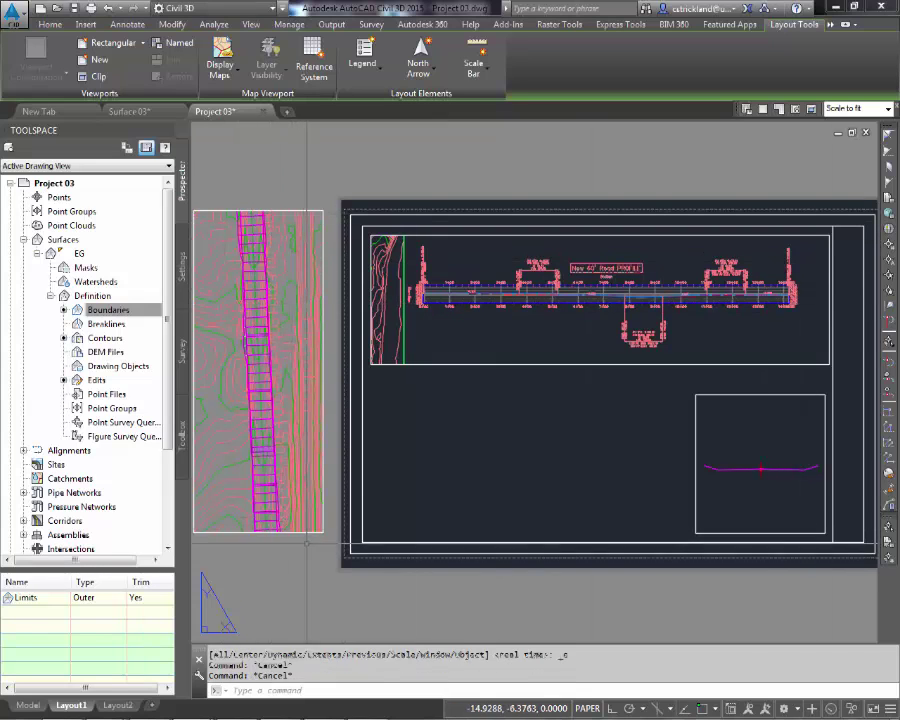
Set the tall corridor viewport's scale to 1" = 60'
left_click(306, 543)
left_click(289, 523)
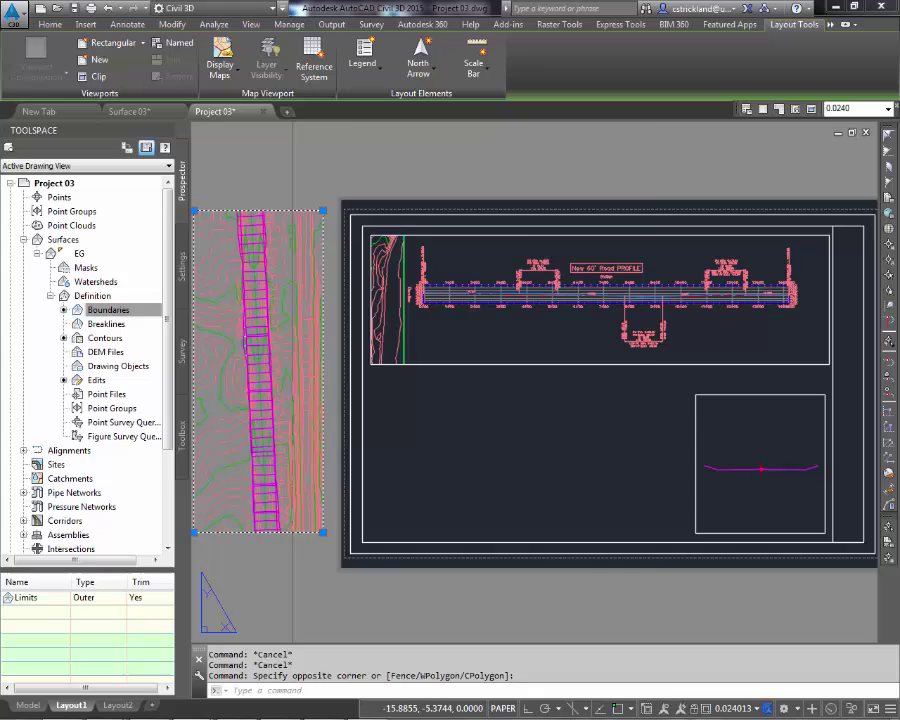
left_click(723, 709)
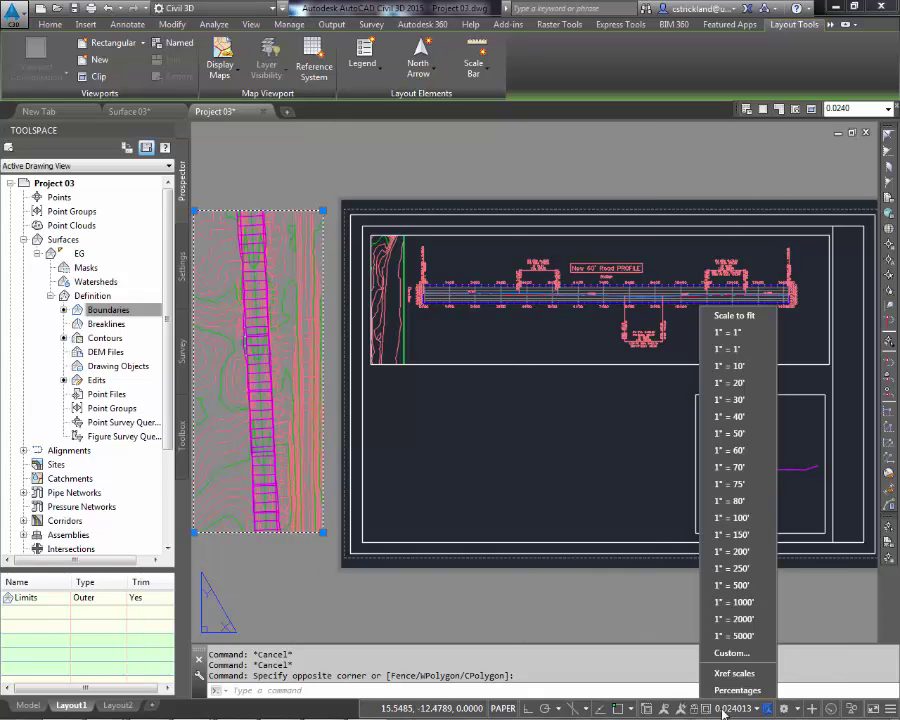
left_click(745, 452)
Reposition the corridor inside its viewport so it fills the full height, and return to paper space
left_click(258, 405)
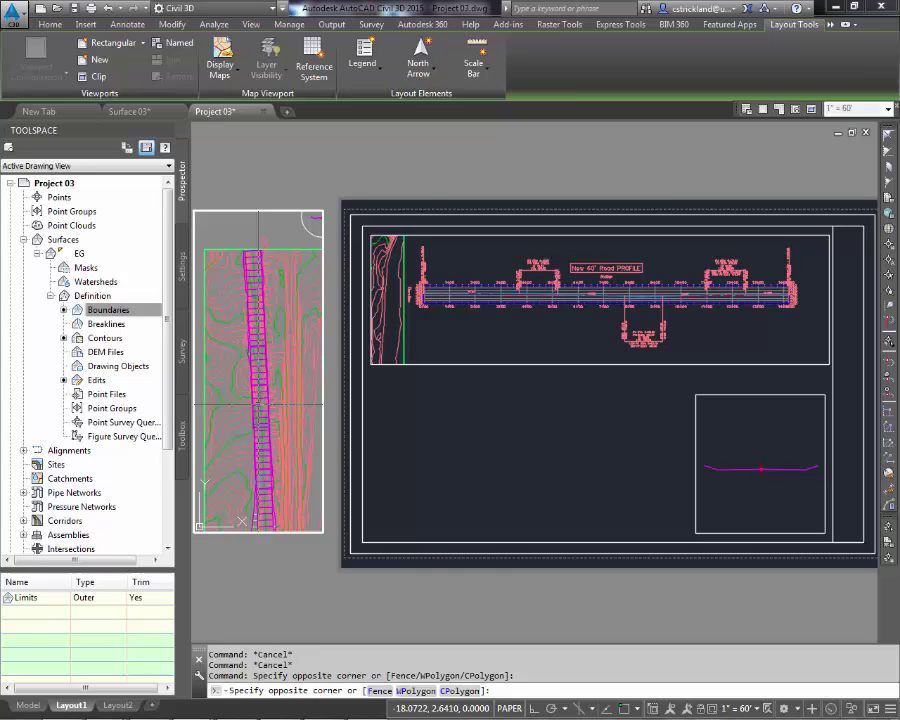
double_click(258, 405)
middle_click_drag(276, 421, 267, 392)
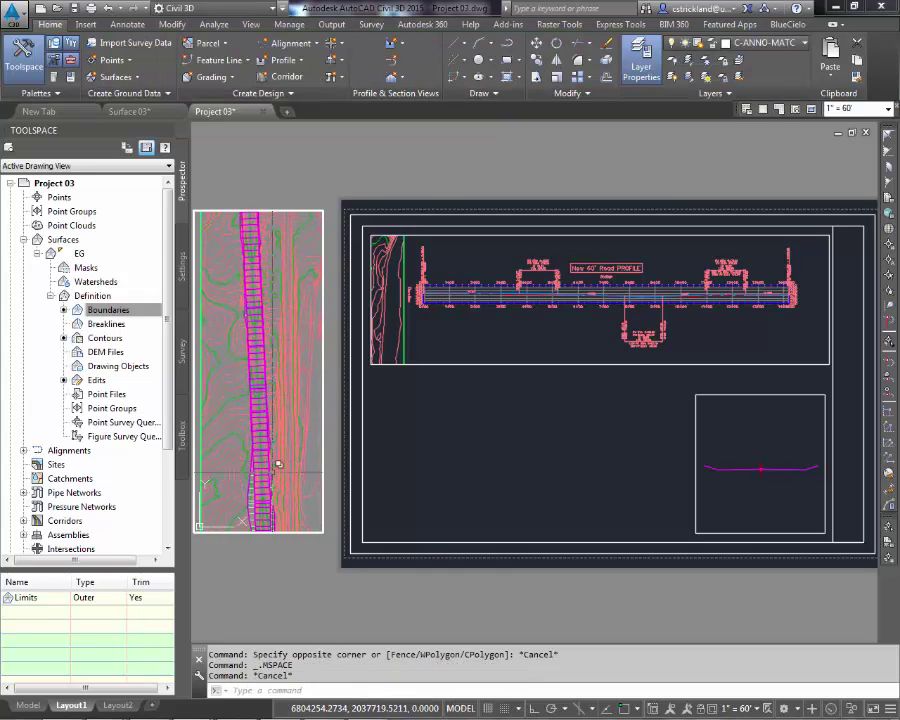
double_click(295, 586)
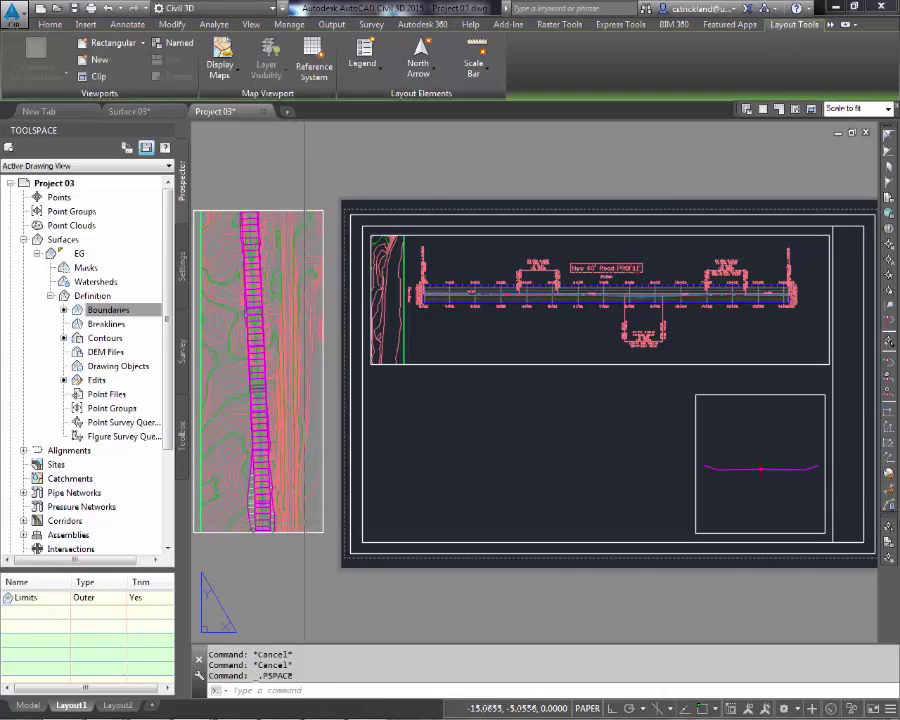
Rotate the tall corridor viewport 90° counterclockwise with Ortho on so it lies horizontally
type("RO")
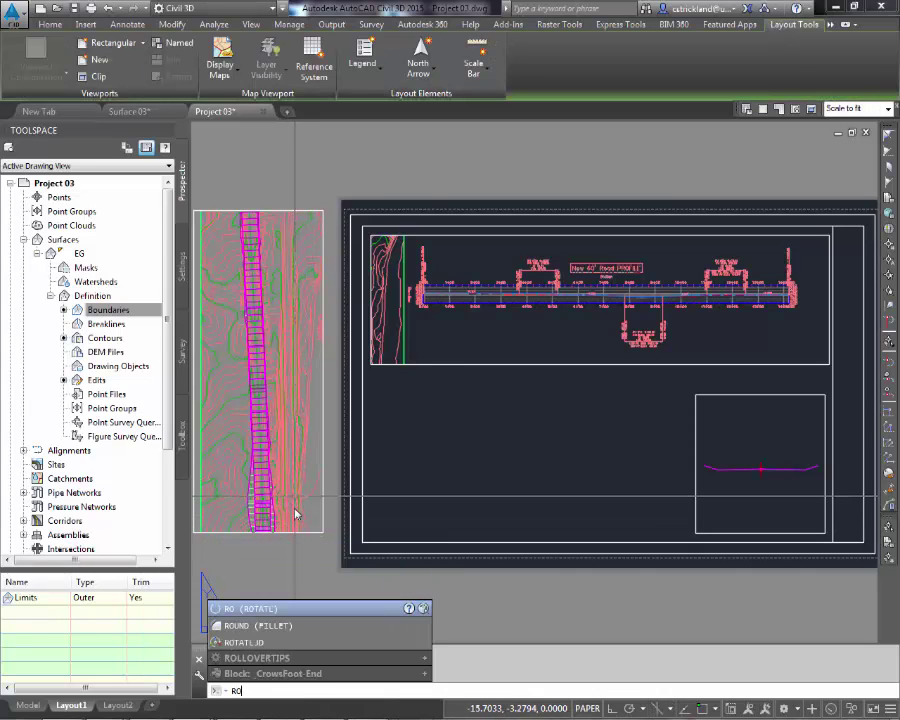
key("Return")
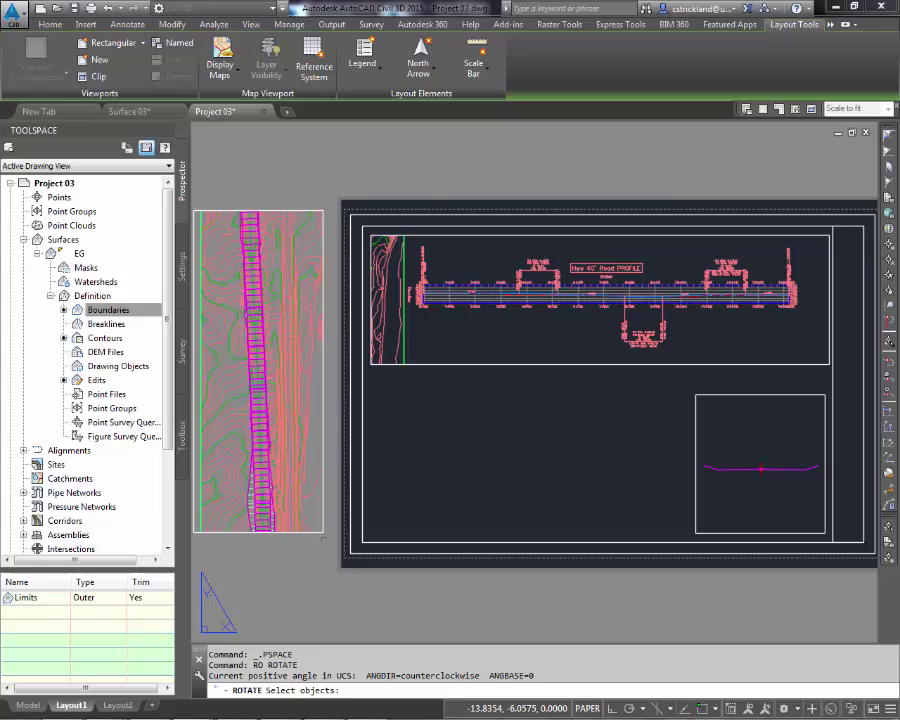
left_click(215, 470)
middle_click_drag(335, 410, 360, 407)
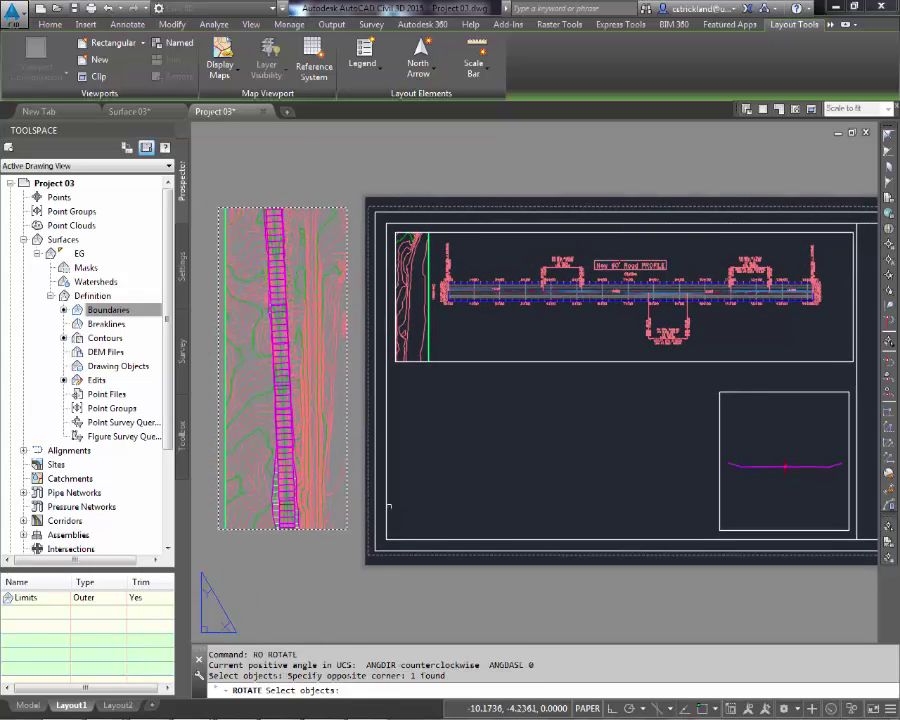
key("Return")
left_click(276, 402)
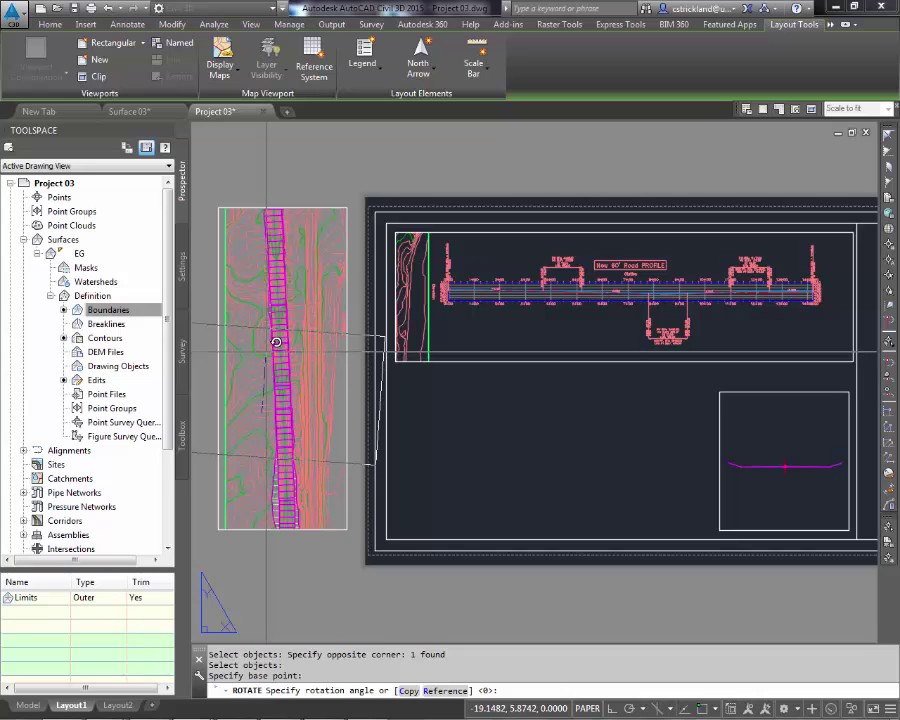
key("F8")
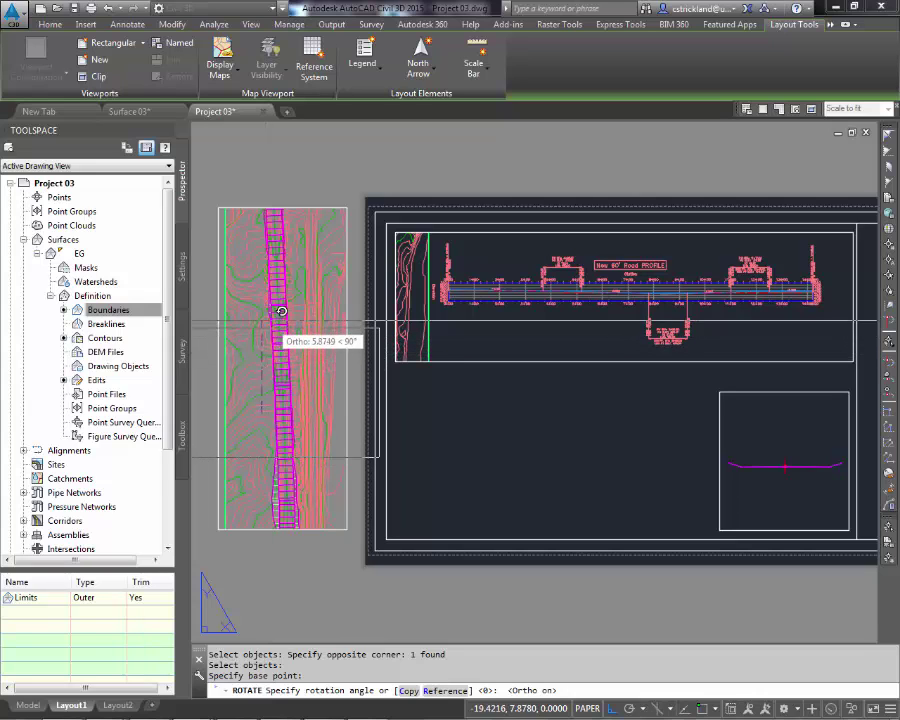
left_click(290, 166)
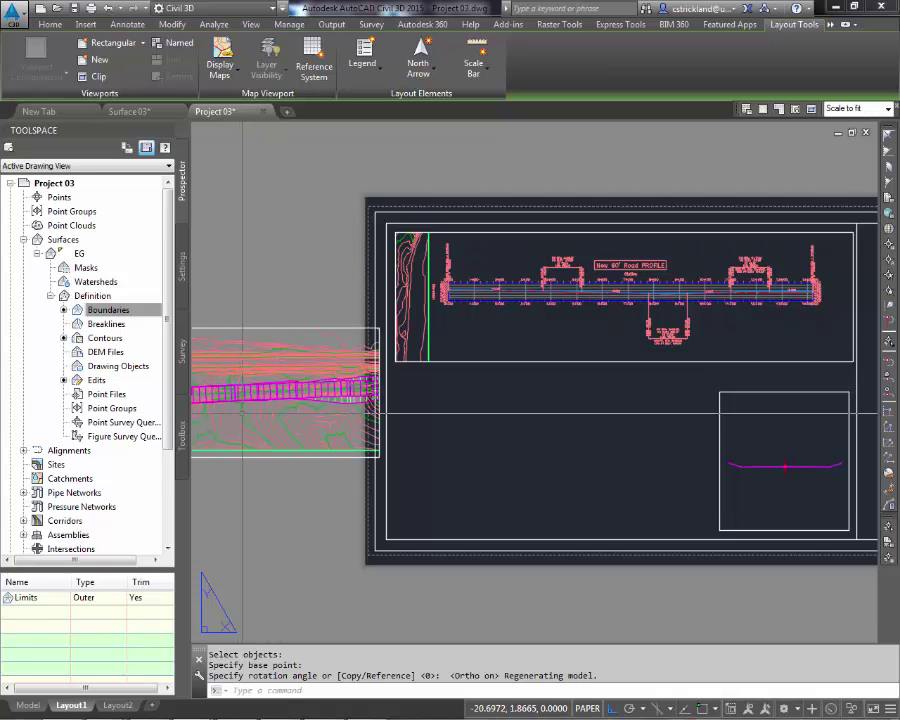
Move the rotated corridor viewport onto the sheet, directly below the profile viewport and aligned with its left edge
key("Escape")
key("Escape")
left_click(322, 484)
left_click(312, 462)
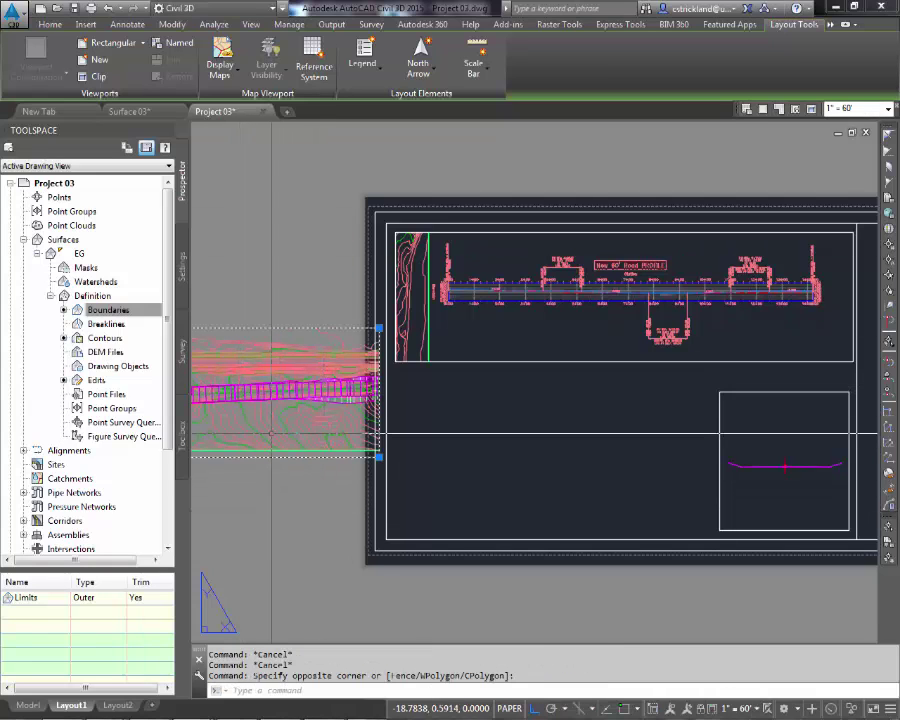
type("m")
key("Return")
left_click(250, 410)
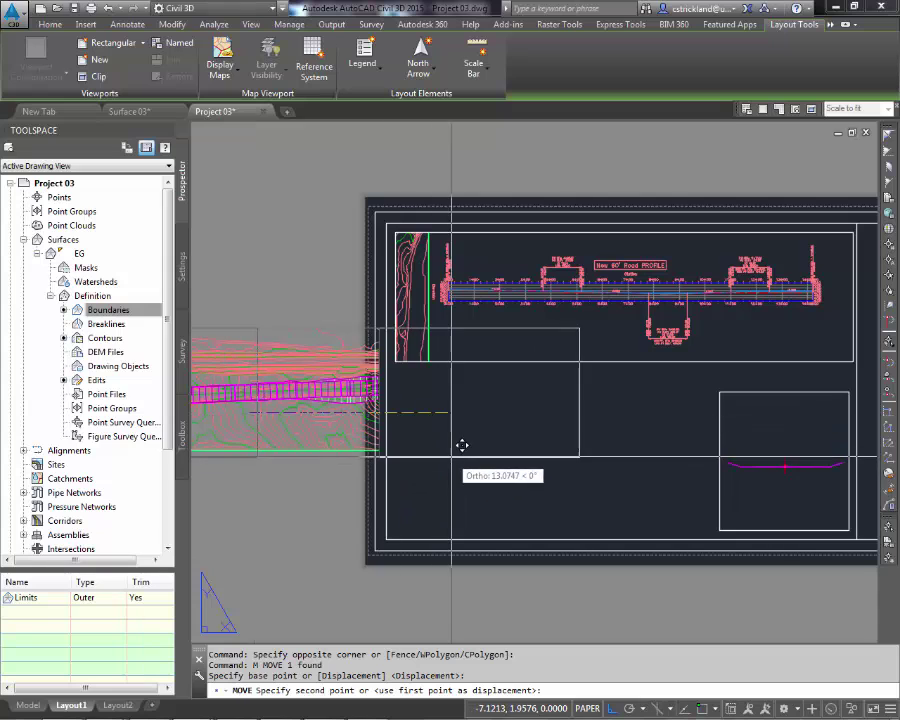
left_click(564, 449)
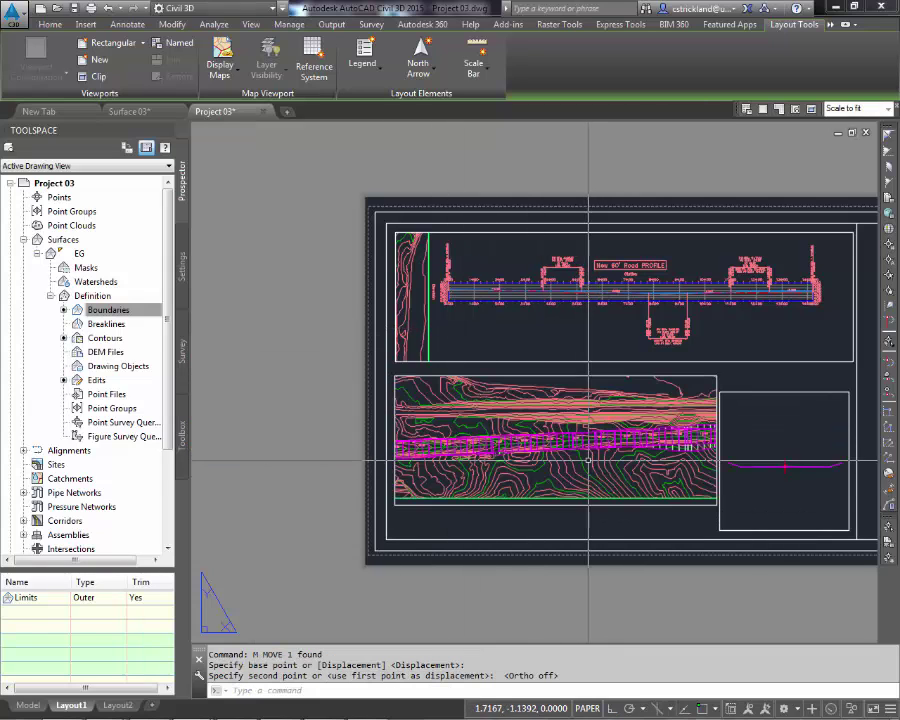
Shrink and recentre the assembly view inside its viewport, and return to paper space
double_click(811, 507)
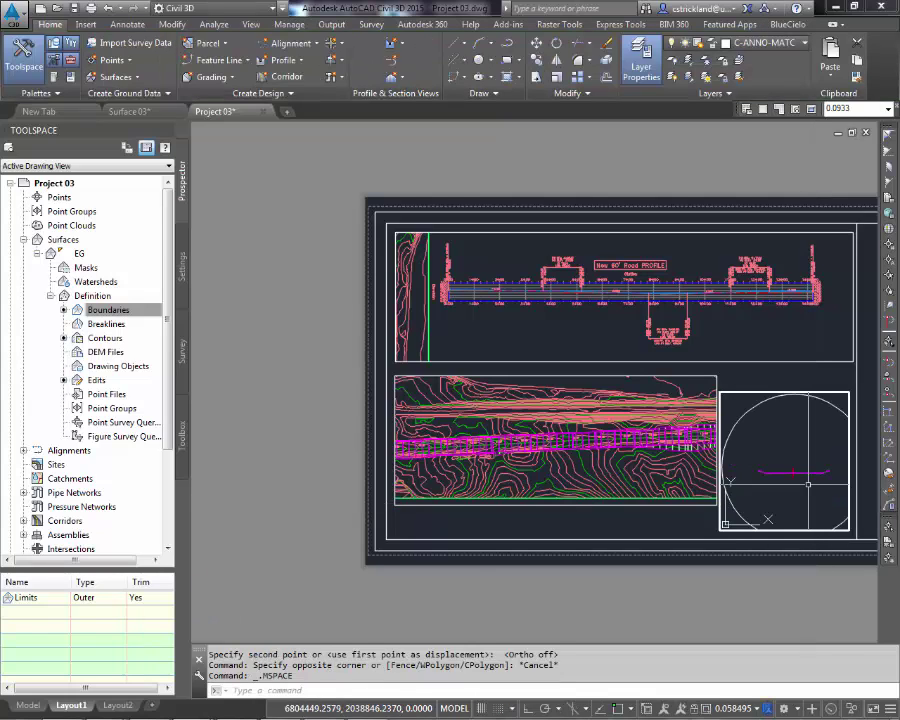
middle_click_drag(804, 484, 807, 448)
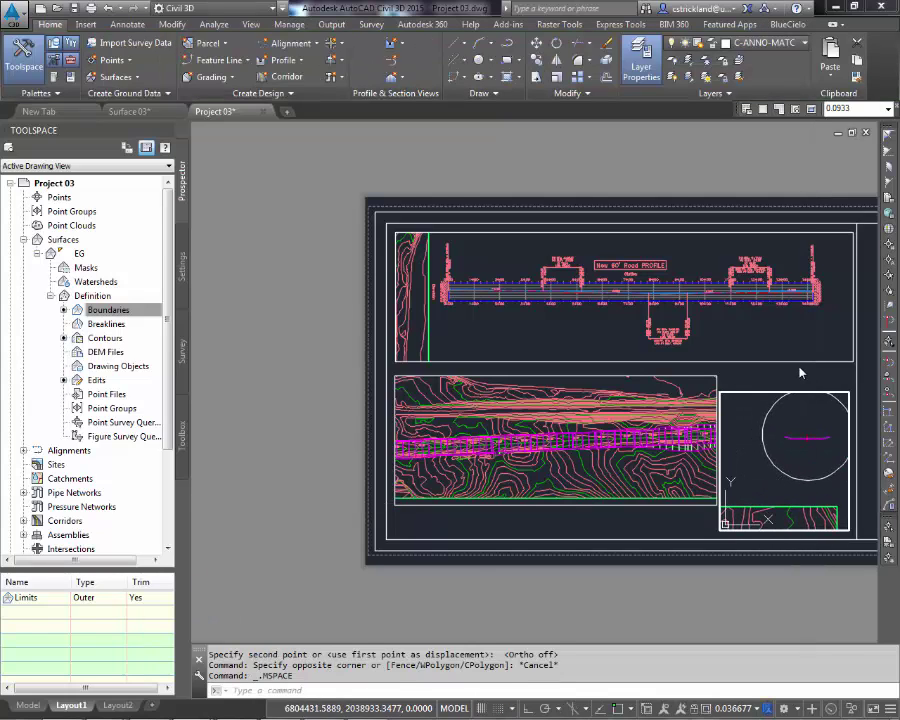
double_click(798, 369)
Stretch opposite corners of the assembly viewport inward so its frame closely surrounds the assembly cross-section
left_click(798, 369)
left_click(754, 403)
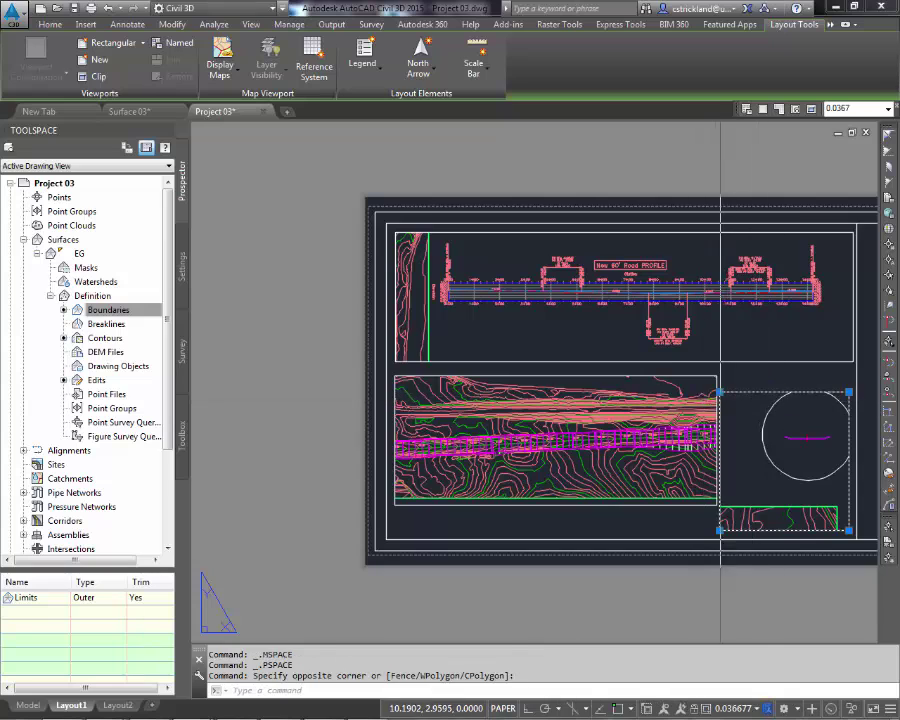
left_click(720, 392)
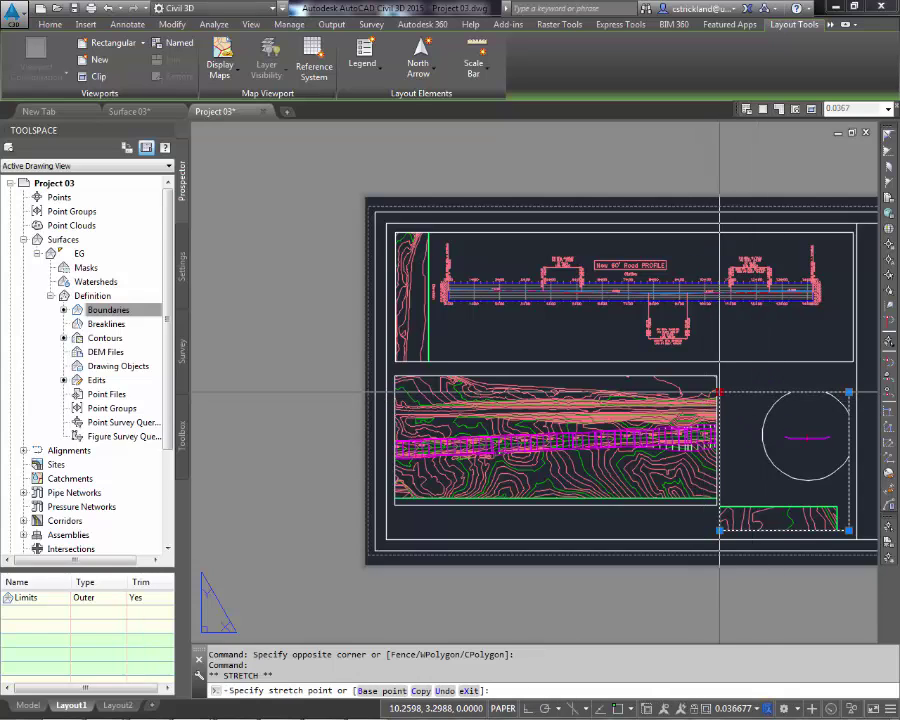
left_click(848, 528)
left_click(840, 453)
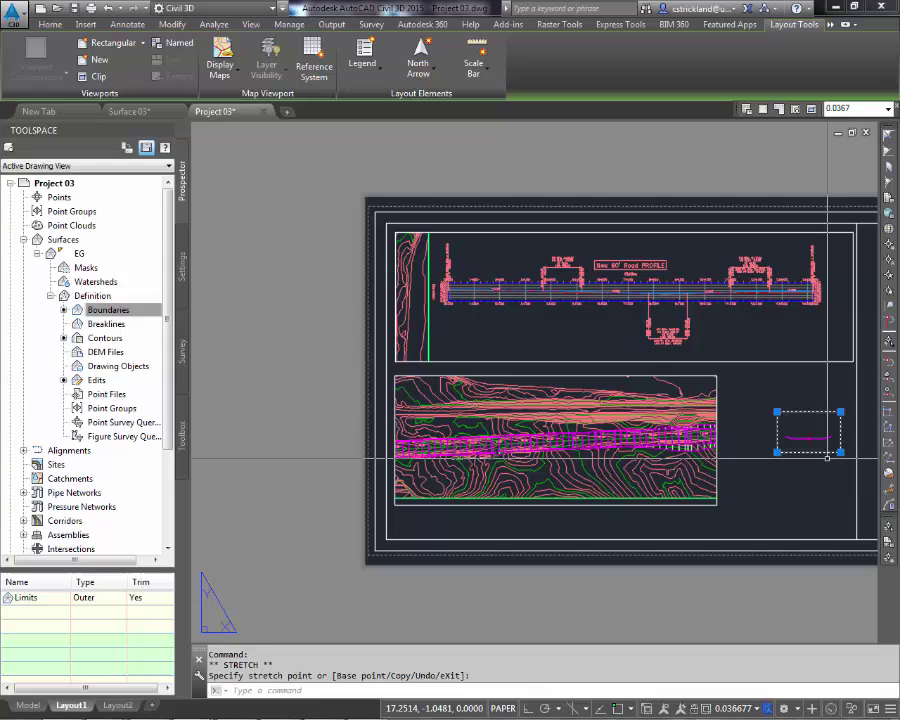
Move the assembly viewport into the lower-right corner of the profile viewport
key("Escape")
key("Escape")
type("m")
key("Return")
left_click(820, 470)
left_click(796, 430)
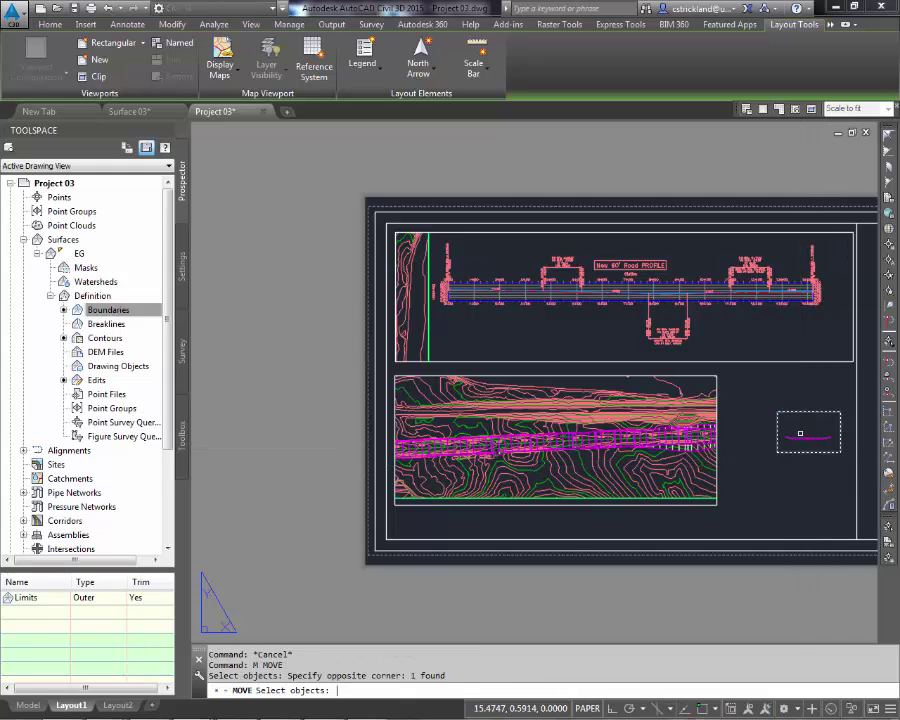
key("Return")
left_click(804, 472)
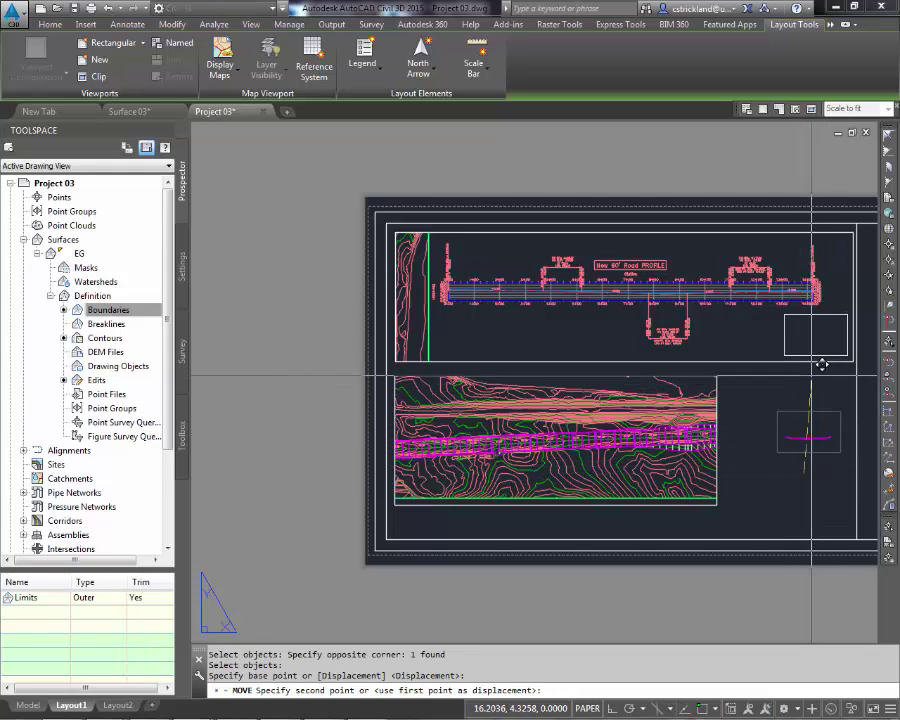
left_click(821, 367)
key("Escape")
key("Escape")
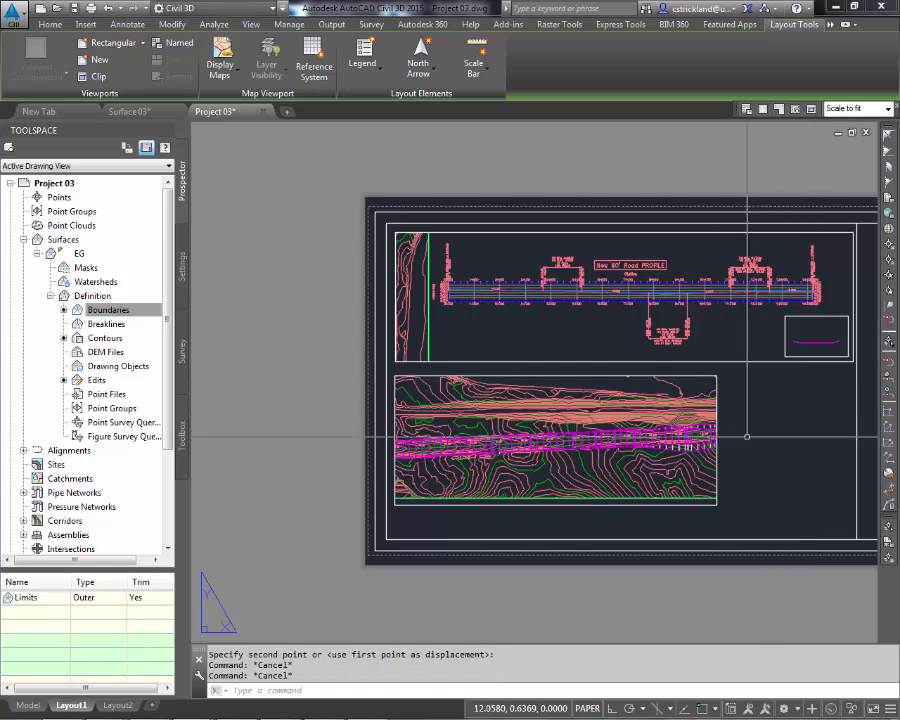
Stretch the corridor viewport's lower-right corner out to nearly the profile viewport's right edge, and centre the corridor plan inside it
left_click(726, 461)
left_click(713, 181)
left_click(717, 505)
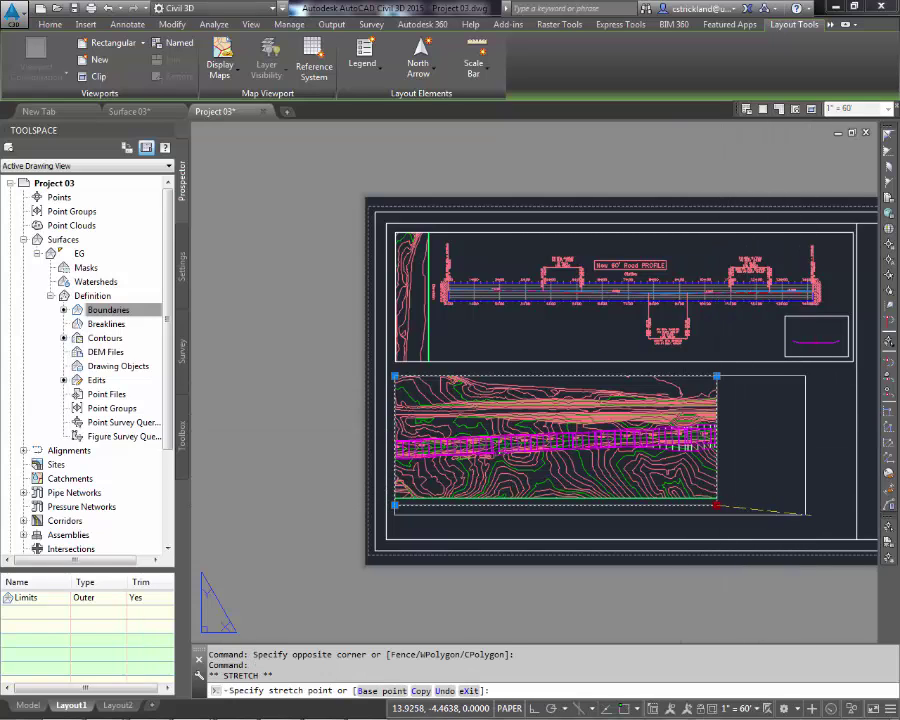
left_click(850, 517)
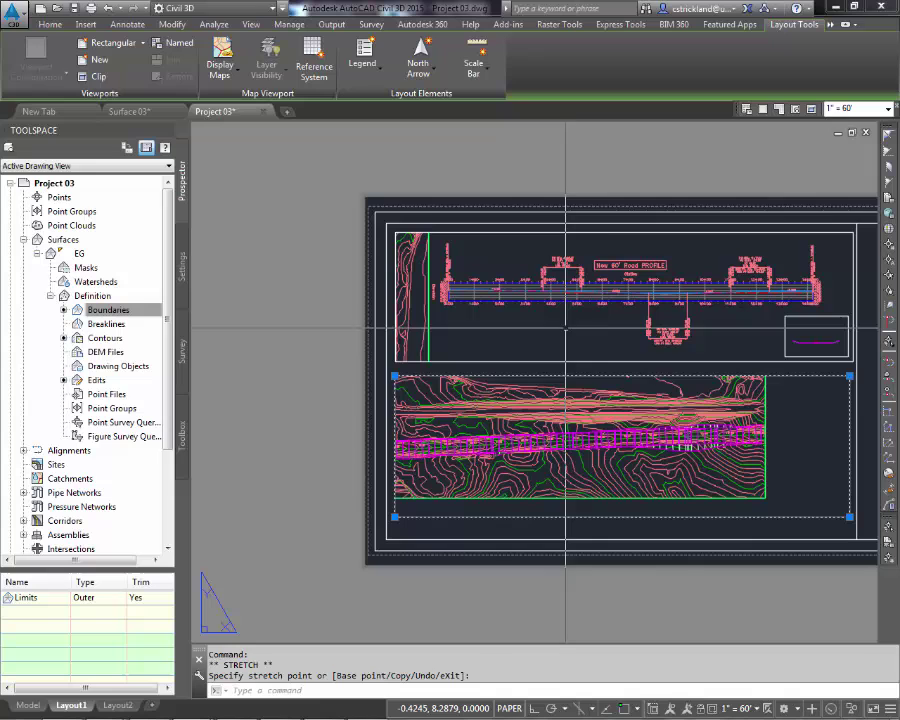
double_click(594, 441)
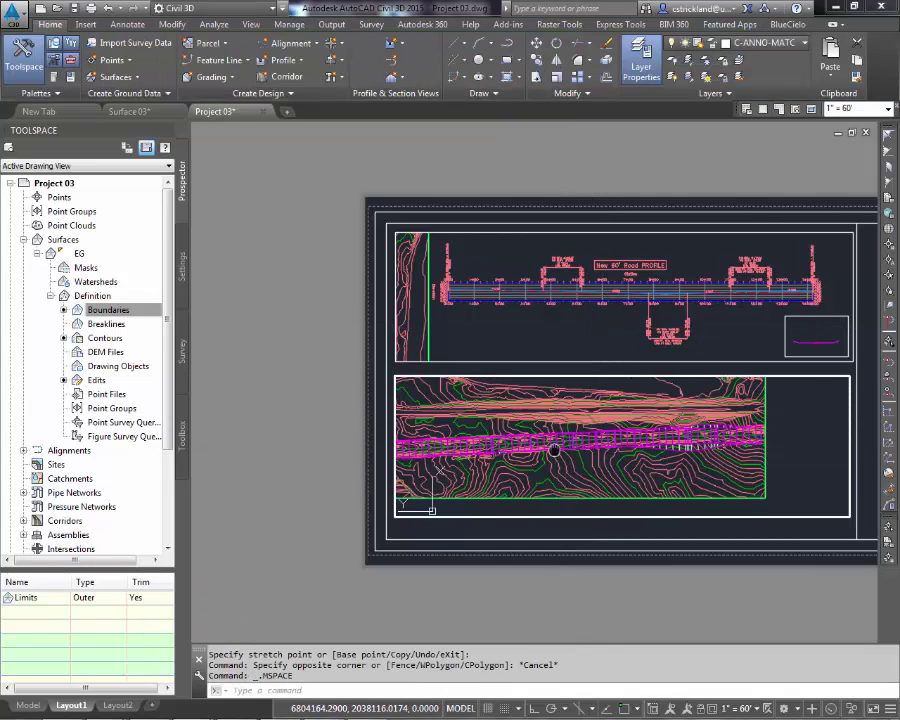
mouse_move(438, 470)
middle_mouse_down()
mouse_move(493, 474)
mouse_move(475, 480)
mouse_move(484, 486)
middle_mouse_up()
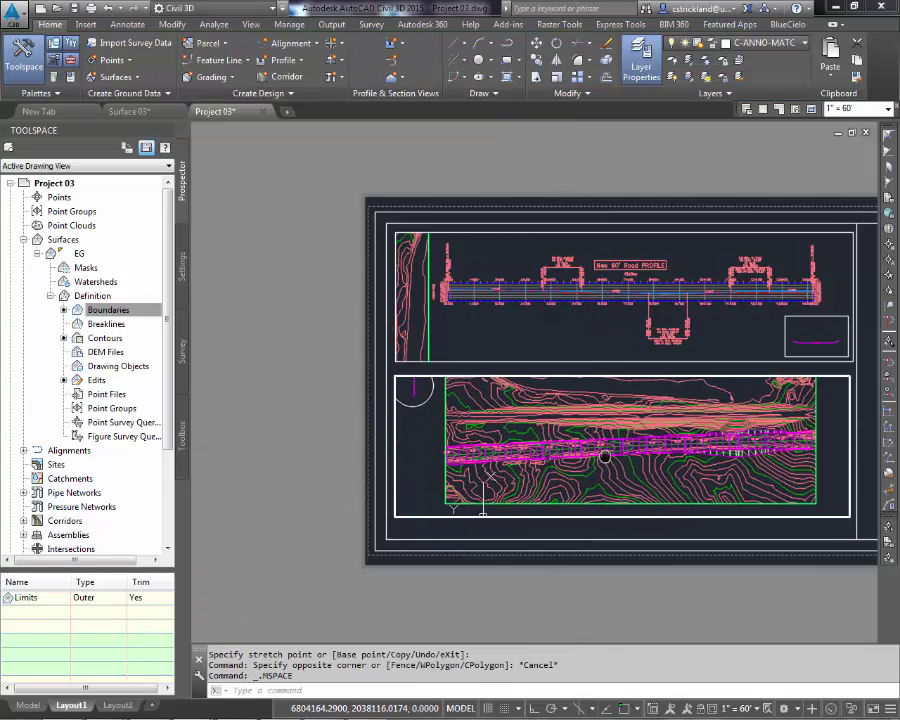
double_click(450, 369)
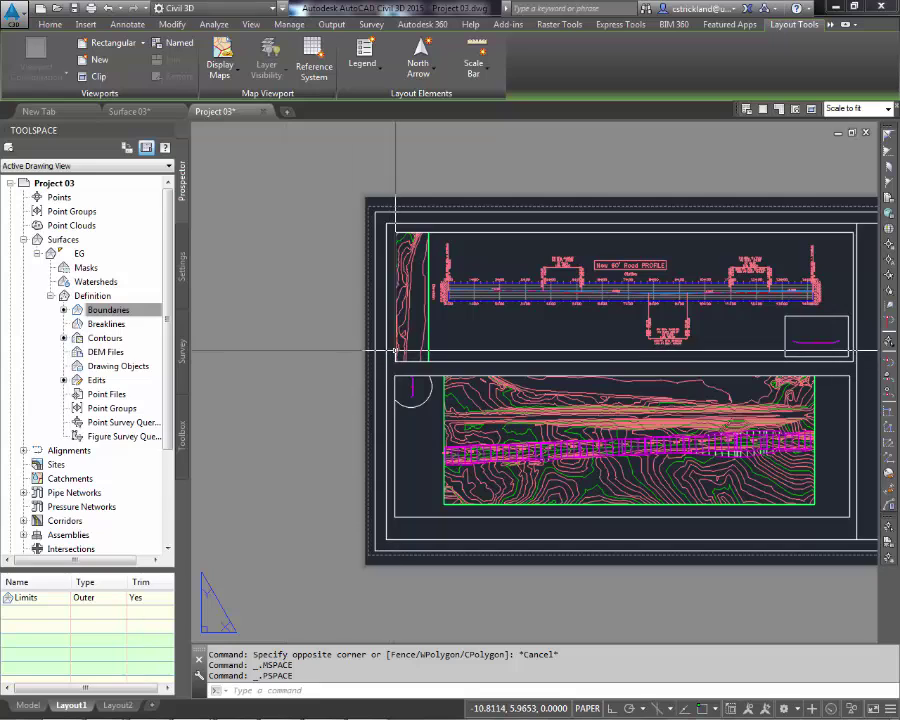
Stretch the profile viewport's lower-left corner inward so its frame excludes the contour strip beside the profile
left_click(395, 311)
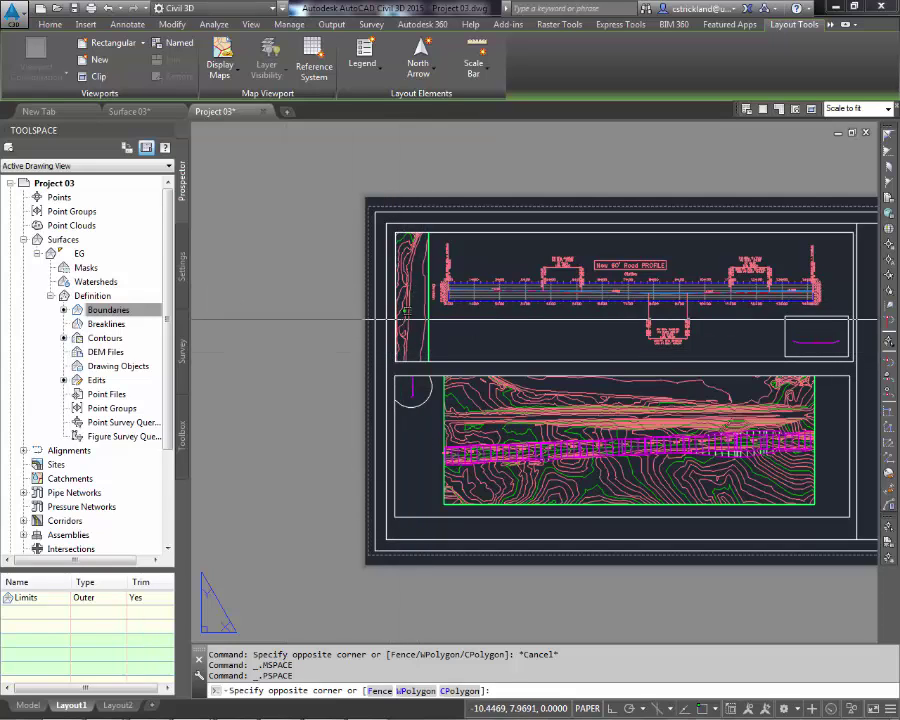
left_click(391, 360)
left_click(396, 361)
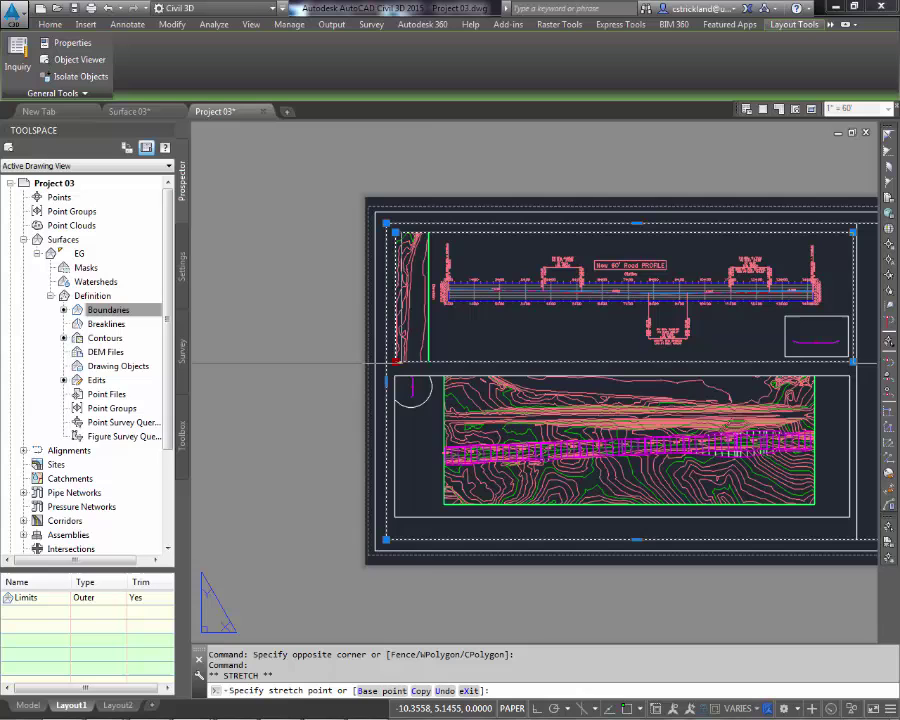
left_click(432, 368)
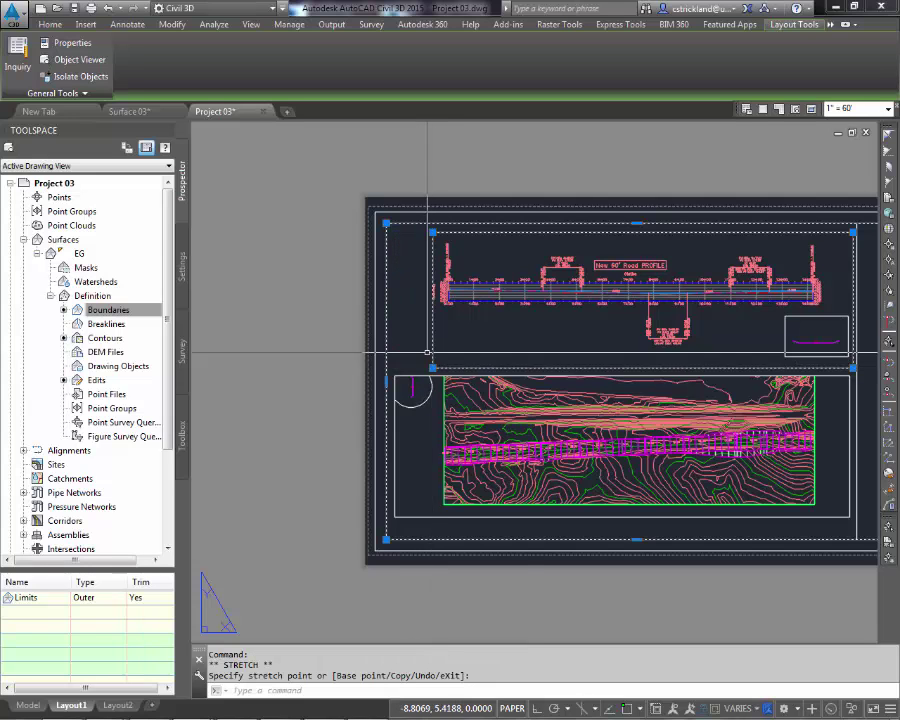
scroll(440, 290, "up", 8)
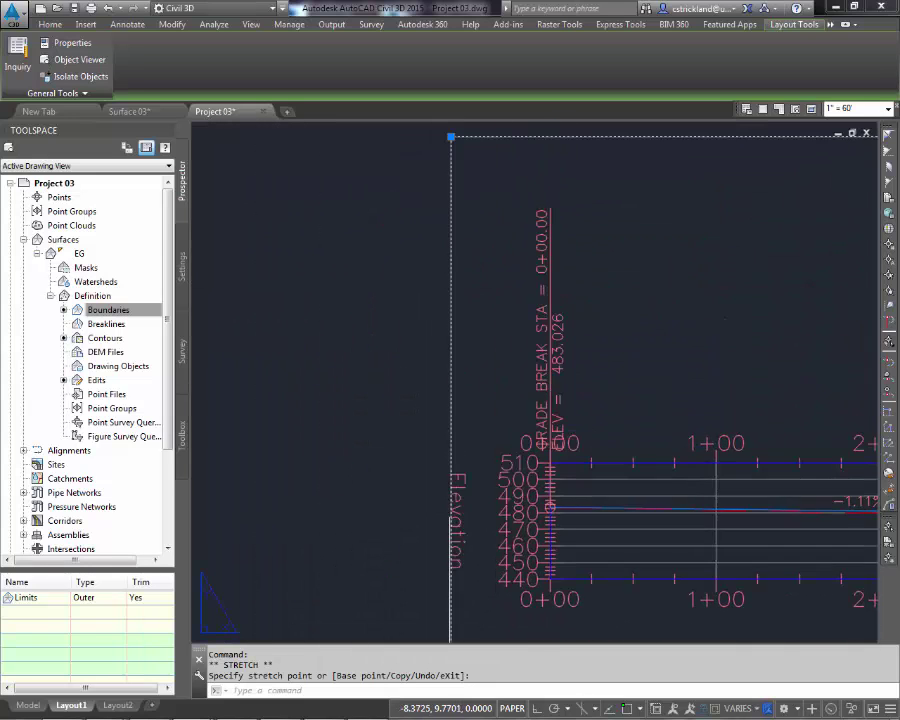
scroll(445, 288, "up", 2)
scroll(448, 285, "down", 2)
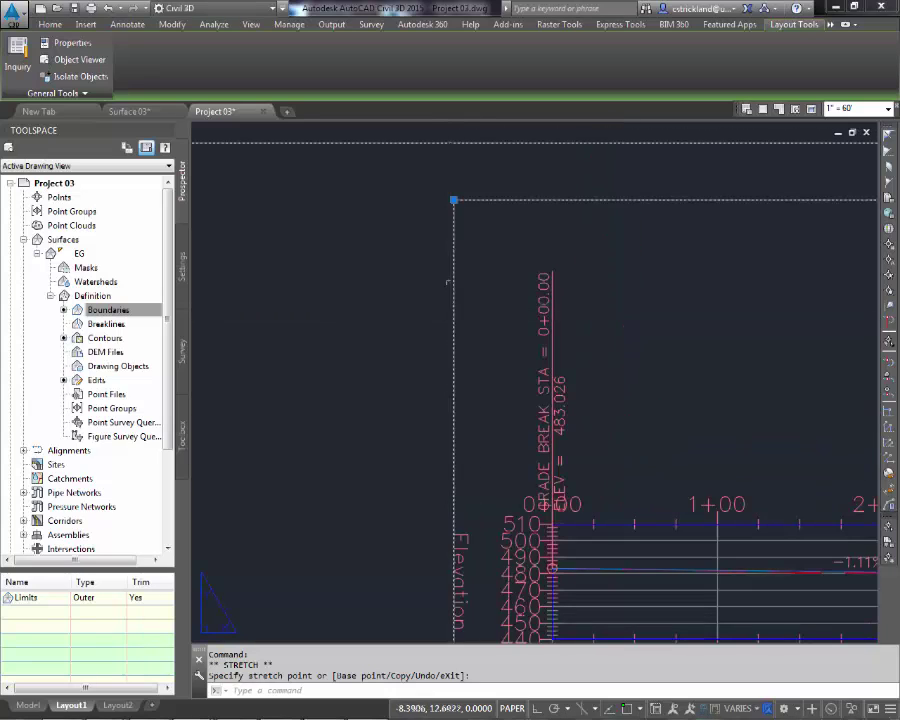
left_click(454, 200)
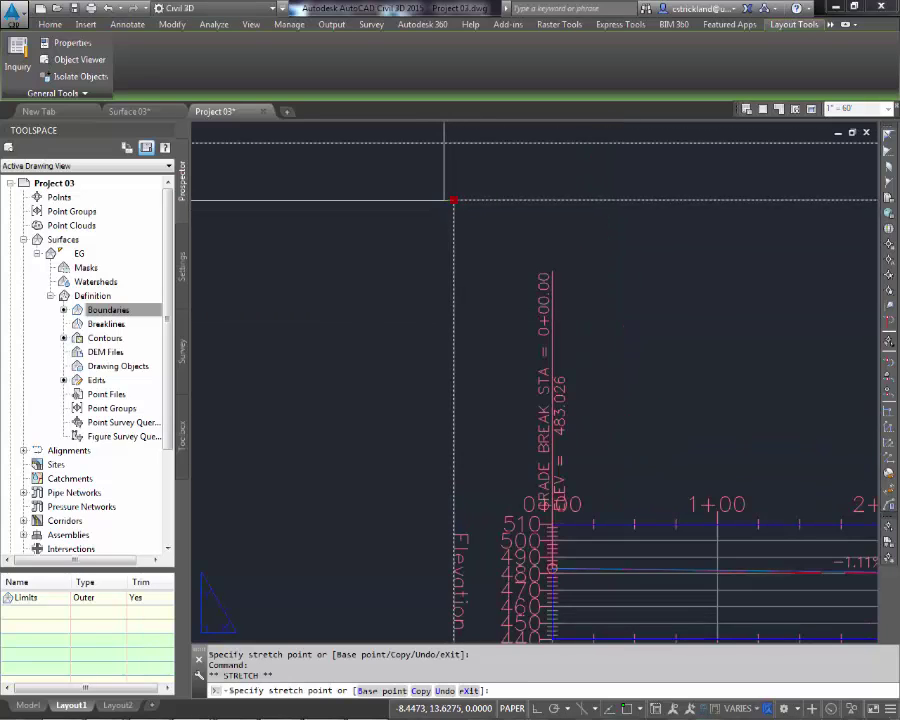
key("Escape")
key("Escape")
Stretch the corridor viewport's upper-left corner inward to nearly line up with the profile viewport's left edge
middle_click(380, 302)
middle_click(380, 302)
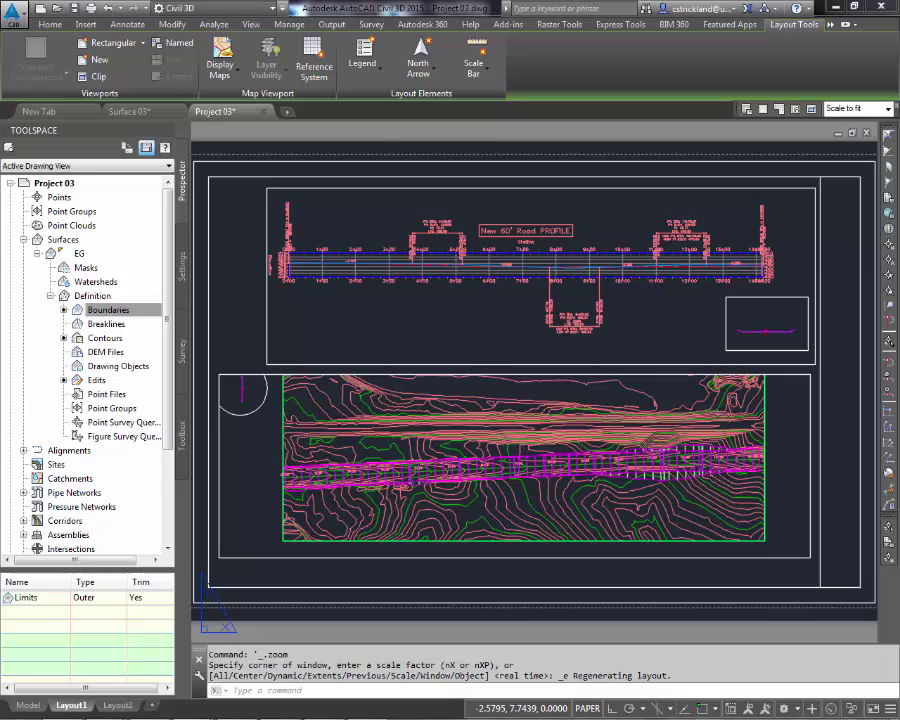
left_click(223, 482)
left_click(201, 484)
left_click(220, 374)
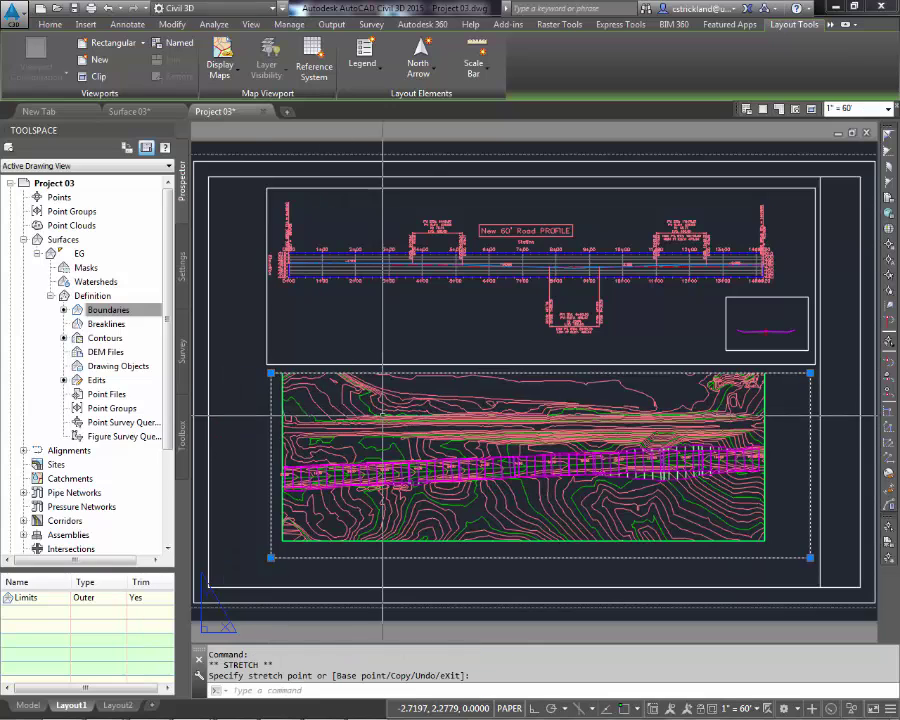
key("Escape")
key("Escape")
Move the profile and corridor viewports together toward the sheet's left border and slightly down
type("m")
key("Return")
left_click(457, 432)
left_click(403, 336)
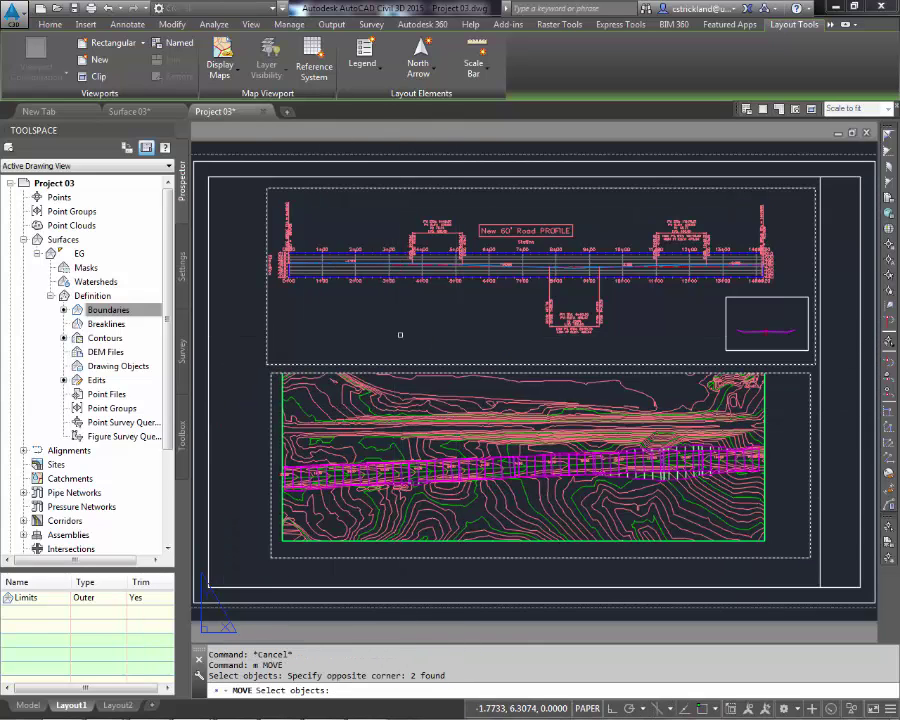
key("Return")
left_click(441, 321)
left_click(390, 330)
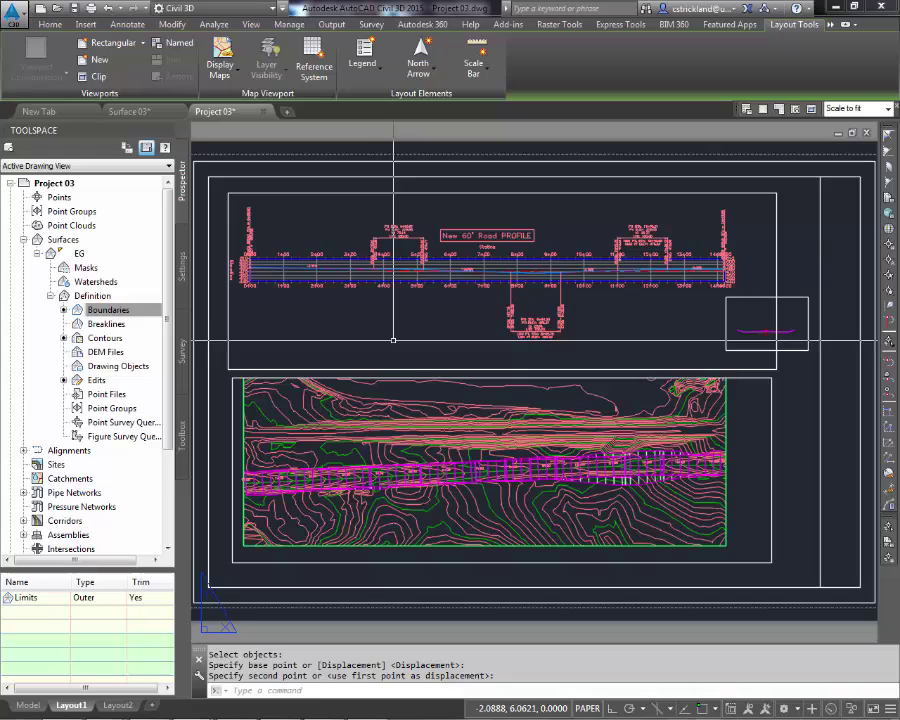
Draw a vertical construction line with Ortho from the corridor alignment's 0+00 start point up through the profile viewport
scroll(216, 453, "up", 5)
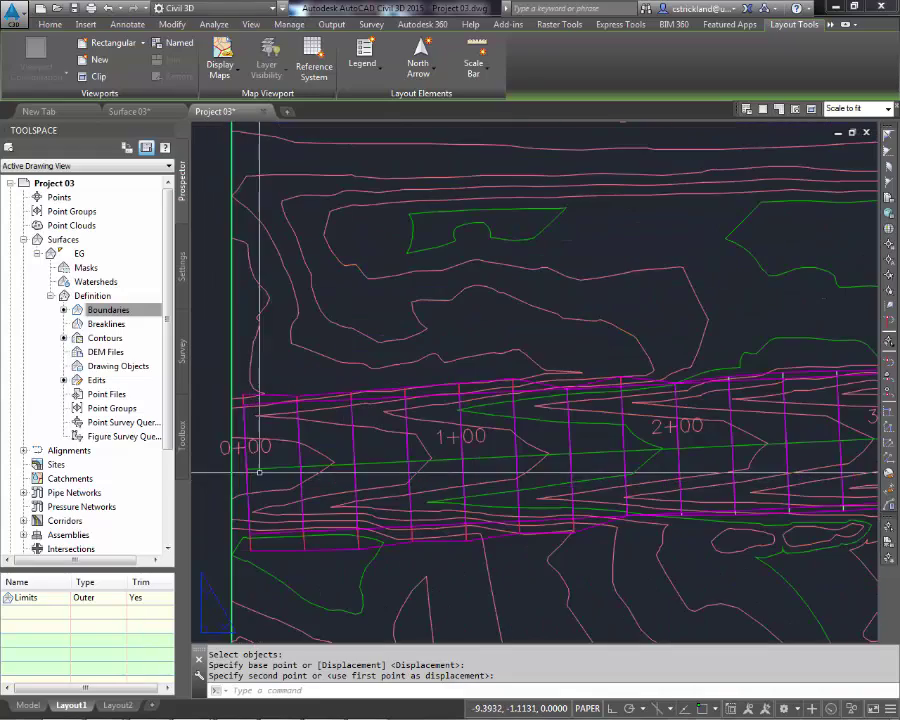
key("Escape")
key("Escape")
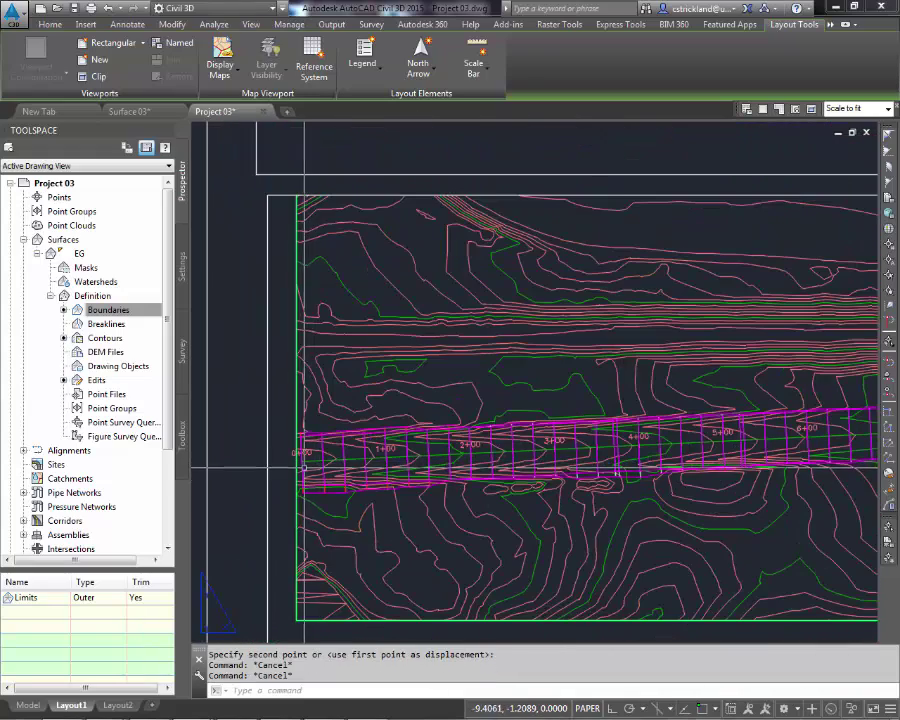
type("l")
key("Return")
scroll(296, 472, "up", 6)
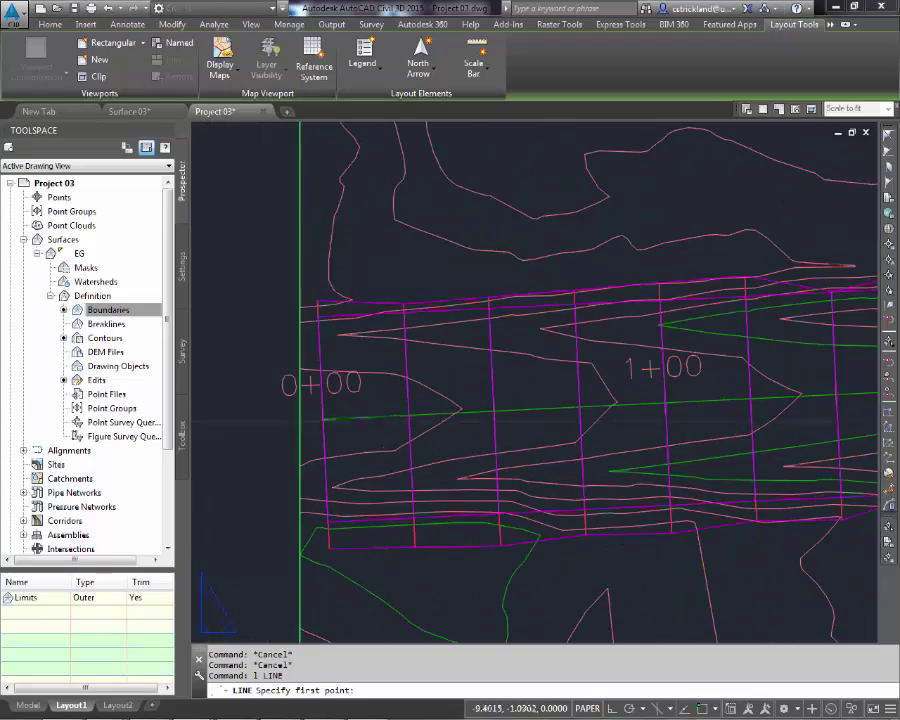
key("F3")
left_click(322, 420)
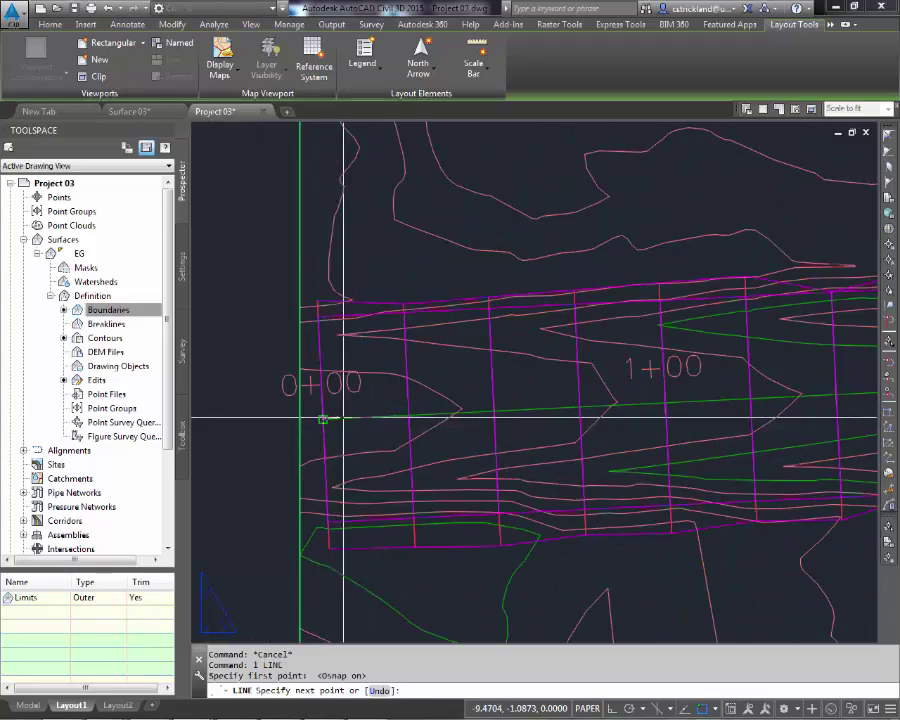
scroll(324, 470, "down", 5)
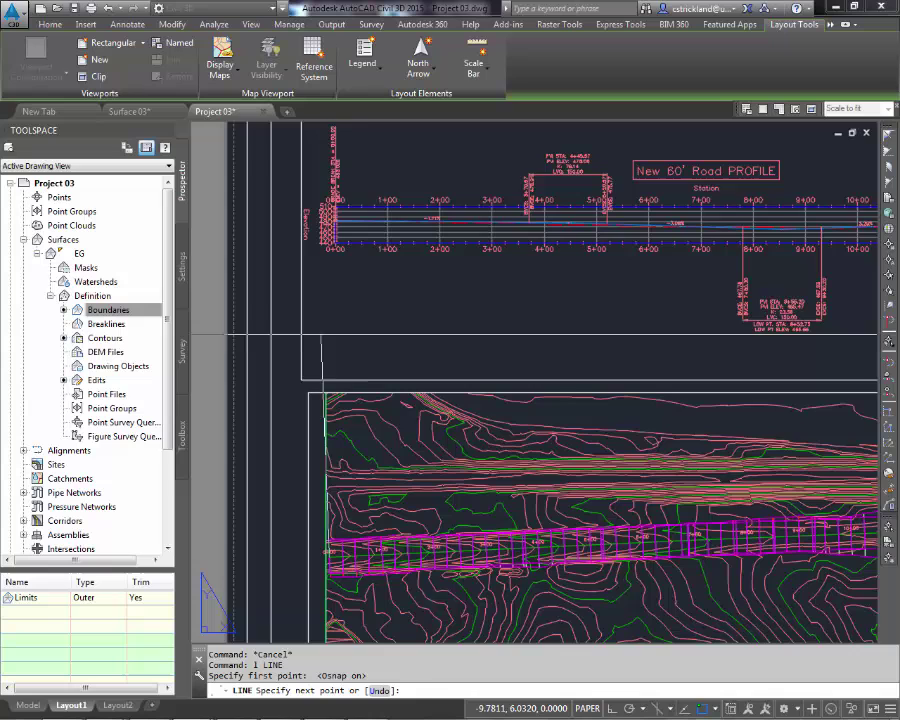
key("F8")
scroll(370, 352, "down", 3)
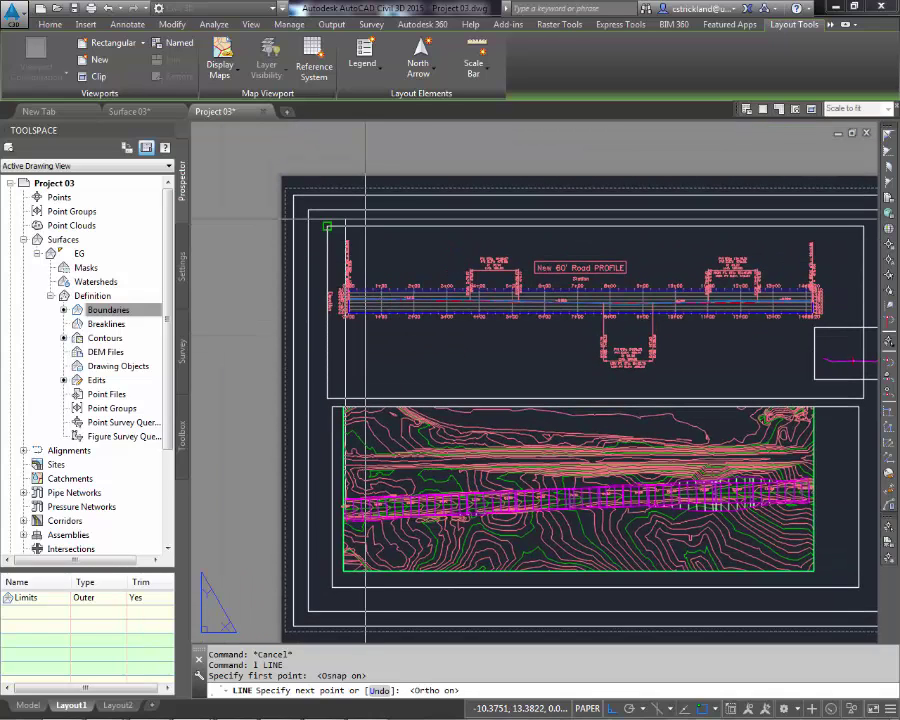
key("F3")
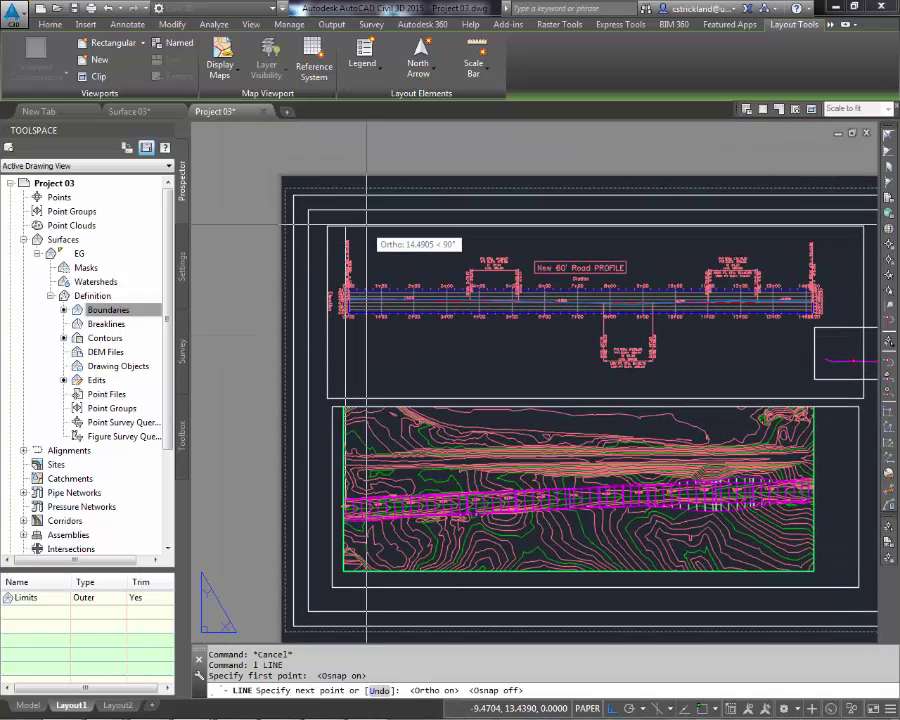
key("Escape")
key("Escape")
Move the profile viewport horizontally from the profile grid's lower-left corner perpendicular to the construction line, aligning station 0+00 with the corridor
scroll(332, 304, "up", 8)
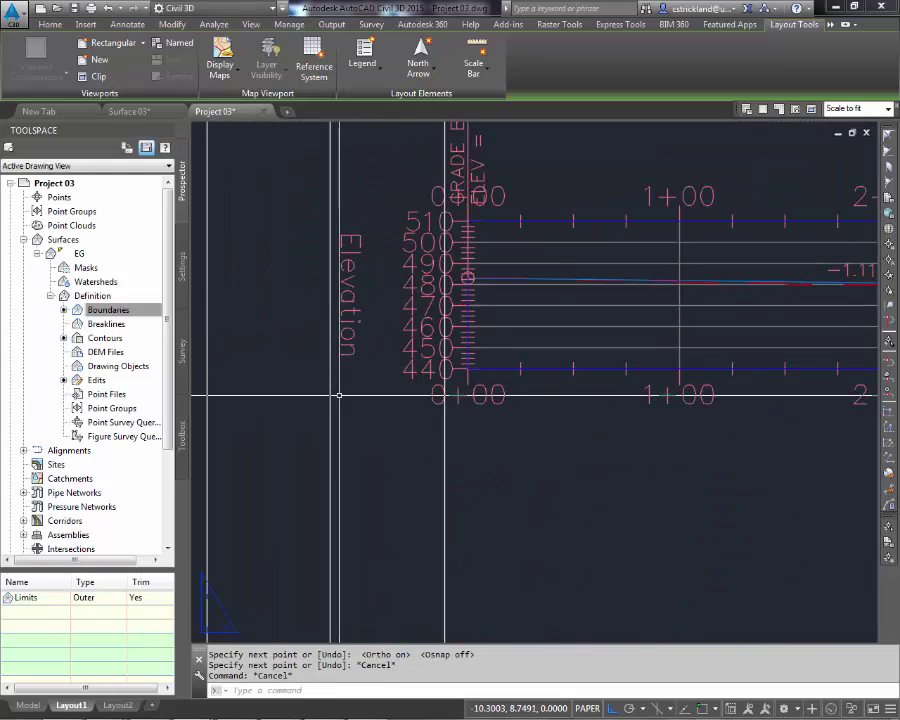
type("m")
key("Return")
left_click(368, 440)
left_click(196, 630)
key("Return")
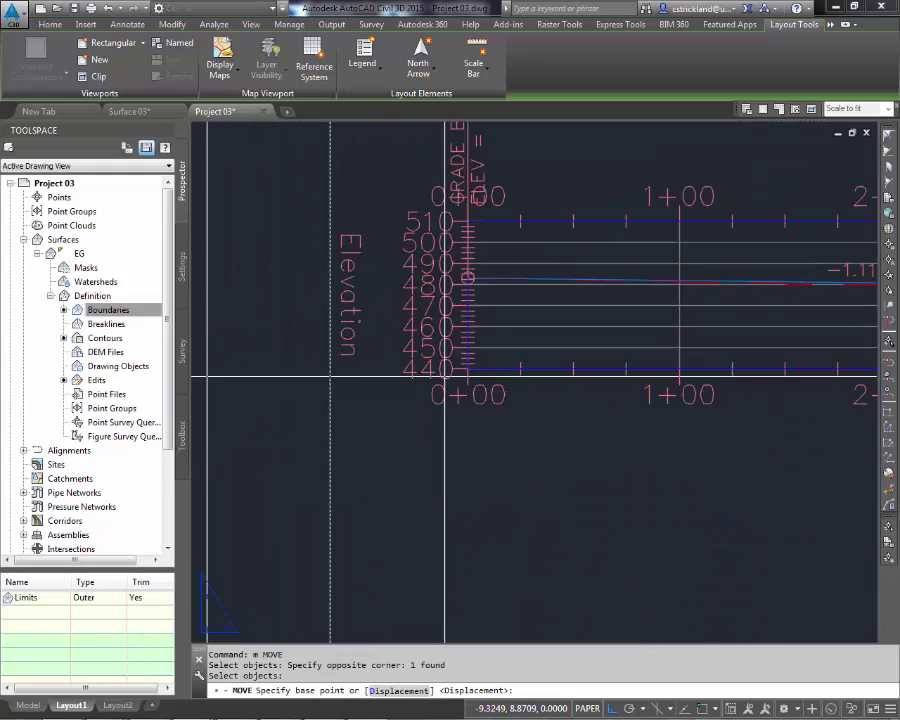
scroll(476, 372, "up", 6)
key("F3")
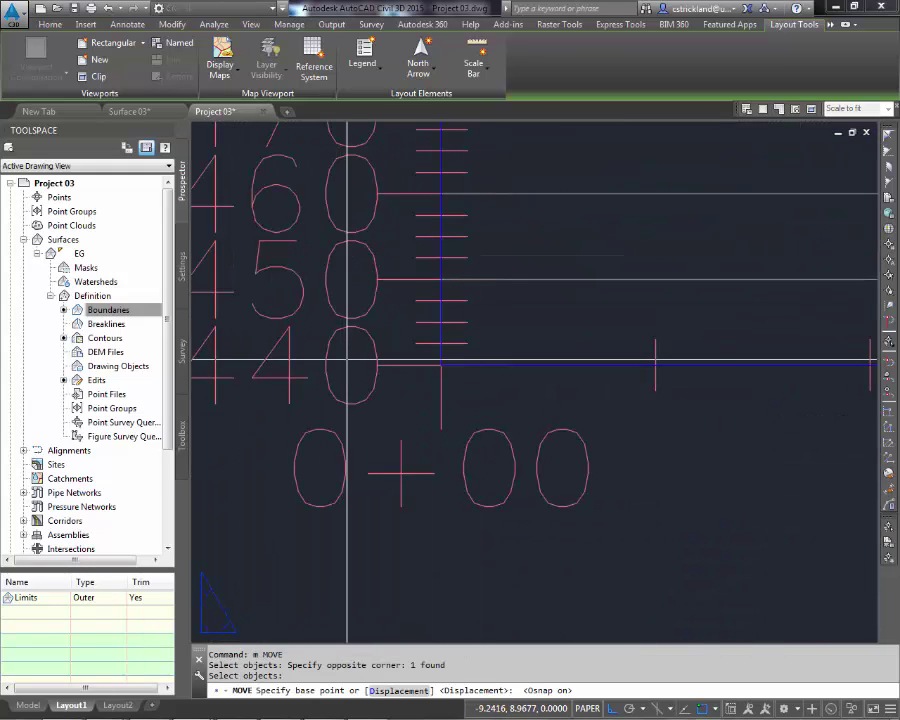
left_click(441, 365)
type("p")
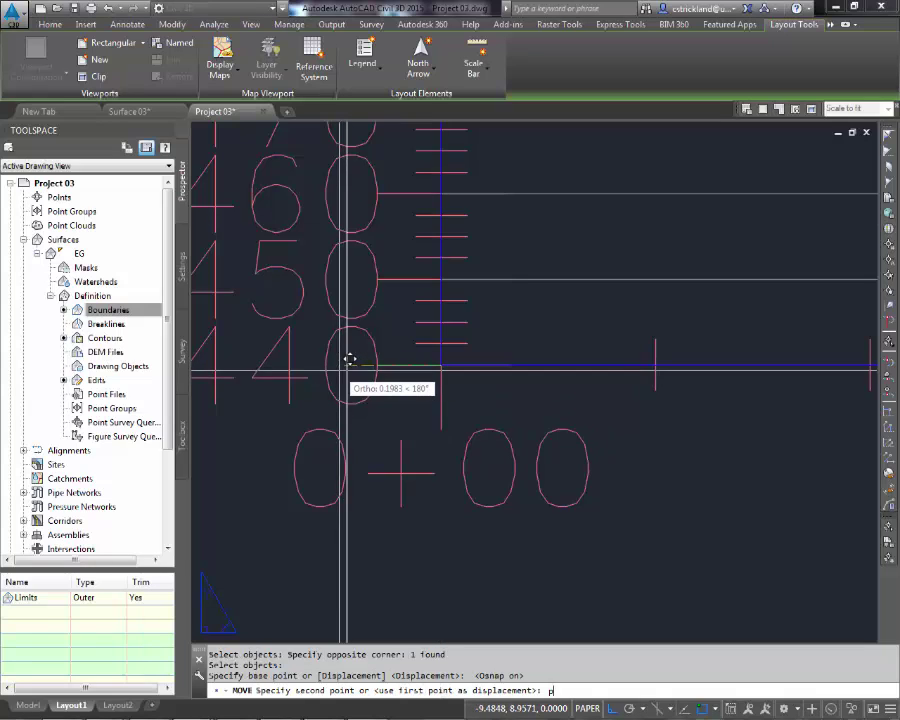
key("Escape")
key("Escape")
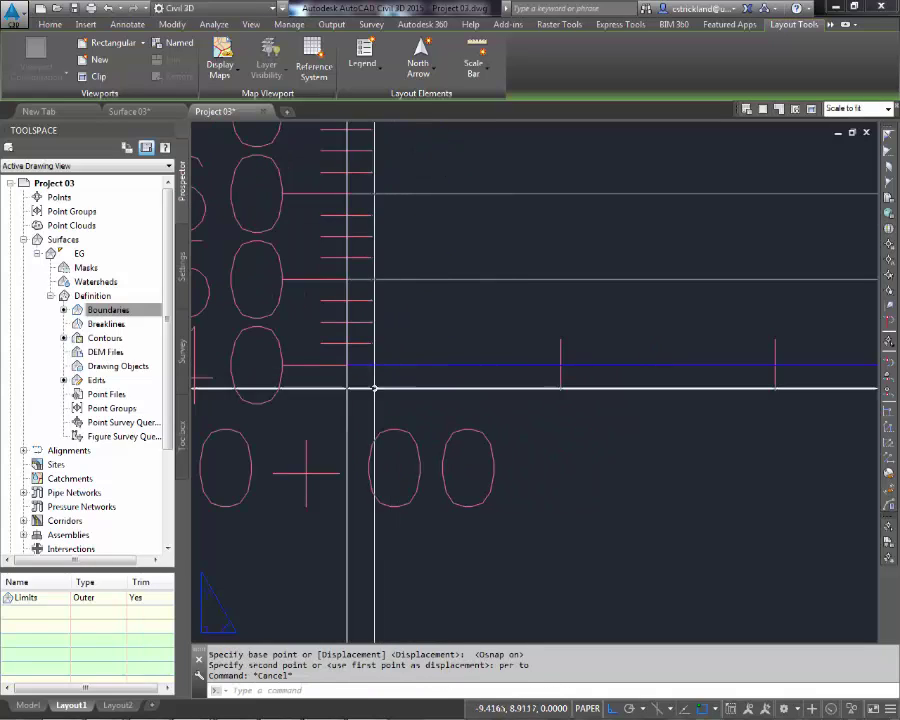
Erase the vertical construction line between the profile and corridor viewports
scroll(370, 416, "down", 7)
scroll(370, 416, "down", 4)
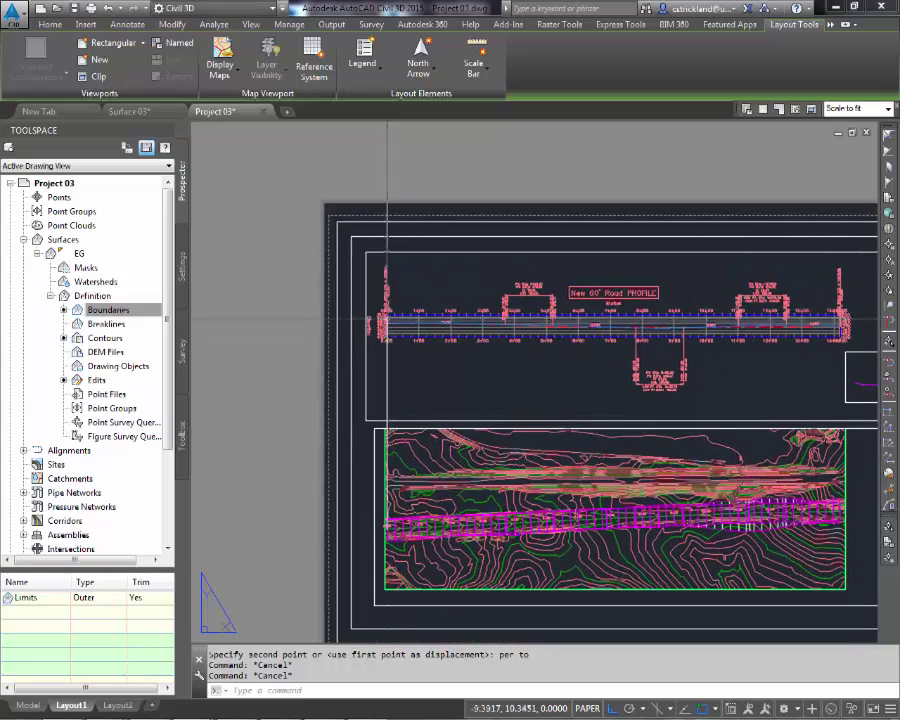
type("e")
key("Return")
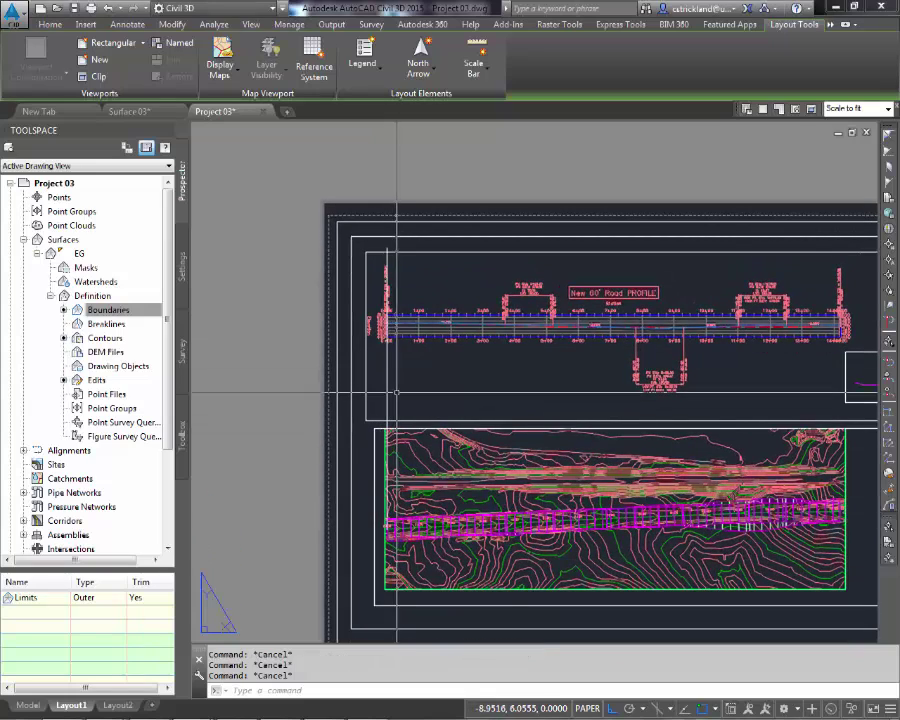
left_click(376, 393)
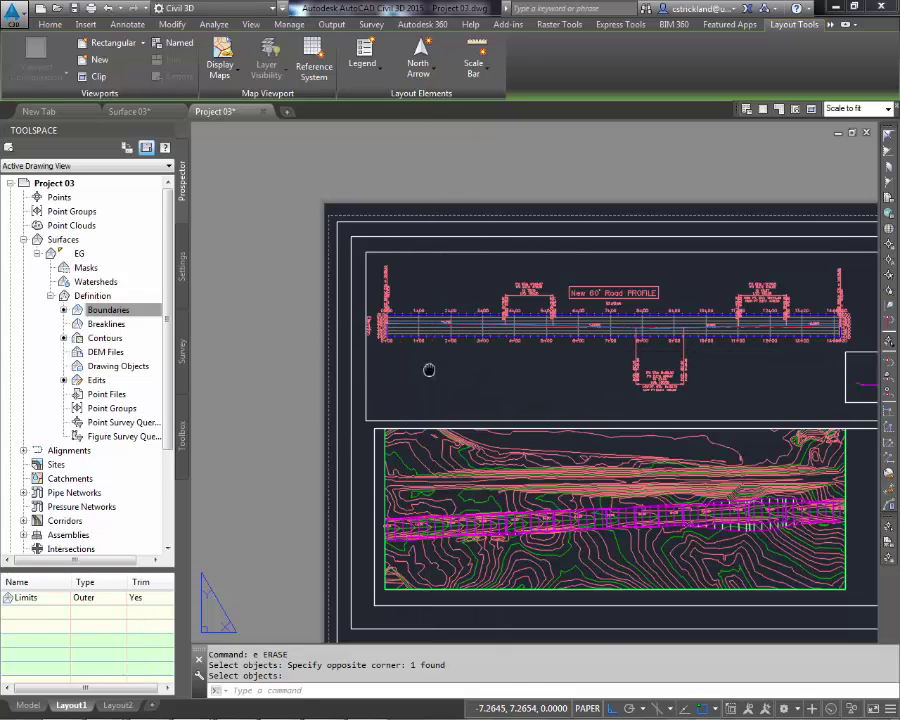
Activate the road profile viewport on the sheet and maximize it for working in model space
middle_click(428, 368)
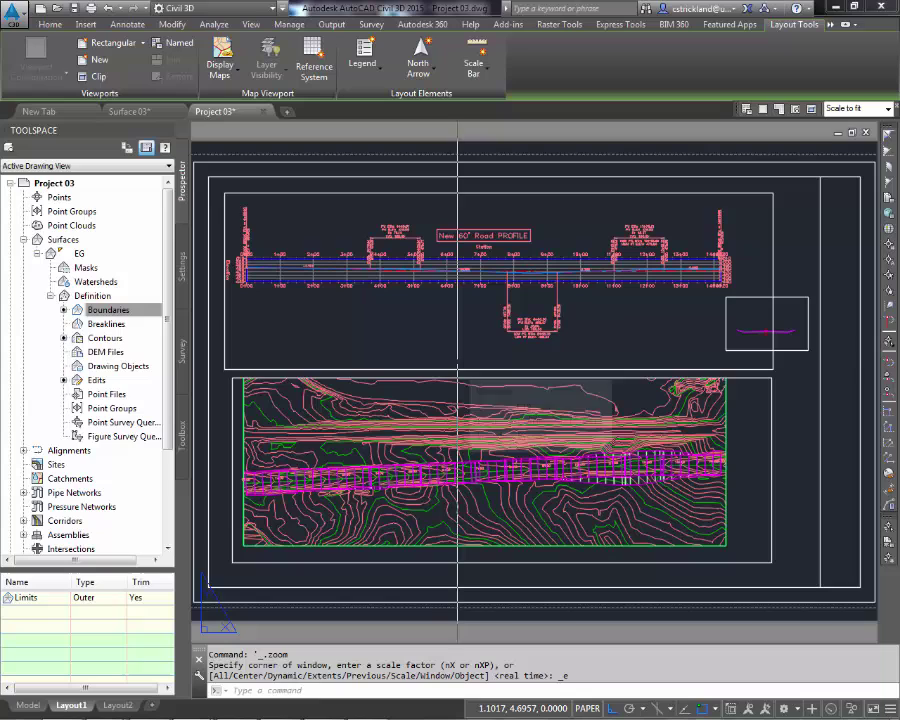
double_click(444, 342)
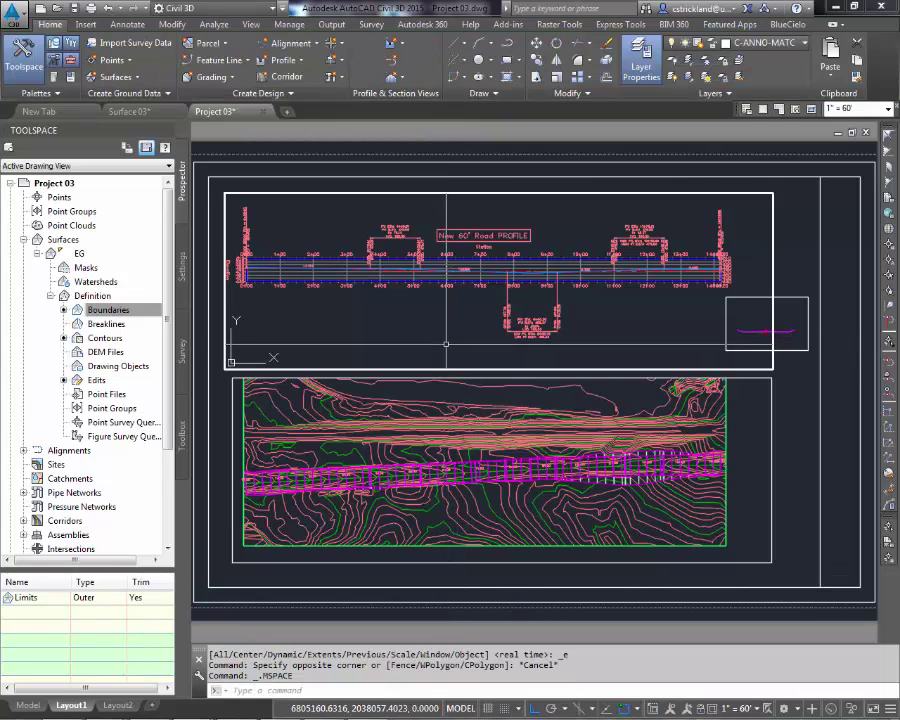
left_click(510, 470)
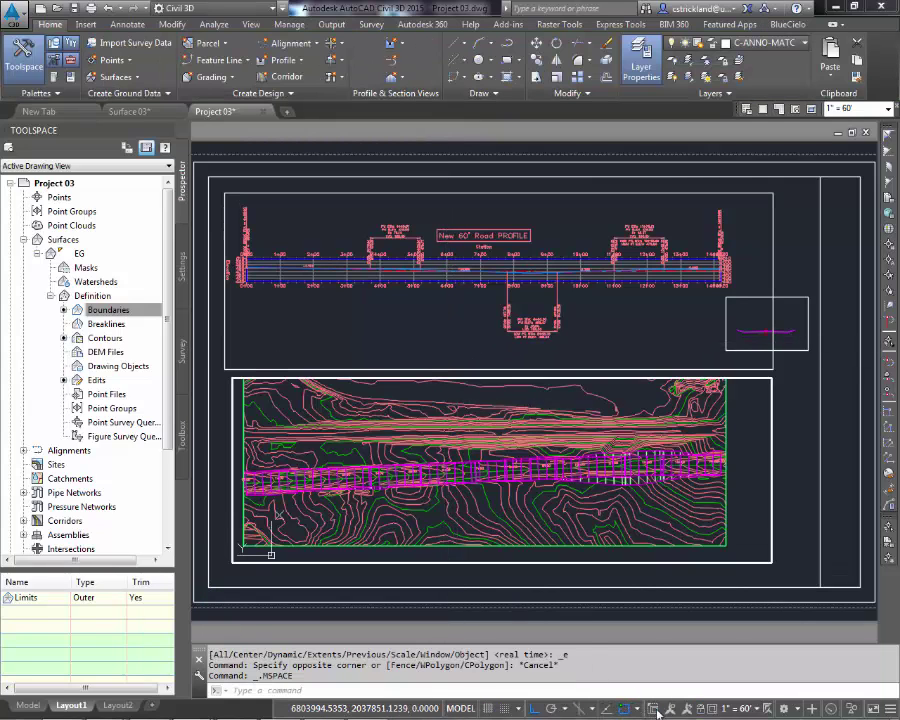
left_click(598, 311)
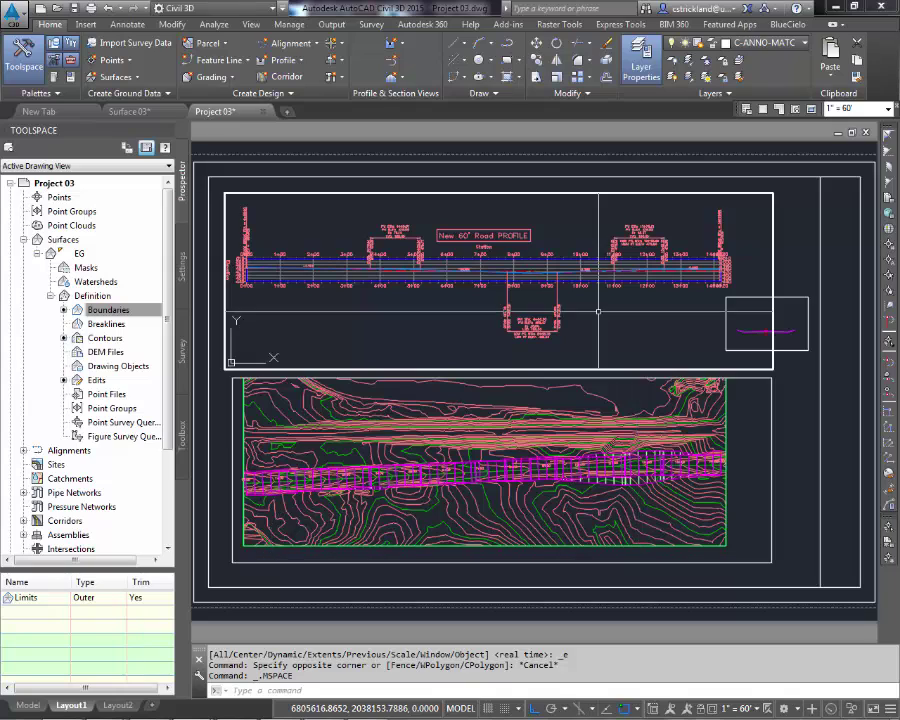
left_click(652, 708)
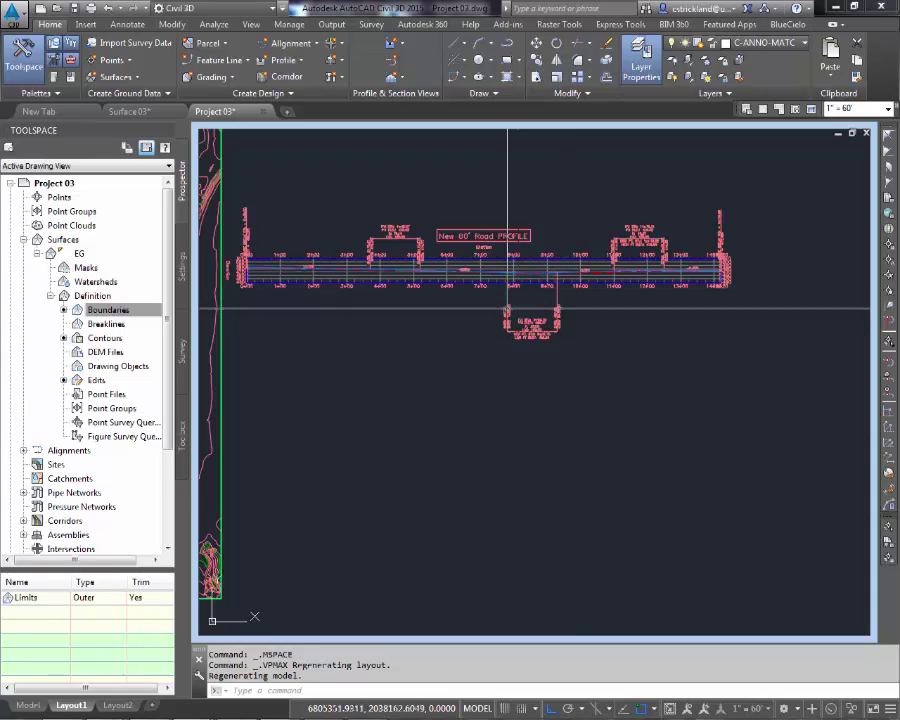
Regenerate the model at a close view of the profile grid's 0+00 start to examine its elevation labels
scroll(290, 296, "down", 3)
middle_click_drag(290, 296, 363, 301)
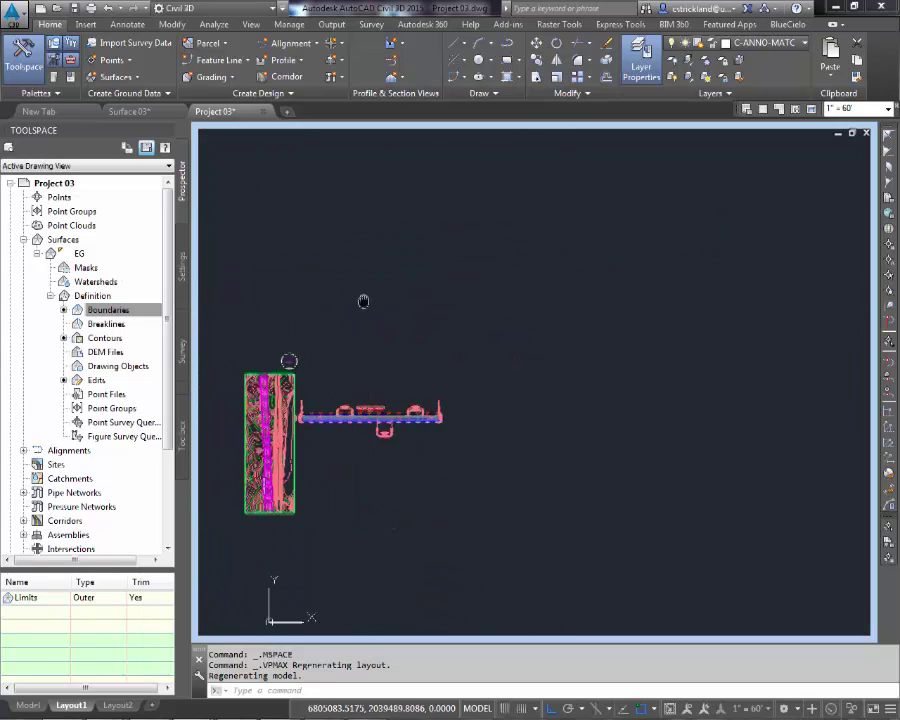
scroll(464, 402, "up", 4)
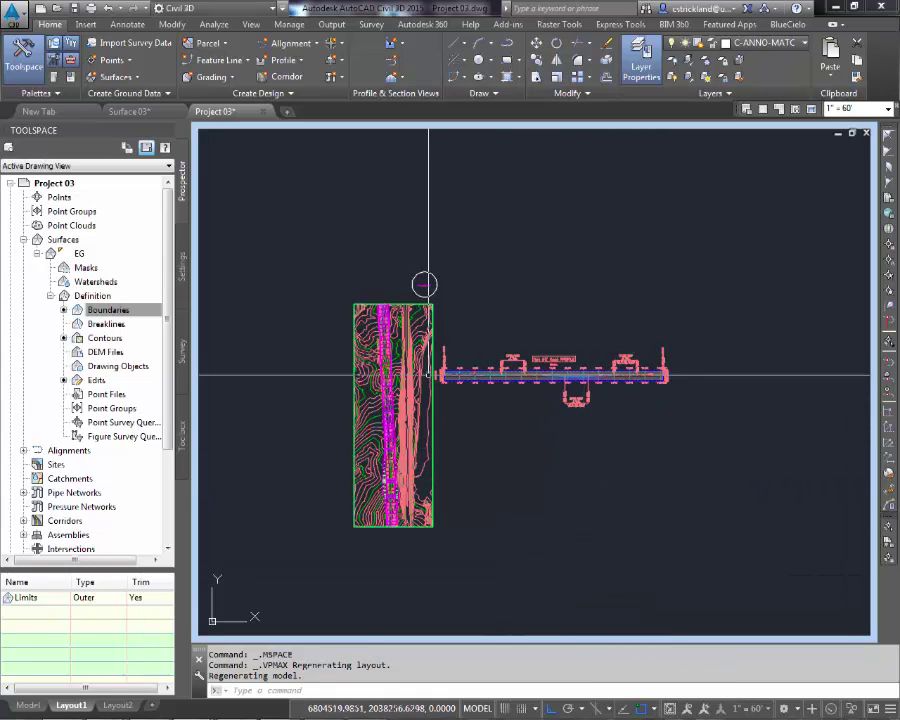
scroll(455, 360, "up", 6)
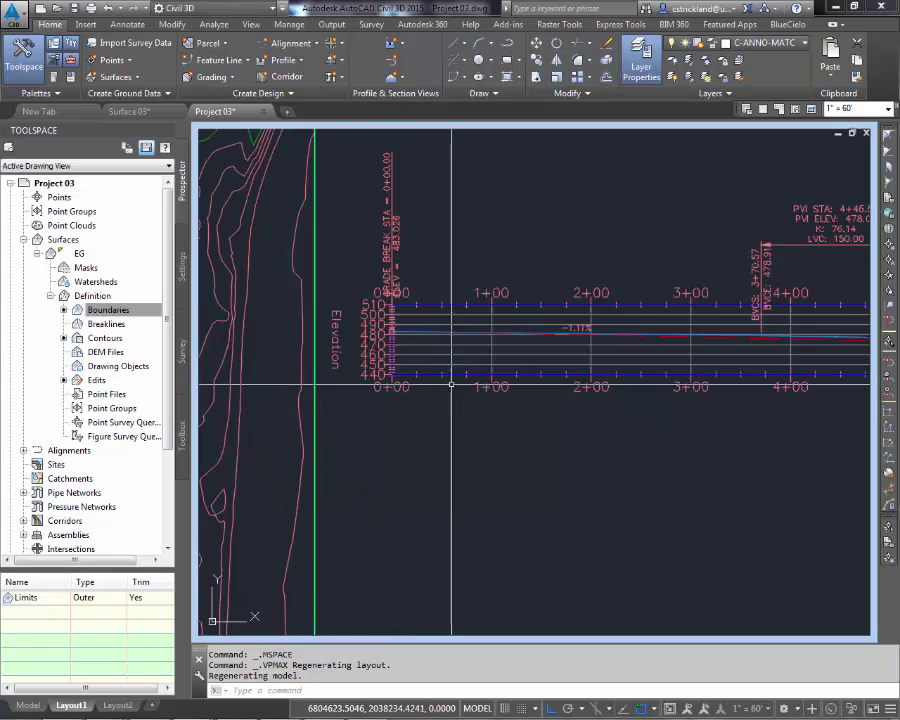
middle_click_drag(433, 376, 462, 418)
key("Escape")
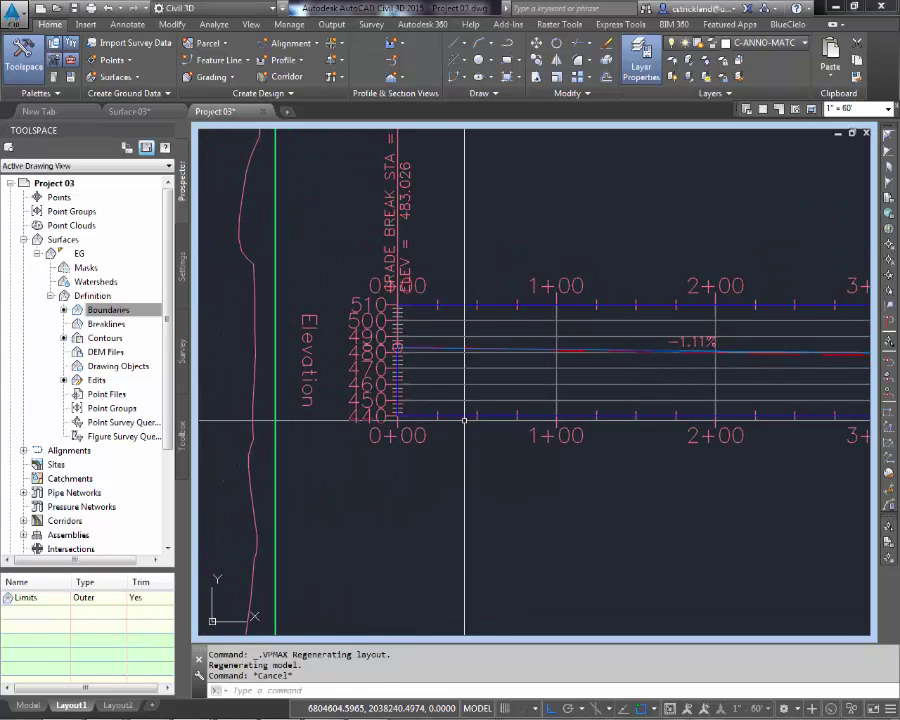
type("re")
key("Return")
scroll(397, 377, "up", 8)
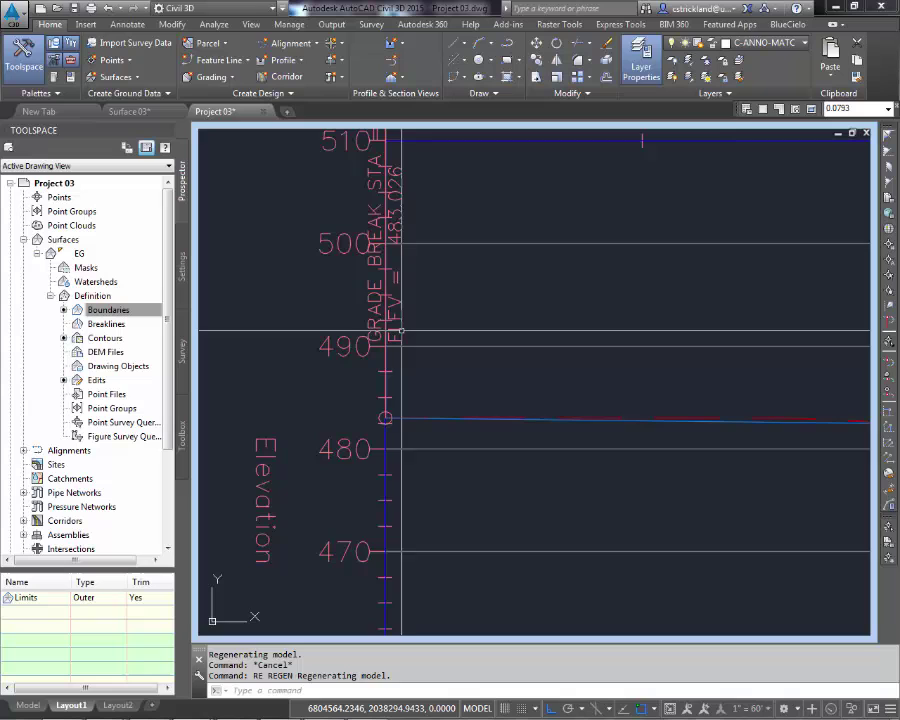
Regenerate the model with the whole corridor and profile in view to compare the profile label sizes
scroll(397, 377, "down", 15)
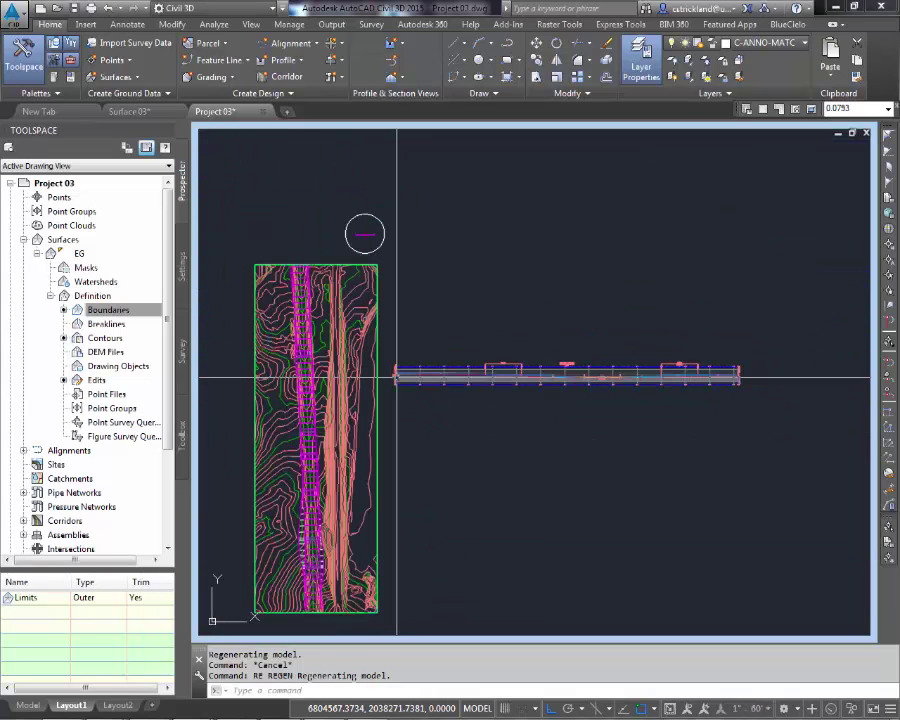
type("re")
key("Return")
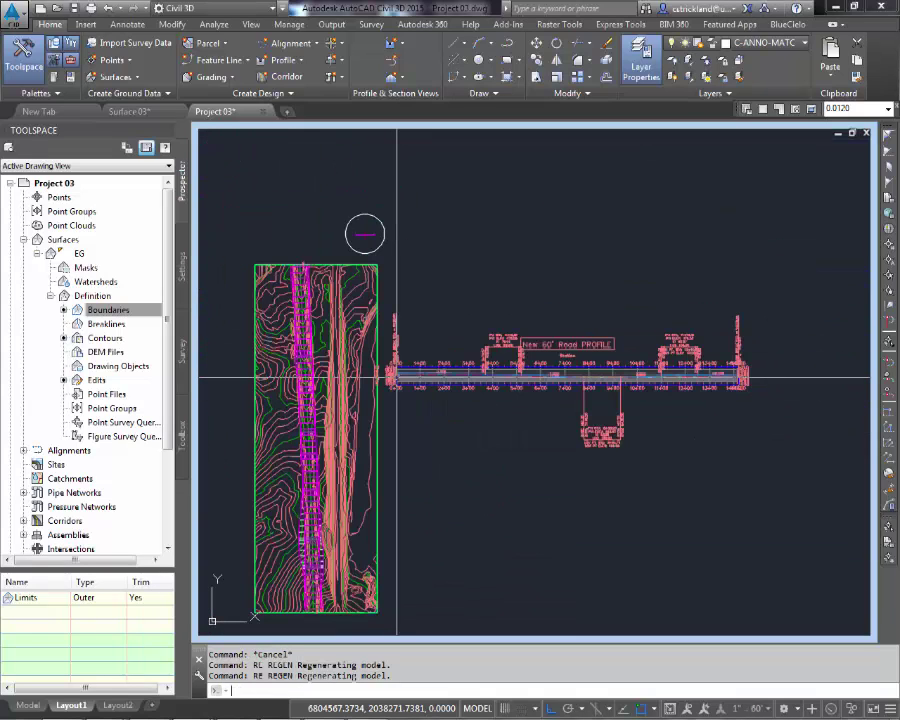
scroll(397, 377, "up", 8)
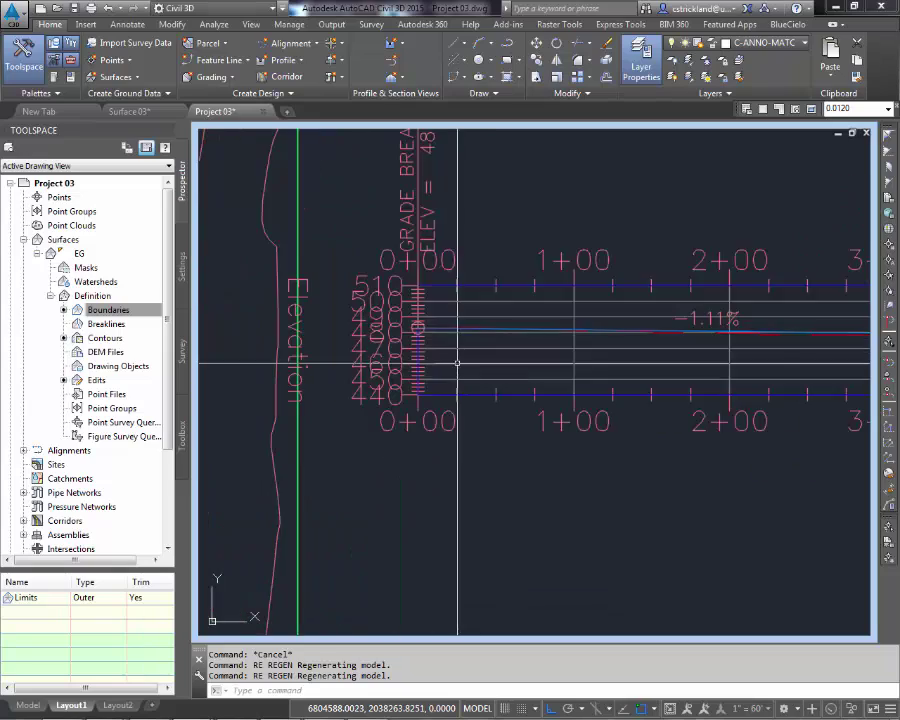
Edit the profile view's Major Grids style, setting the right vertical axis to a 20' major and 5' minor tick interval
scroll(394, 443, "down", 3)
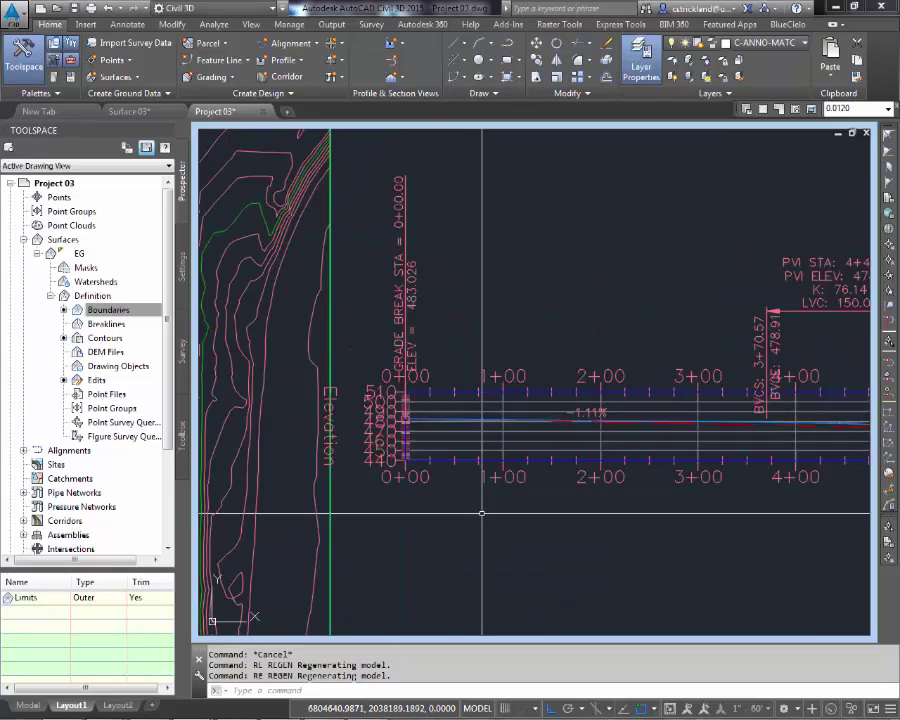
left_click(508, 430)
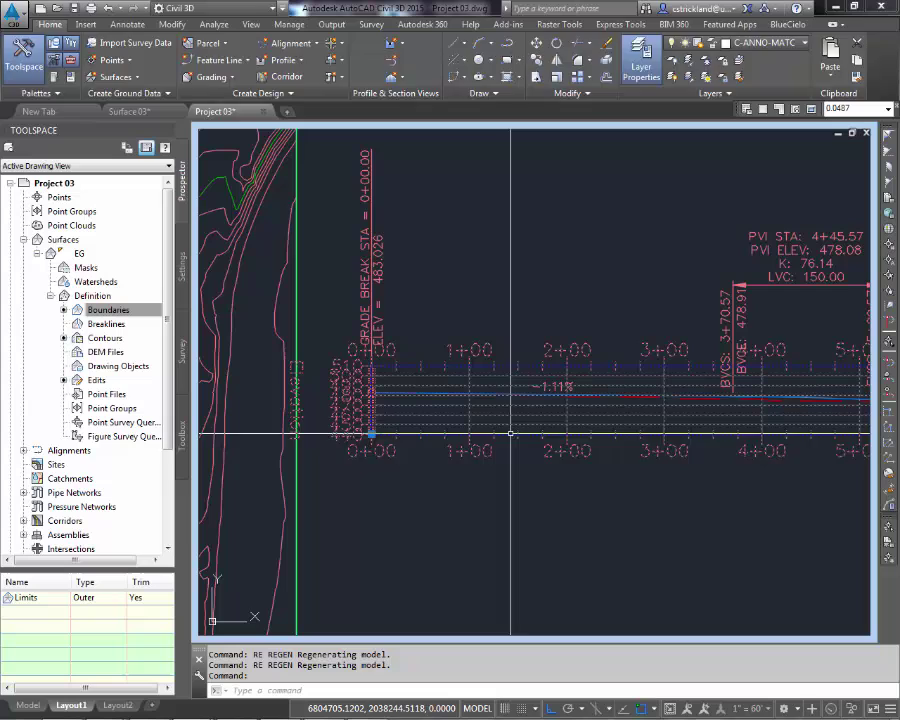
right_click(510, 460)
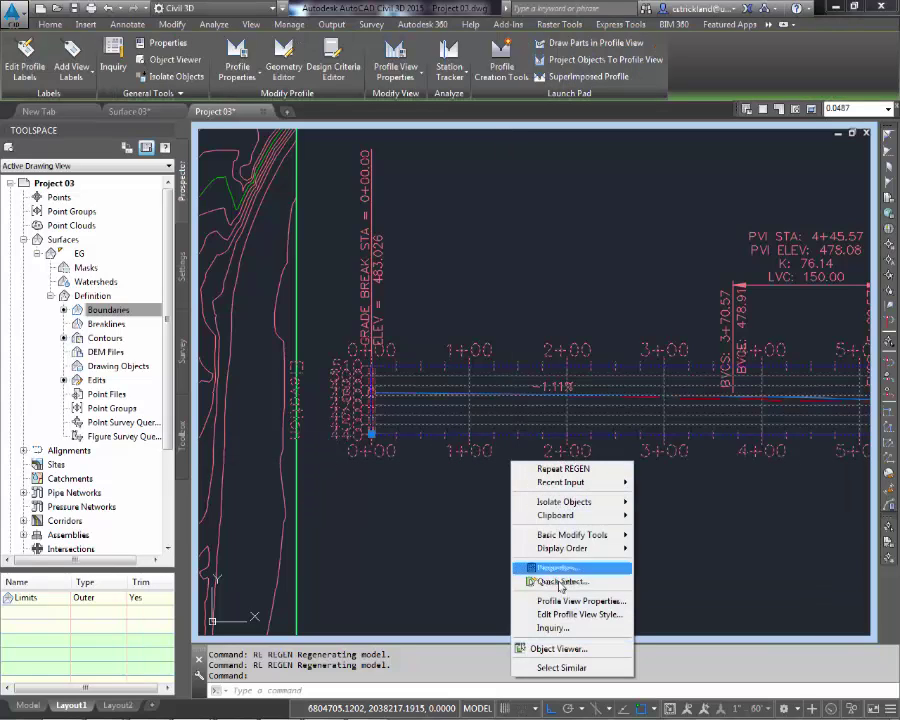
left_click(563, 615)
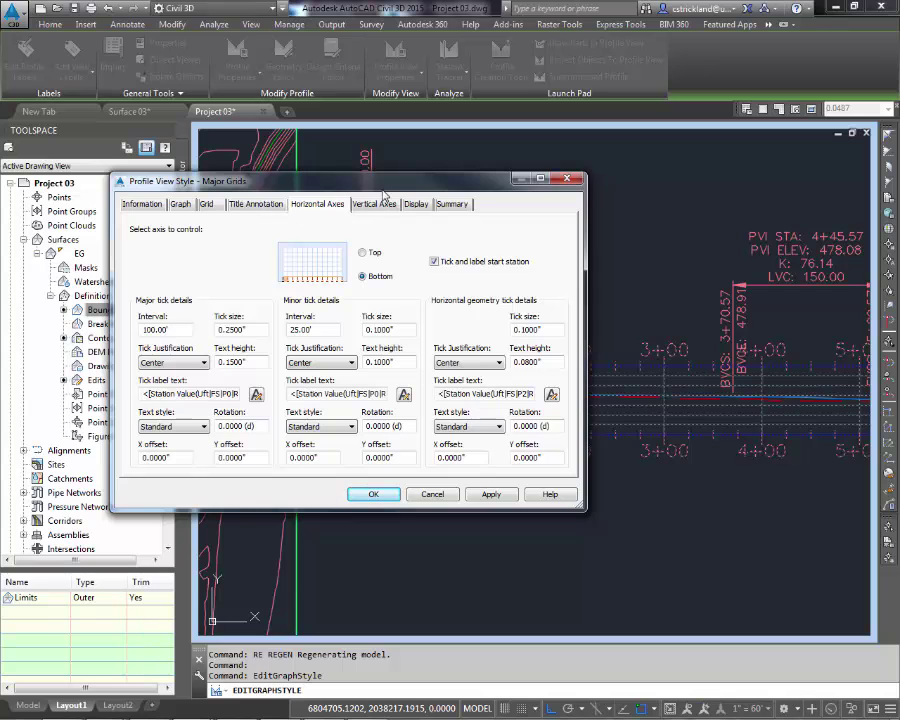
left_click_drag(366, 185, 448, 167)
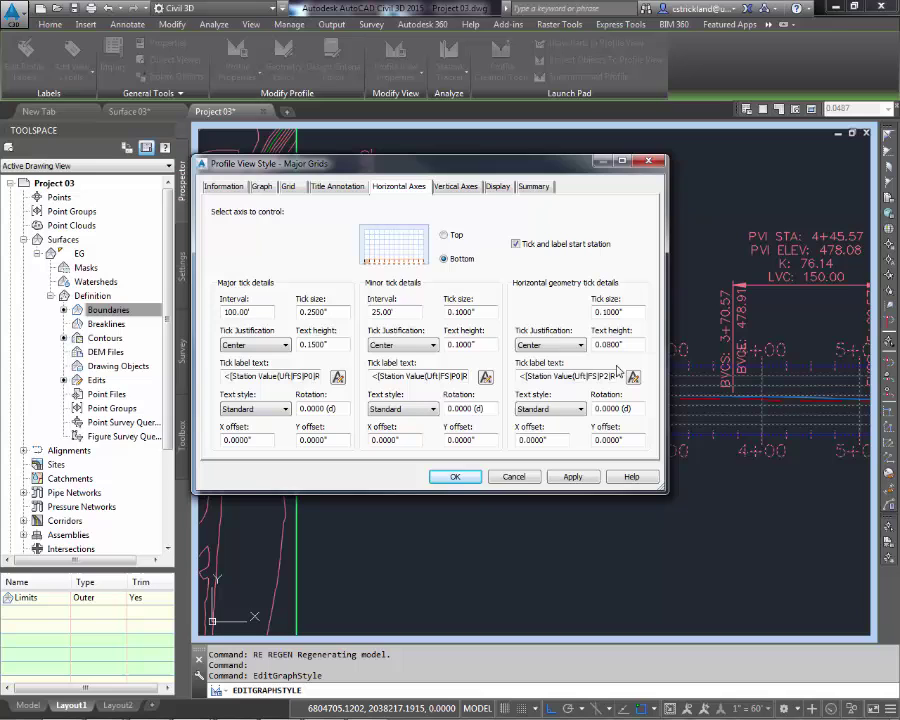
left_click(457, 187)
mouse_move(498, 168)
left_mouse_down()
mouse_move(688, 378)
mouse_move(600, 425)
left_mouse_up()
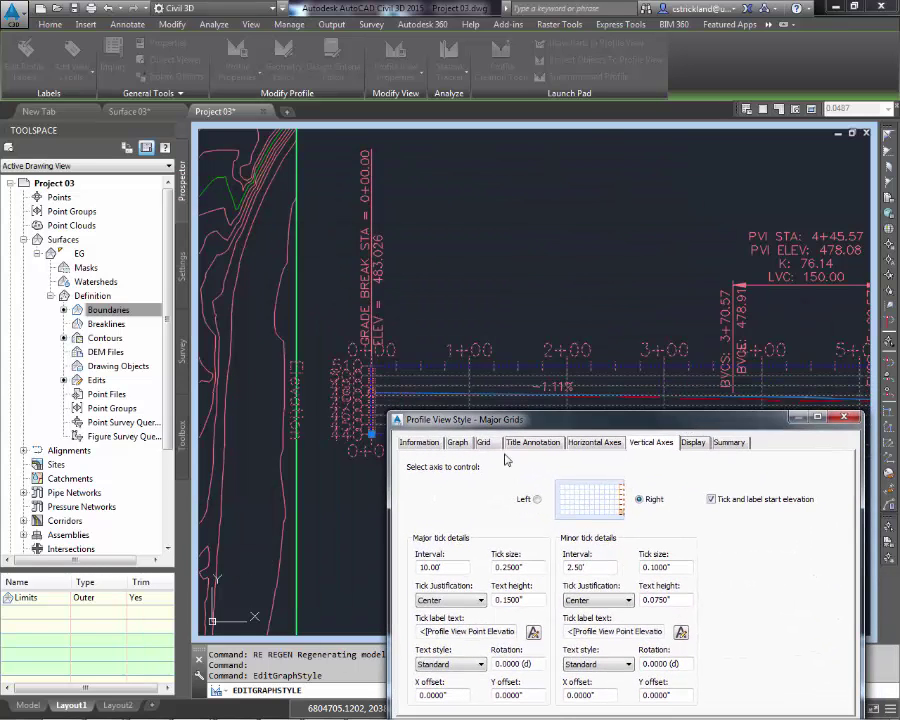
left_click_drag(588, 423, 584, 209)
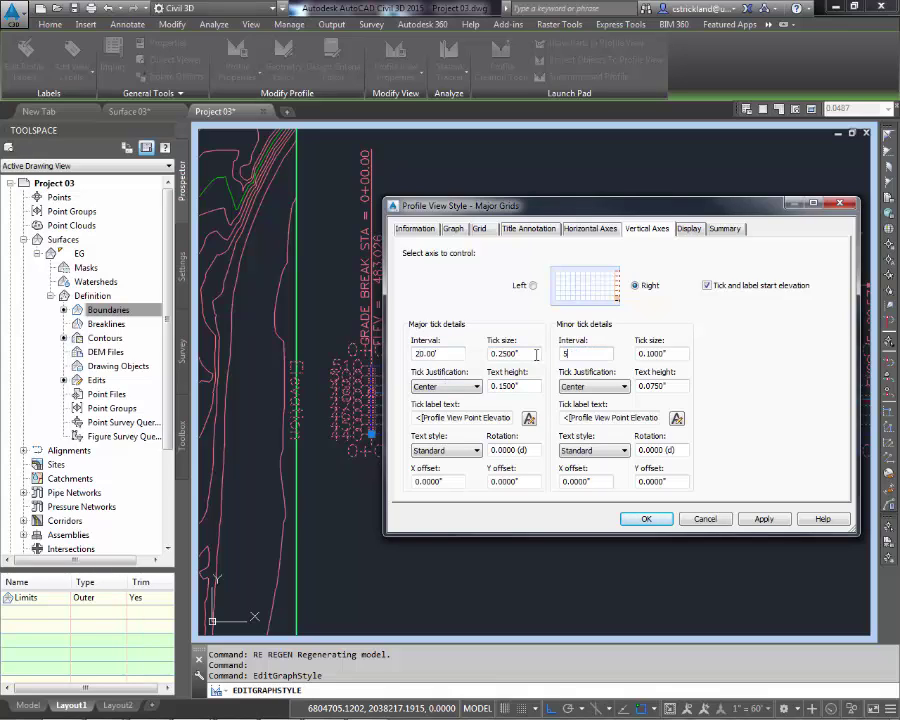
left_click(762, 519)
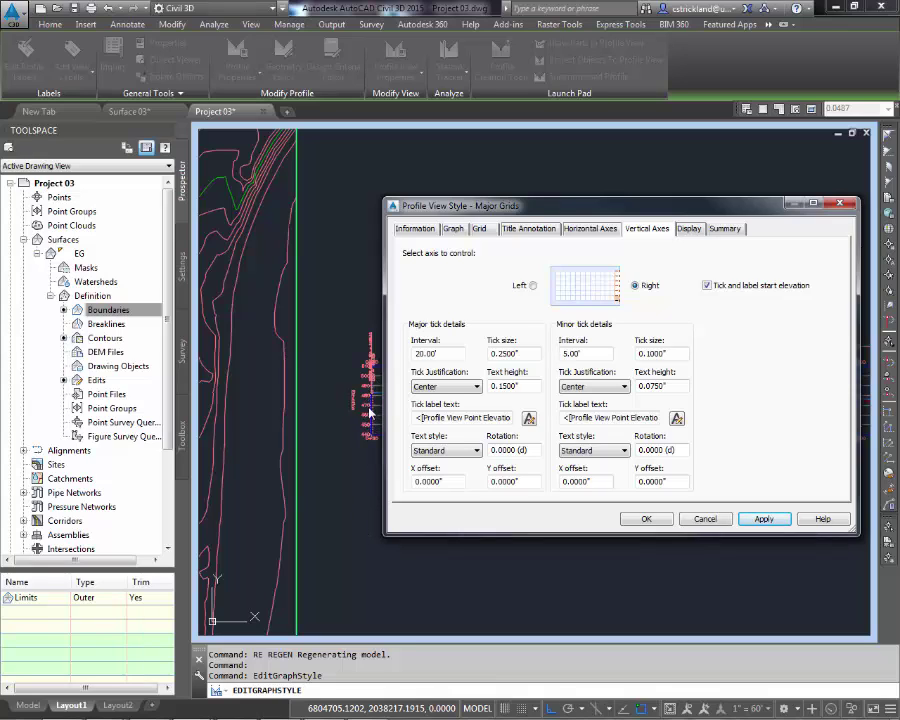
left_click(646, 519)
key("Escape")
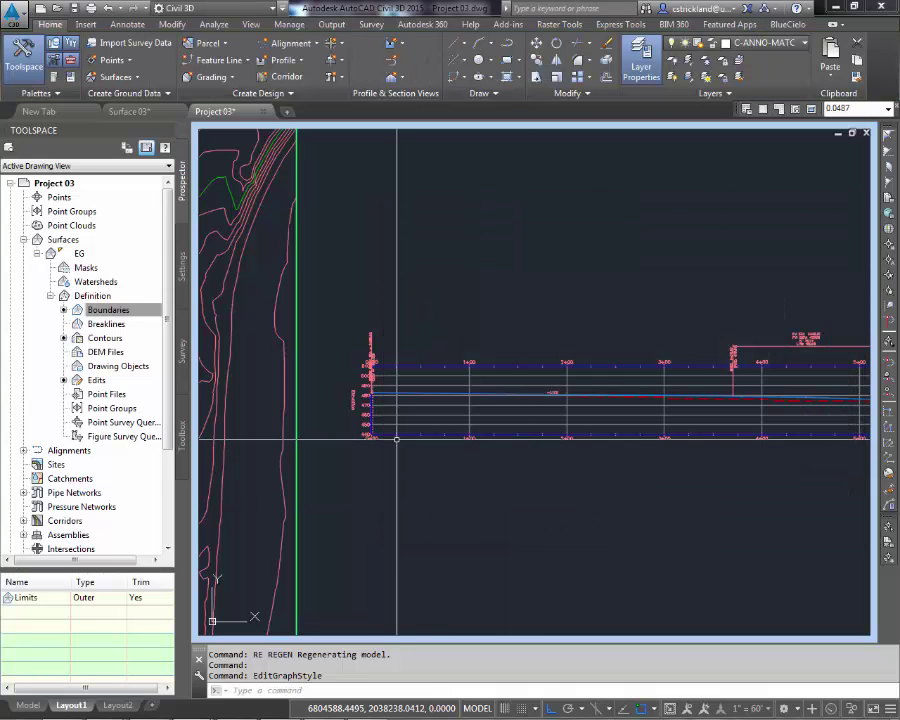
Examine the profile's starting elevation labels, and minimize the maximized viewport back to the layout
scroll(376, 403, "up", 5)
middle_click_drag(376, 403, 442, 410)
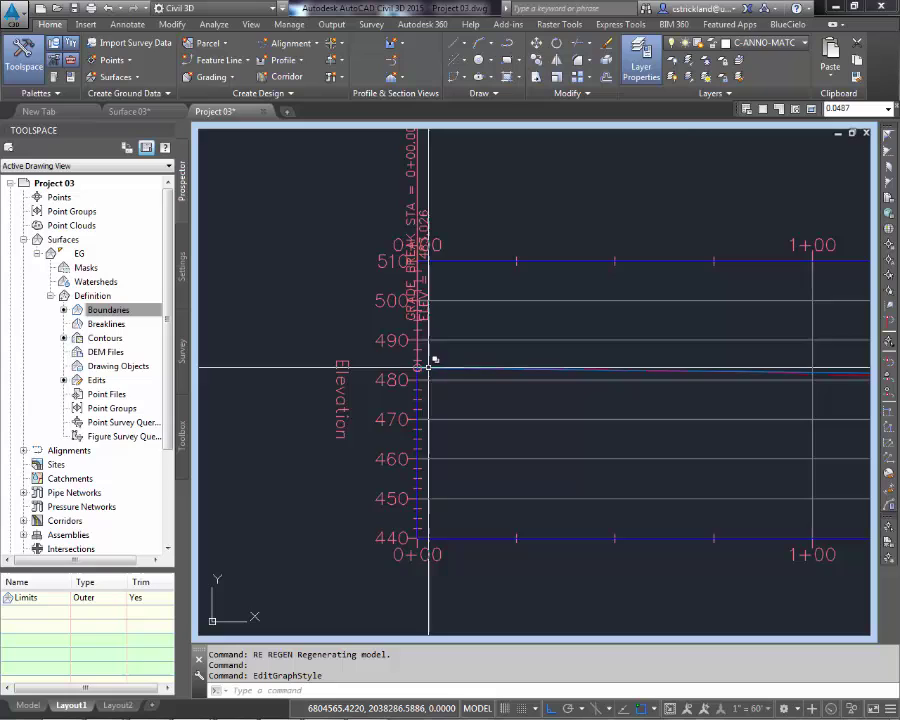
scroll(428, 367, "down", 2)
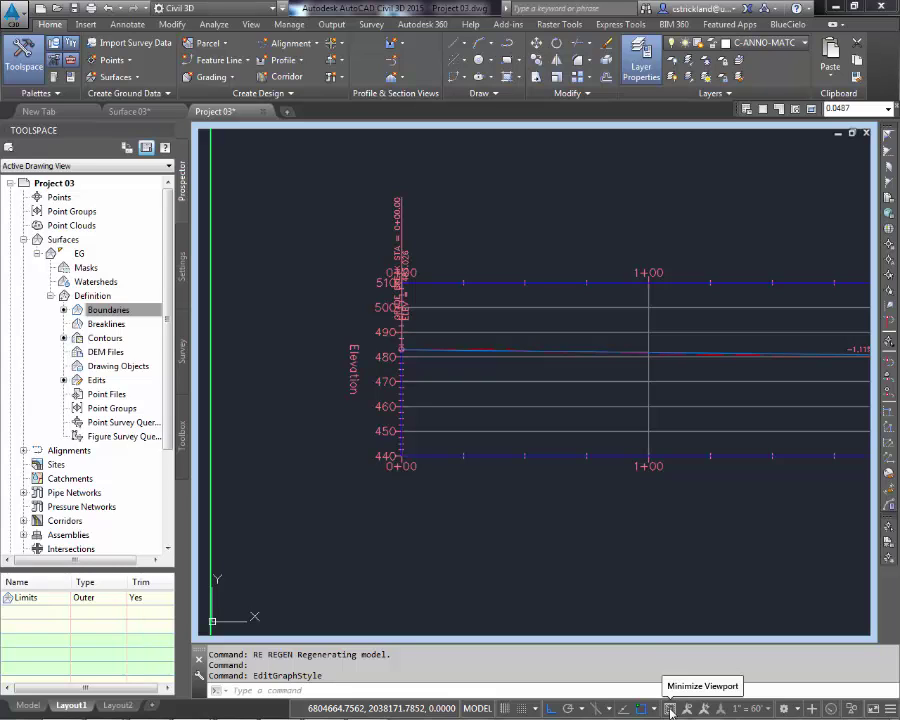
left_click(670, 709)
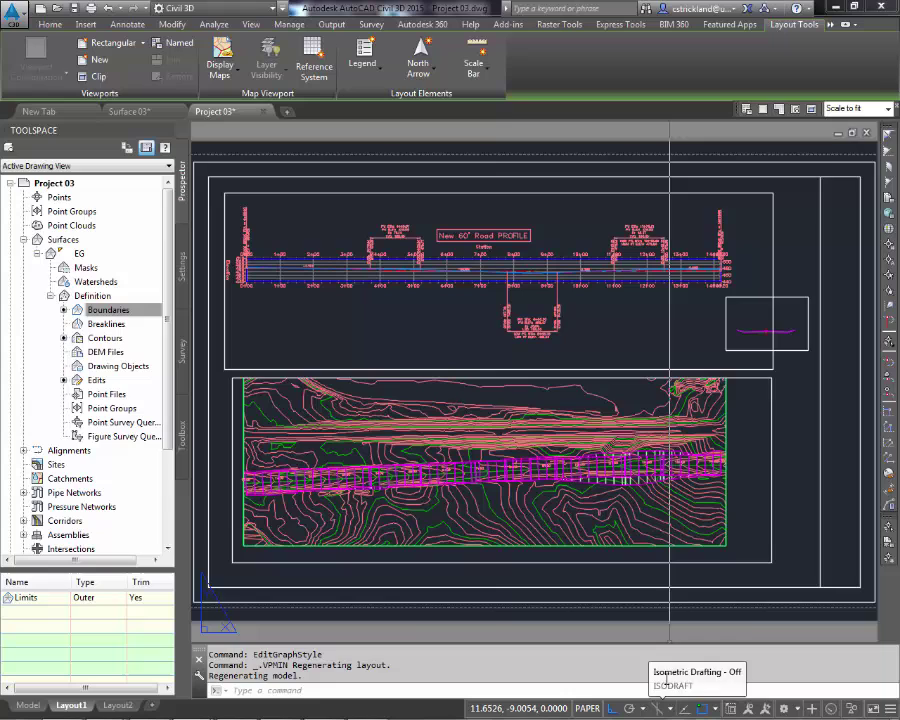
Regenerate the profile viewport at its 1" = 60' scale and return to paper space to inspect the starting elevation labels
double_click(290, 308)
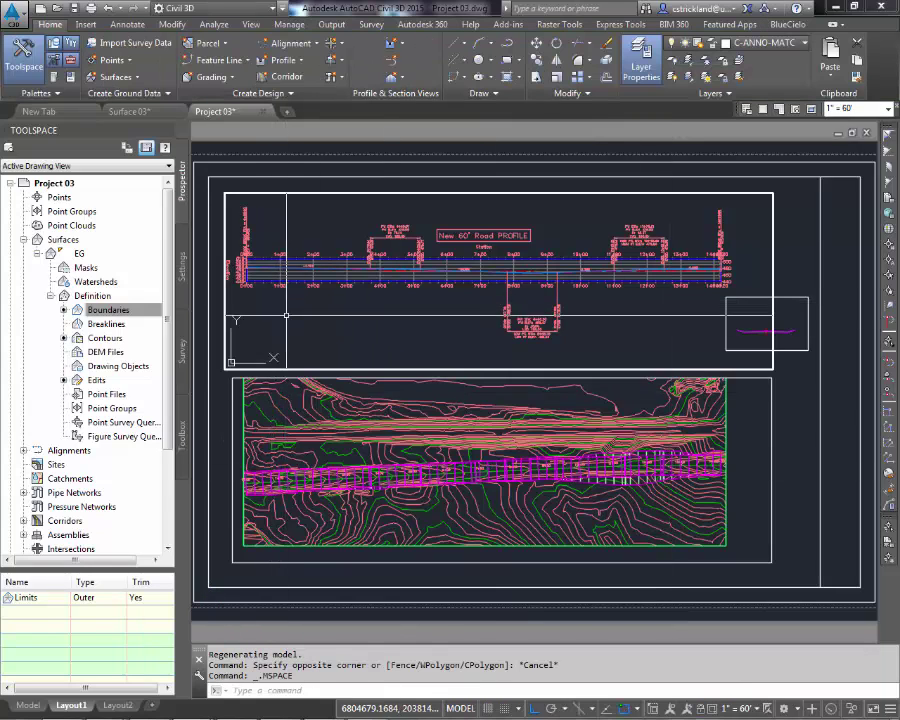
type("re")
key("Return")
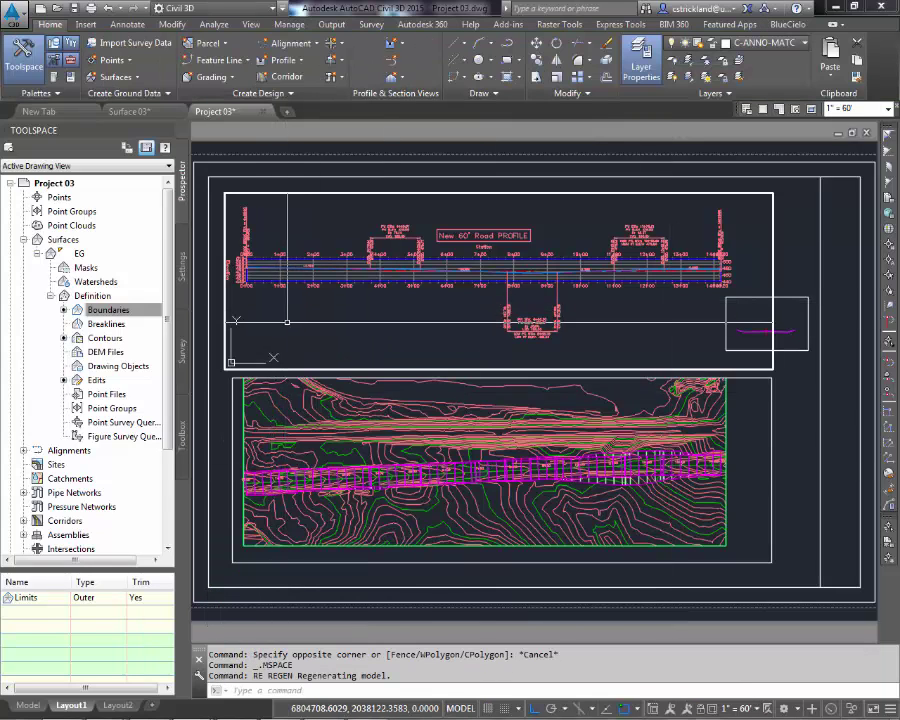
double_click(215, 310)
scroll(205, 310, "up", 8)
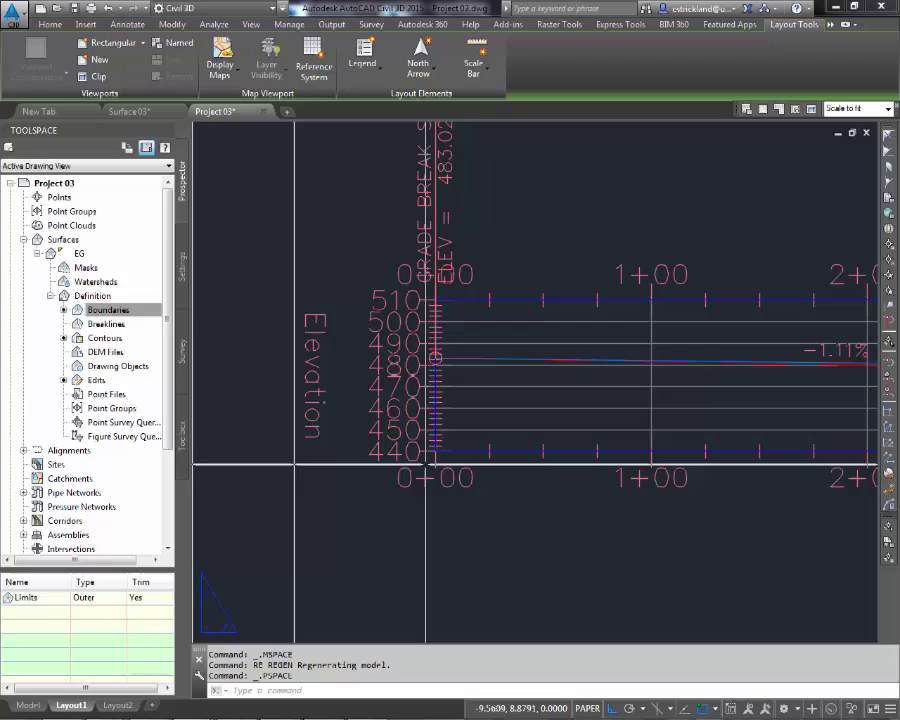
double_click(507, 500)
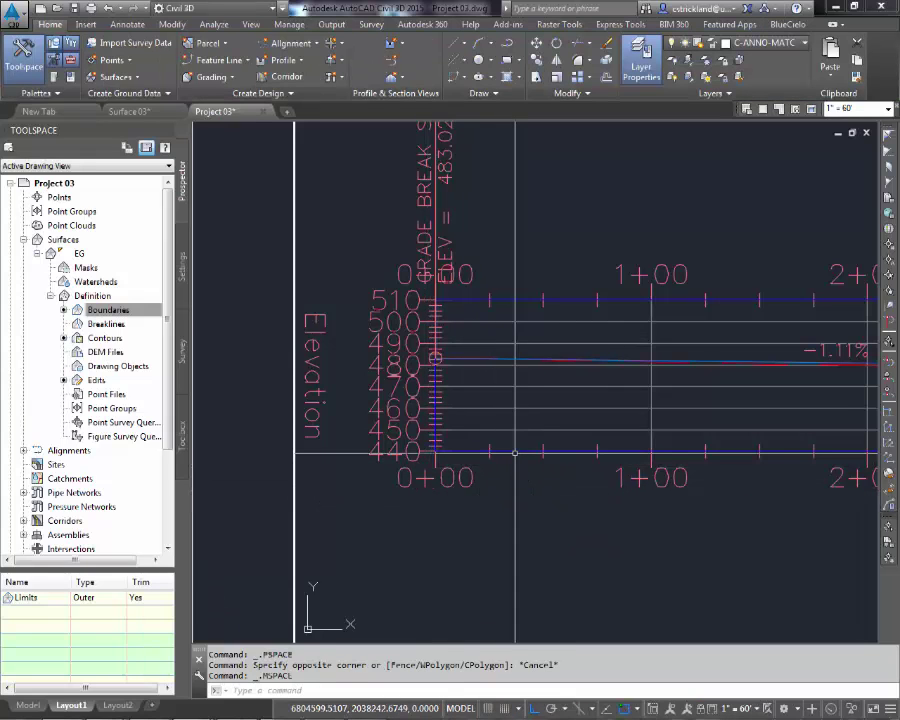
left_click(515, 453)
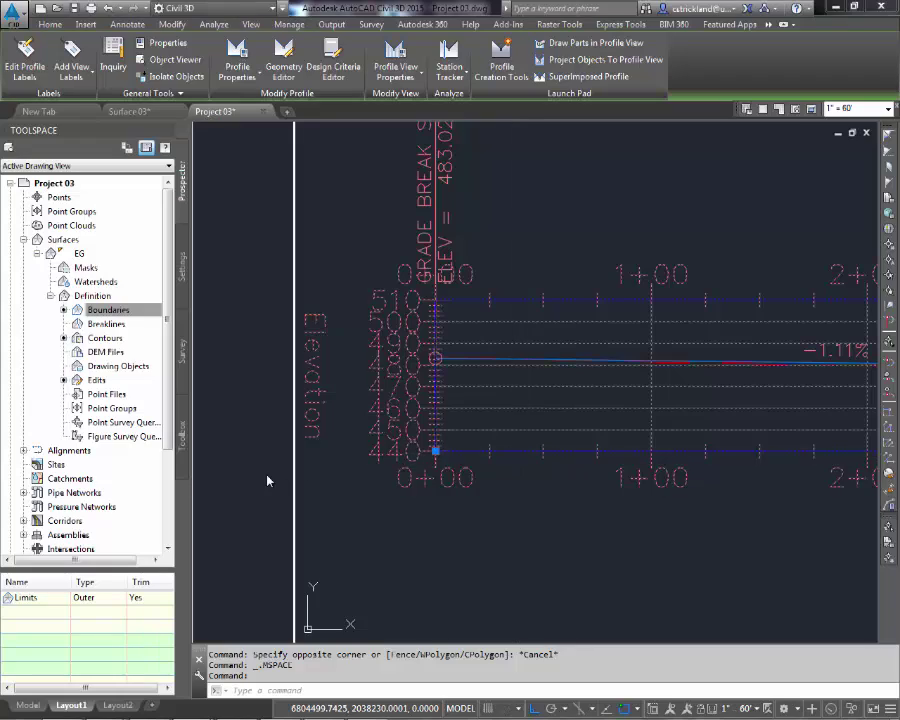
double_click(269, 473)
scroll(269, 473, "down", 5)
scroll(320, 425, "up", 5)
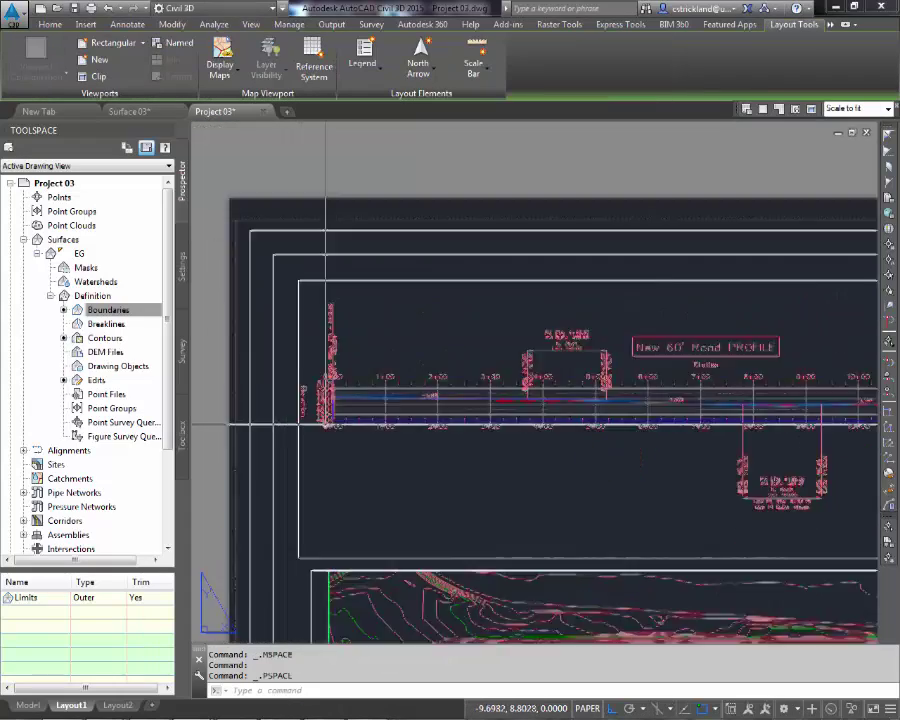
scroll(371, 529, "down", 2)
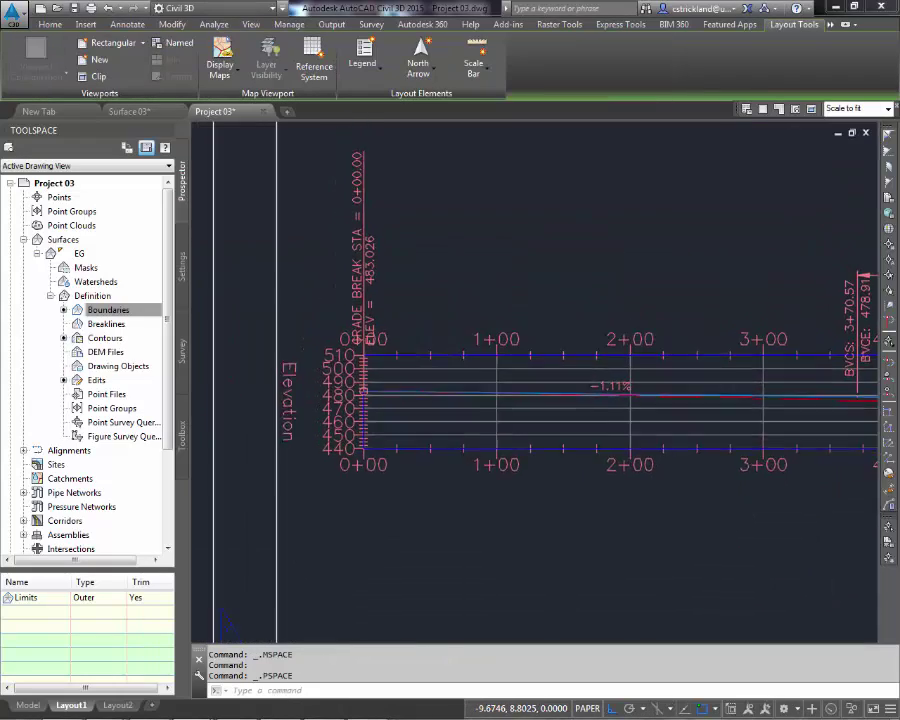
Edit the profile view's Major Grids style, setting the left vertical axis to a 20' major and 5' minor tick interval
left_click(430, 486)
double_click(427, 489)
left_click(410, 462)
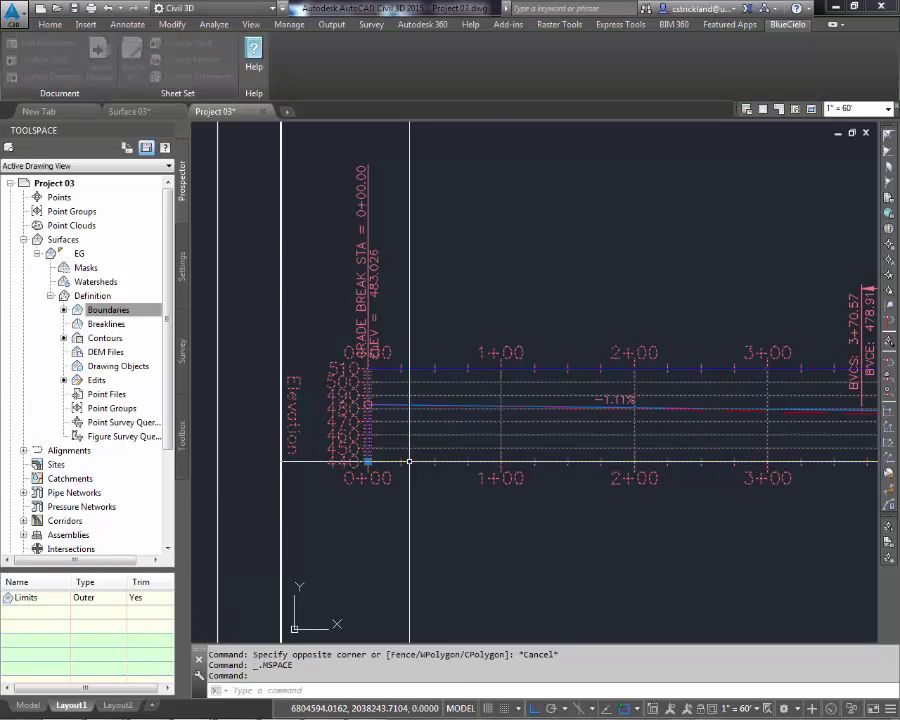
right_click(410, 462)
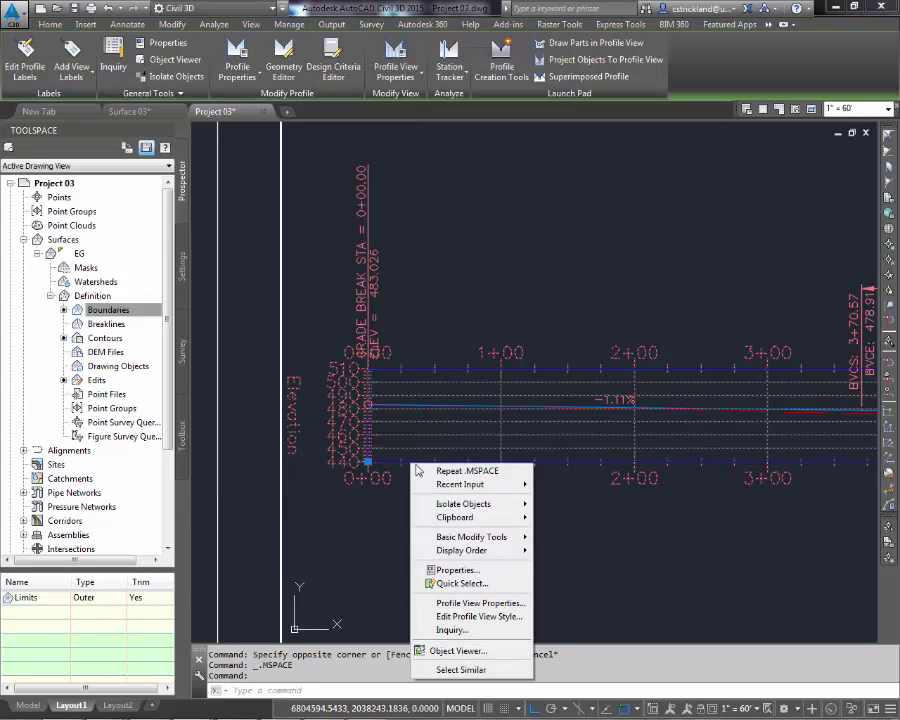
left_click(479, 598)
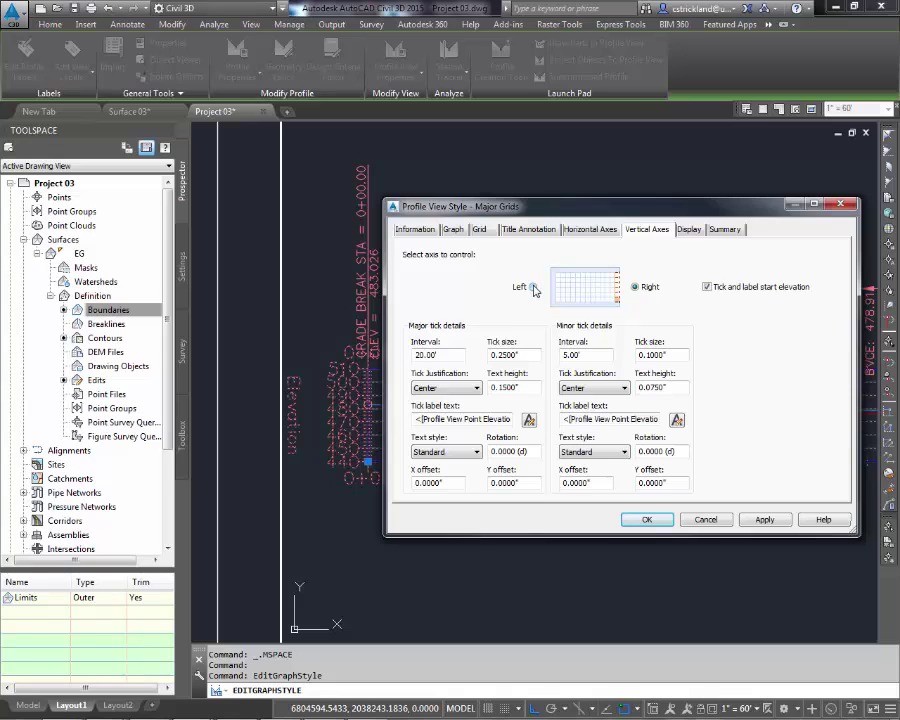
left_click(534, 287)
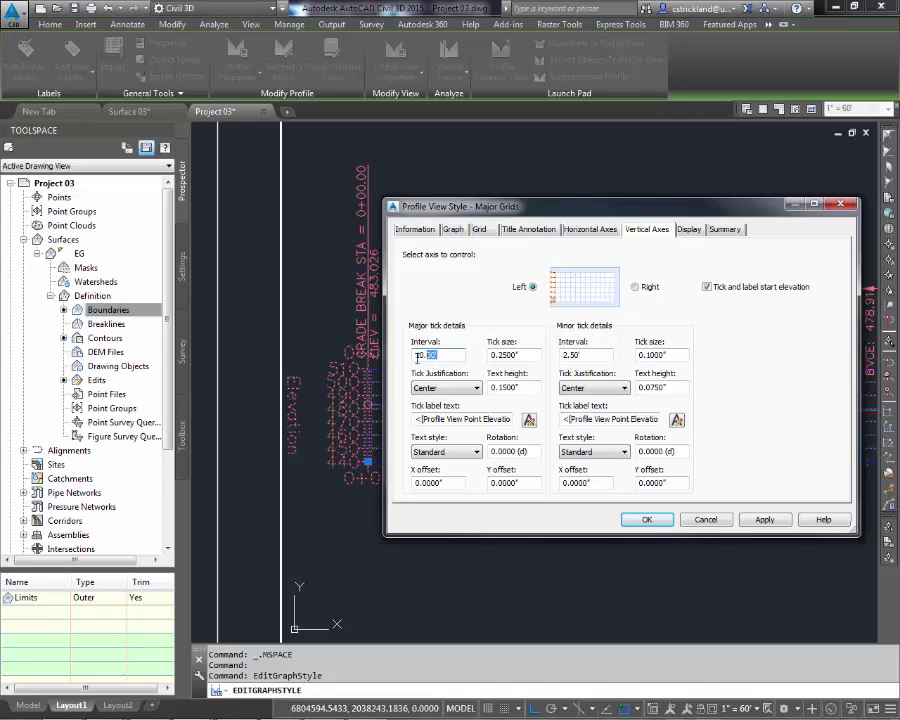
type("20")
double_click(589, 354)
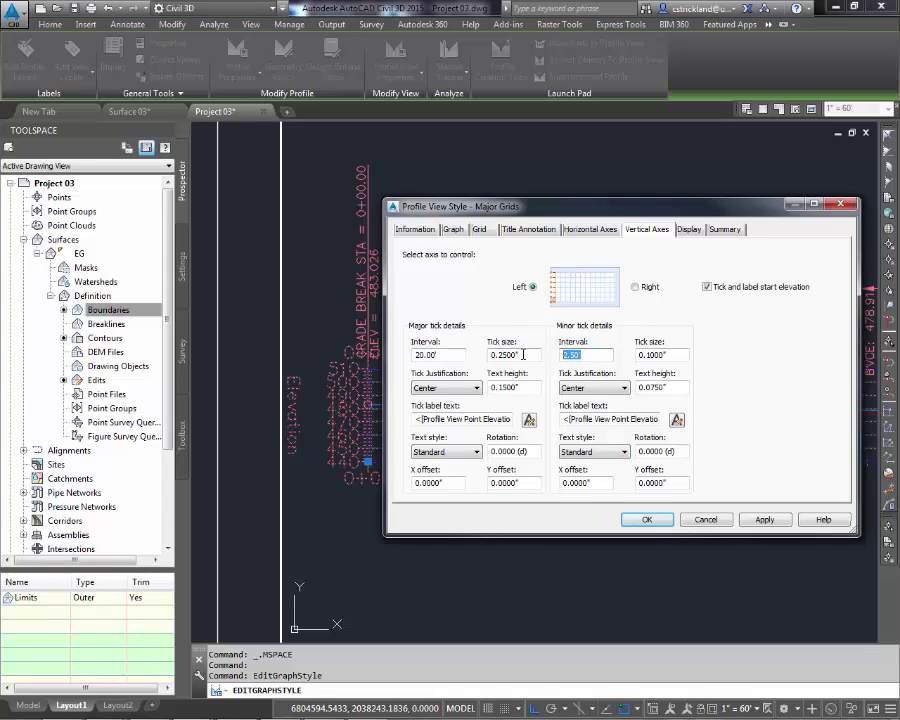
type("5")
left_click(765, 520)
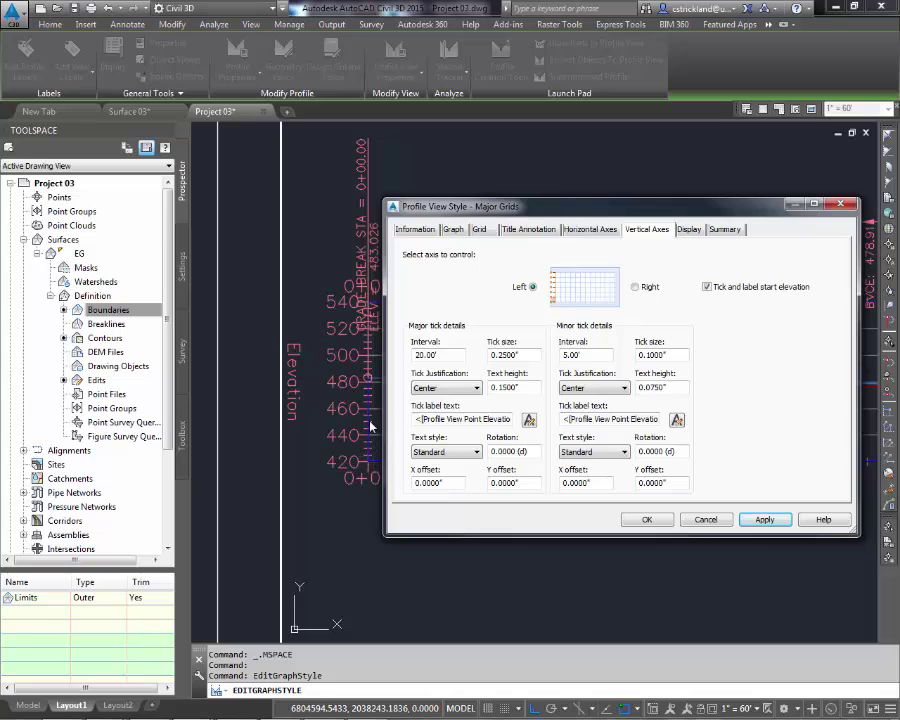
Hide the left axis major and minor ticks in the Major Grids style and apply the change
left_click(689, 230)
mouse_move(835, 314)
left_mouse_down()
mouse_move(836, 333)
mouse_move(836, 312)
left_mouse_up()
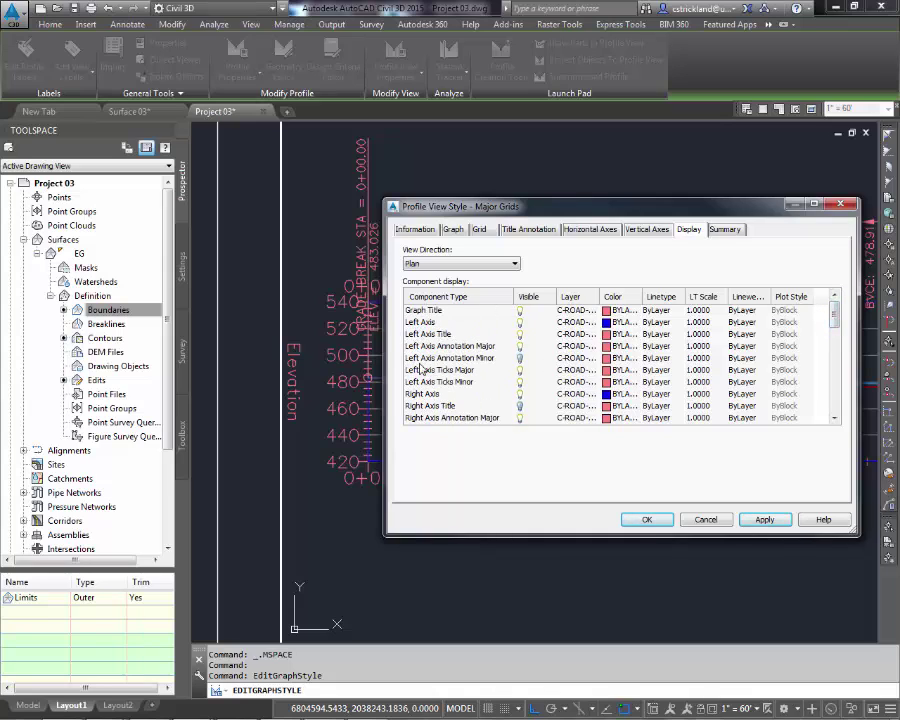
left_click(428, 326)
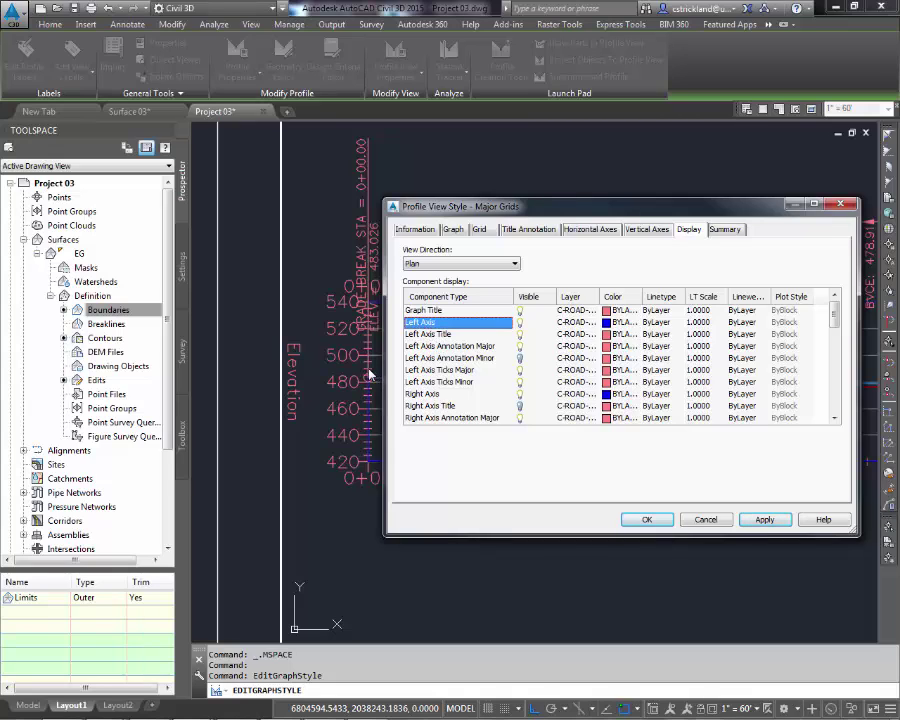
left_click(438, 336)
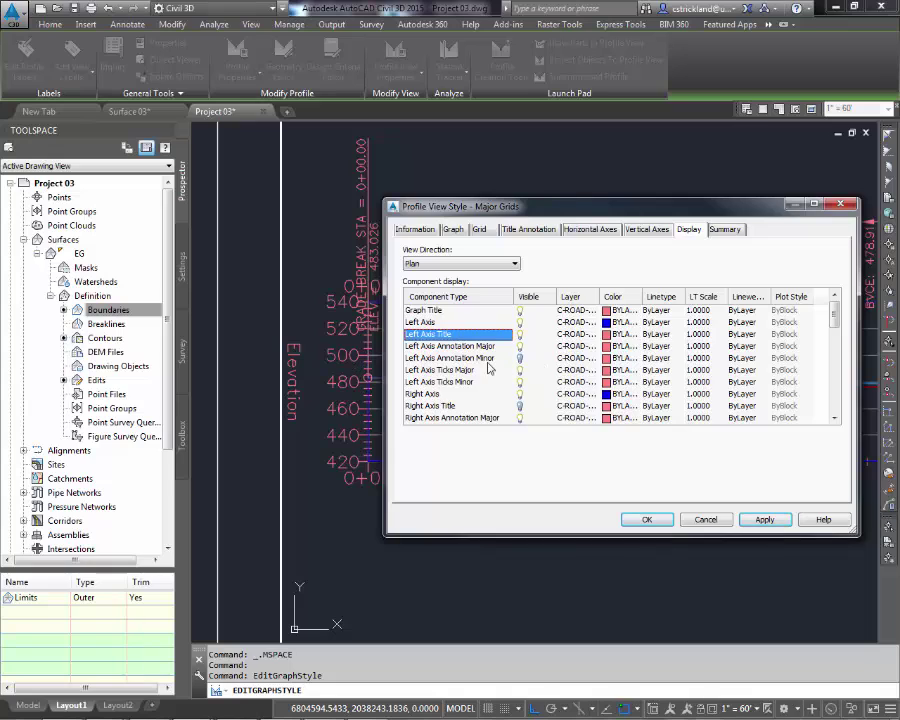
left_click(470, 358)
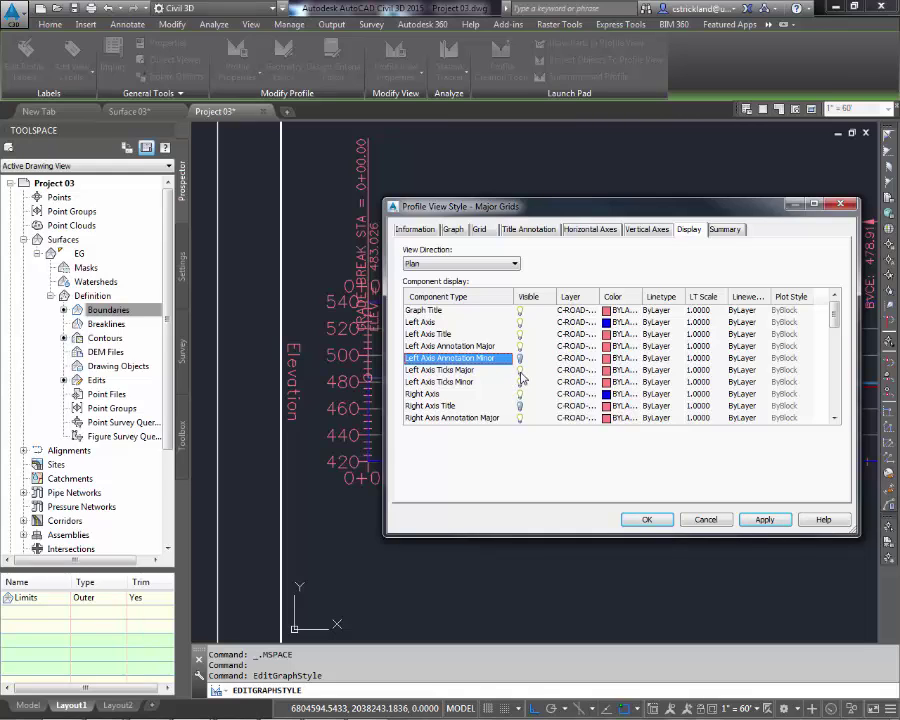
left_click(520, 371)
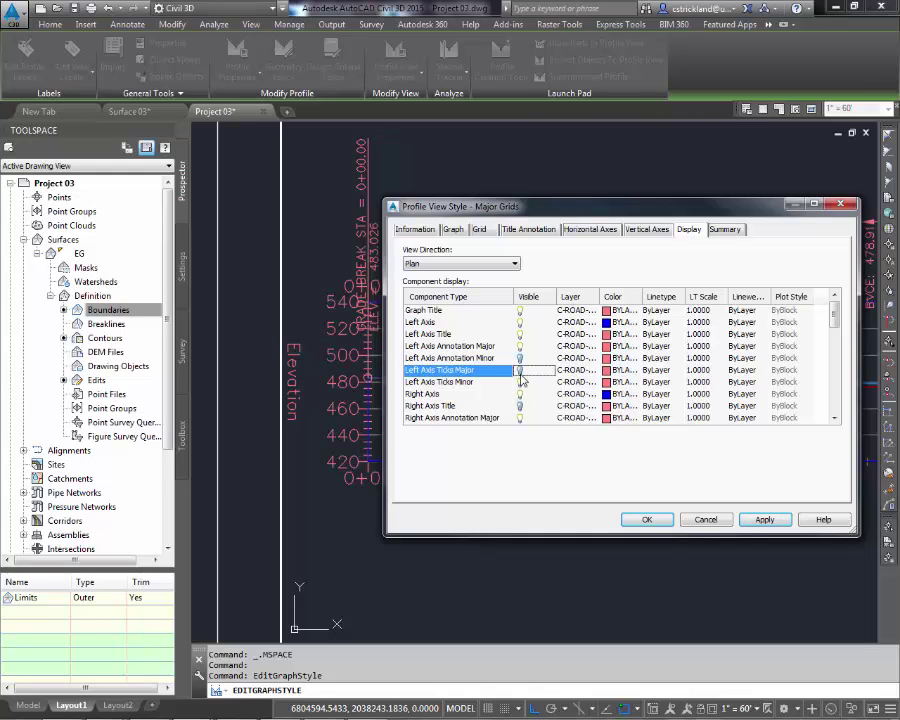
left_click(521, 382)
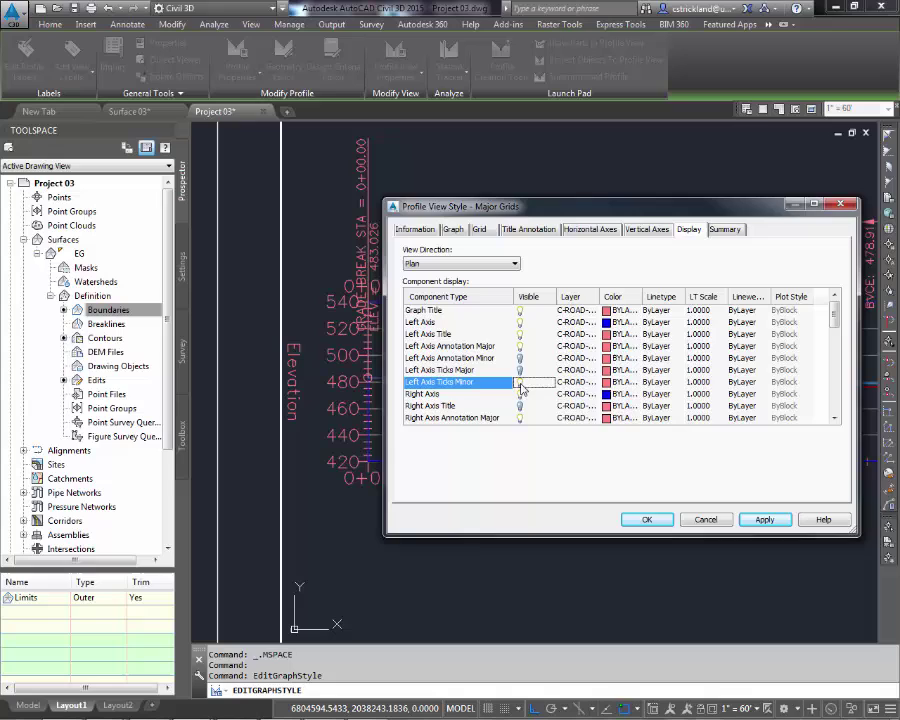
left_click(763, 520)
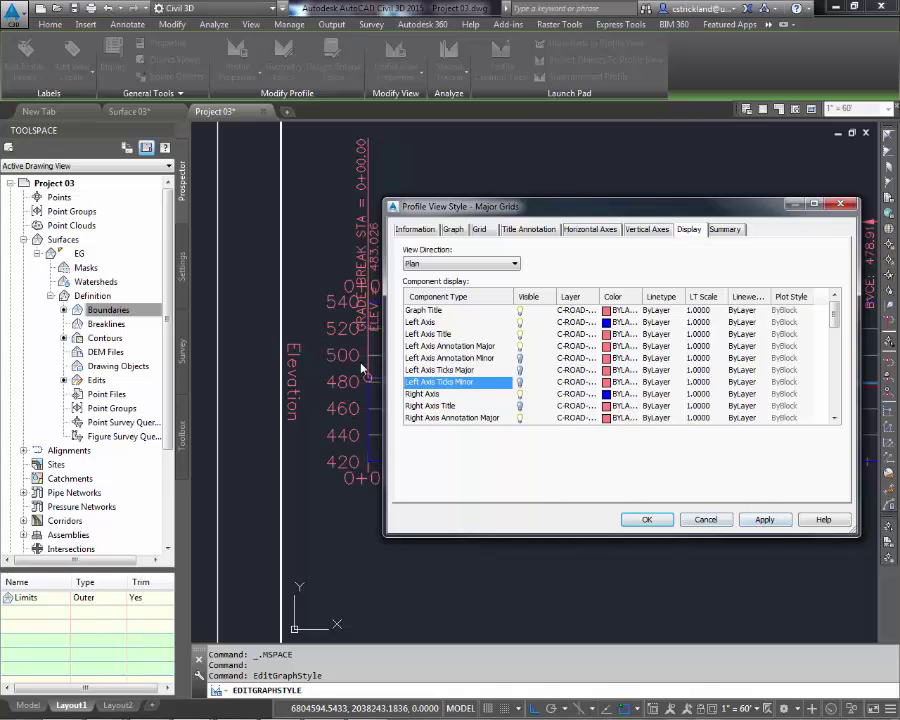
Make the left axis major ticks visible again in the Major Grids style and apply it
left_click(428, 371)
left_click(519, 371)
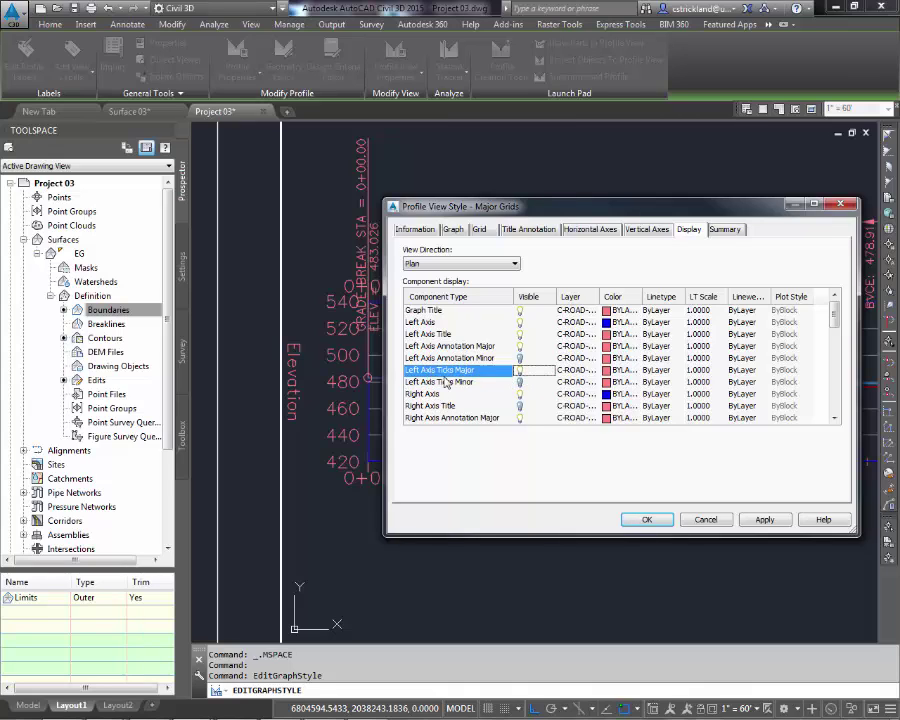
left_click(771, 524)
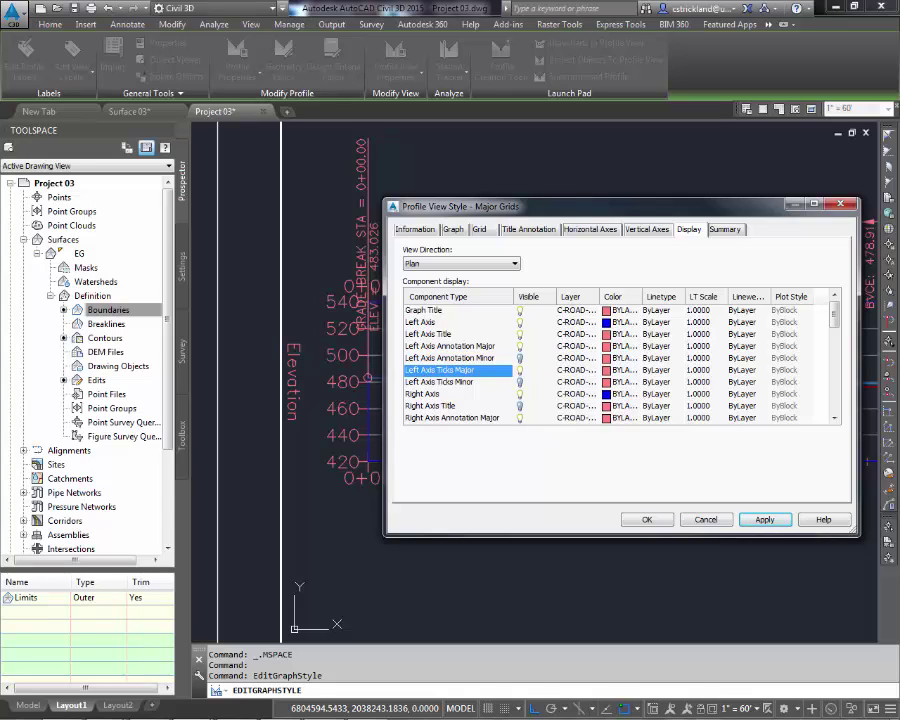
Hide the right axis major annotation and its major and minor ticks in the profile view style
left_click_drag(834, 302, 834, 328)
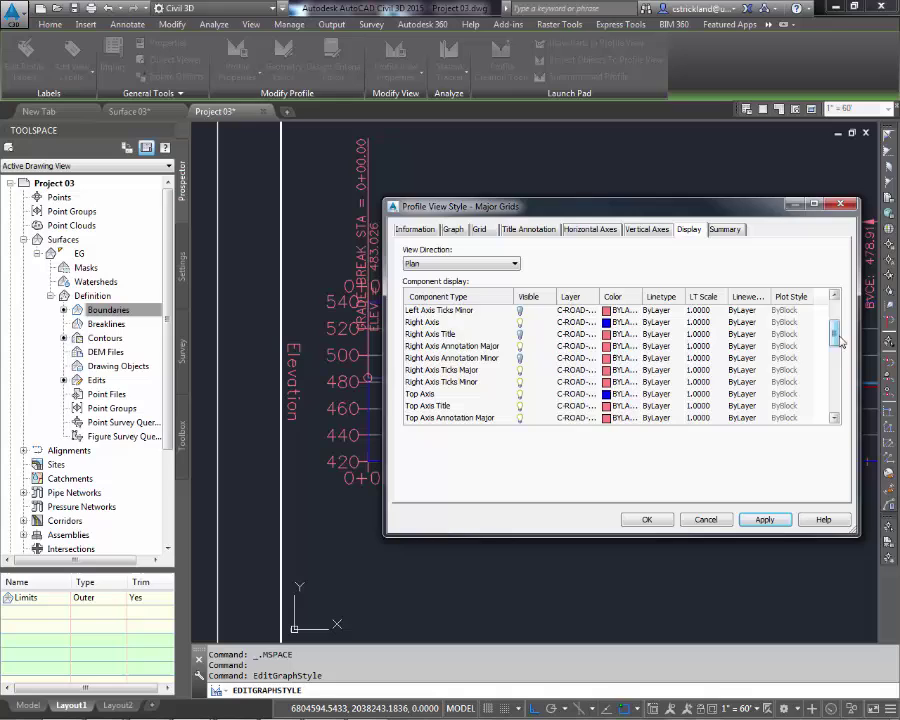
left_click(412, 323)
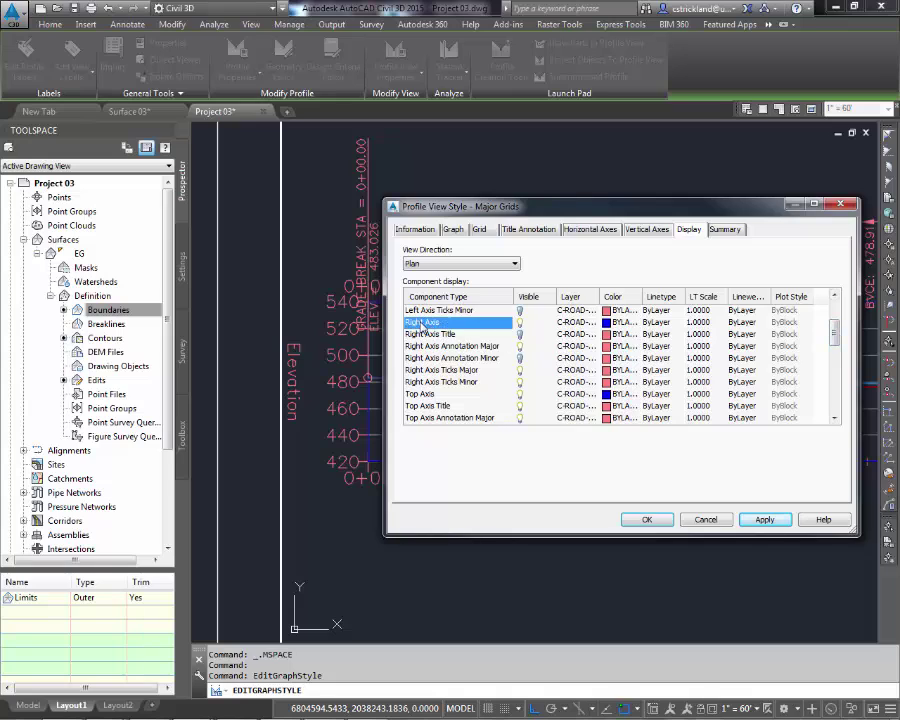
left_click(519, 346)
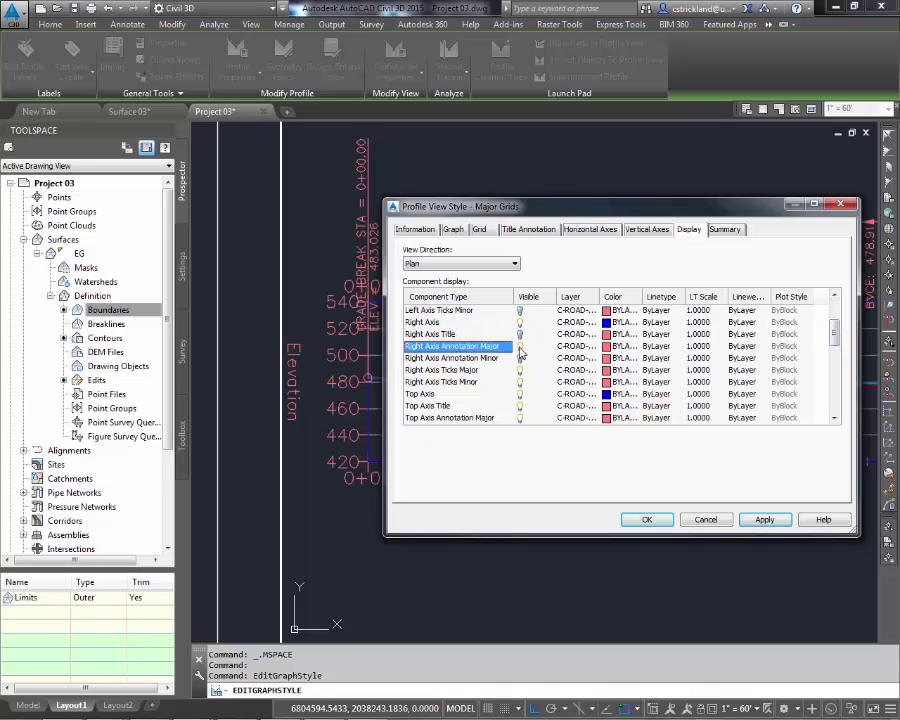
left_click(519, 370)
left_click(519, 382)
left_click(520, 395)
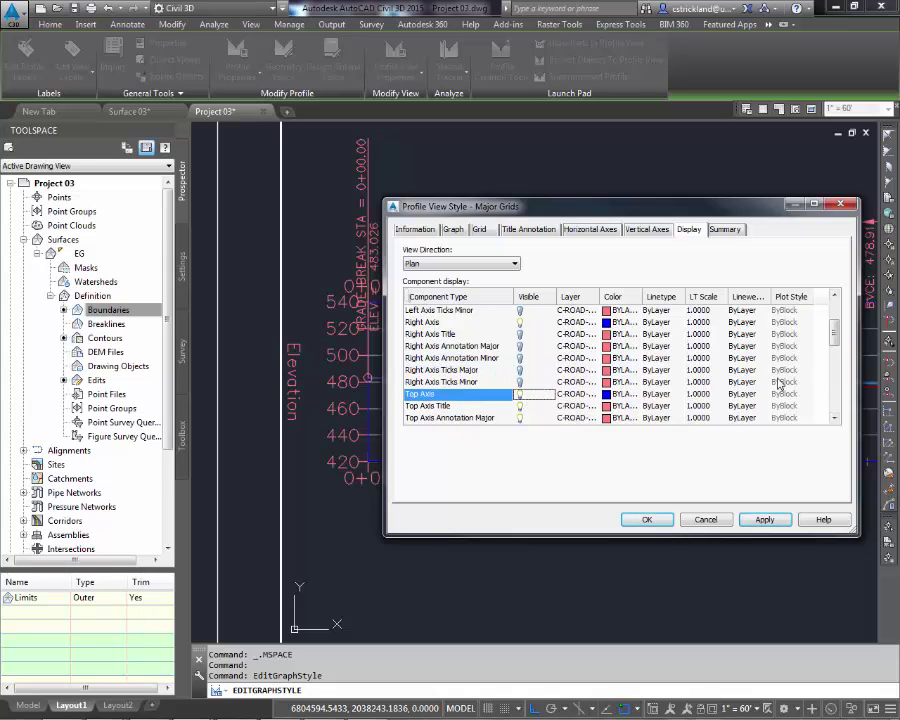
Hide the top axis major annotation and its major and minor ticks, and accept the profile view style changes
scroll(829, 348, "down", 2)
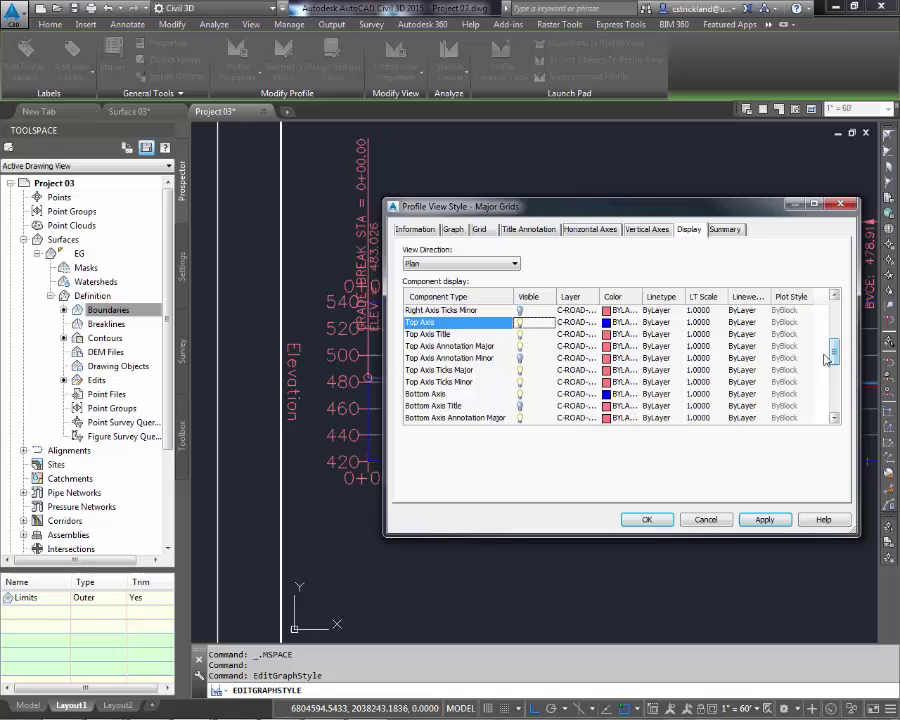
left_click(520, 347)
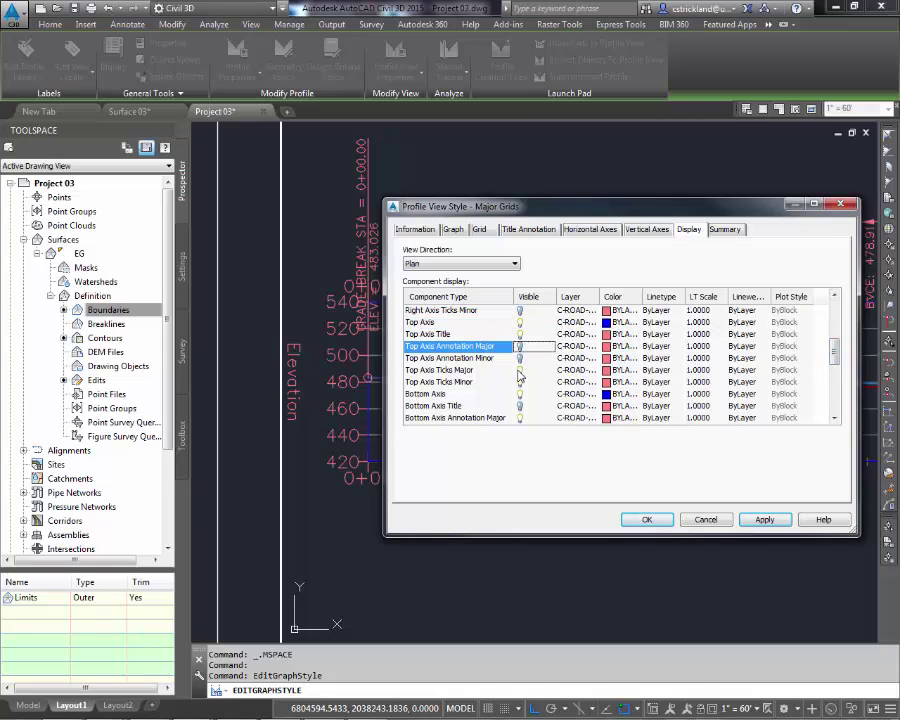
left_click(519, 370)
left_click(519, 382)
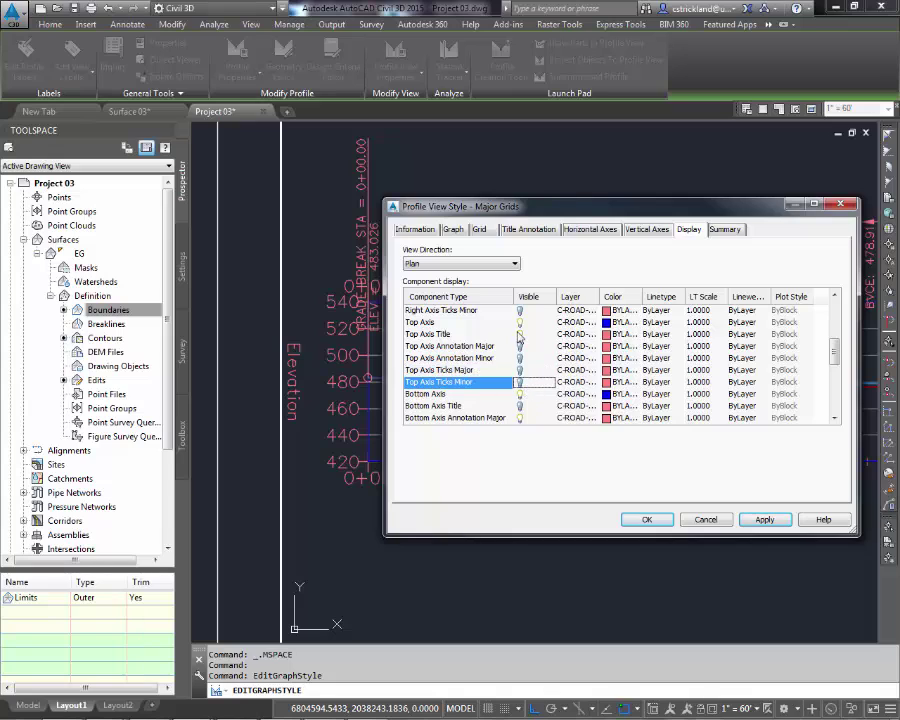
left_click(437, 336)
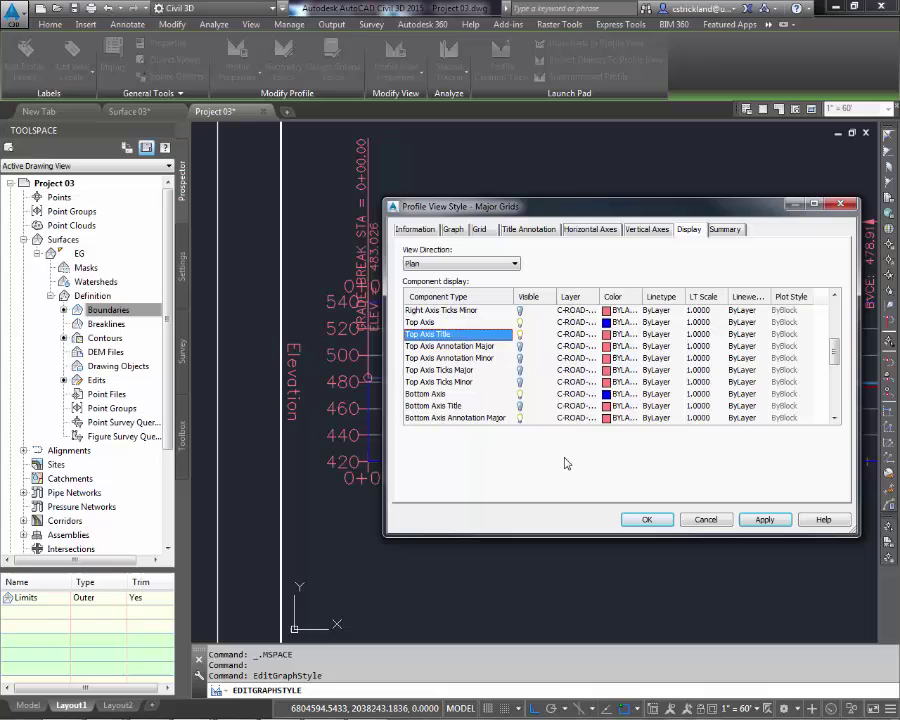
left_click(647, 520)
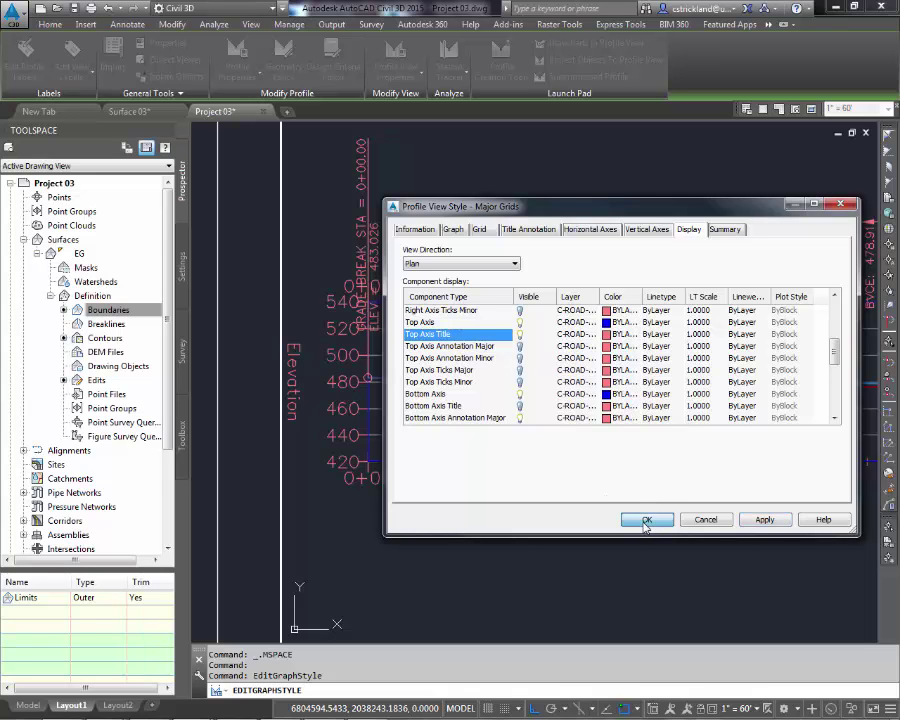
Restore the profile viewport's scale to 1" = 60', reposition the profile with its start inside the viewport, and return to paper space
scroll(601, 478, "down", 2)
scroll(536, 456, "up", 2)
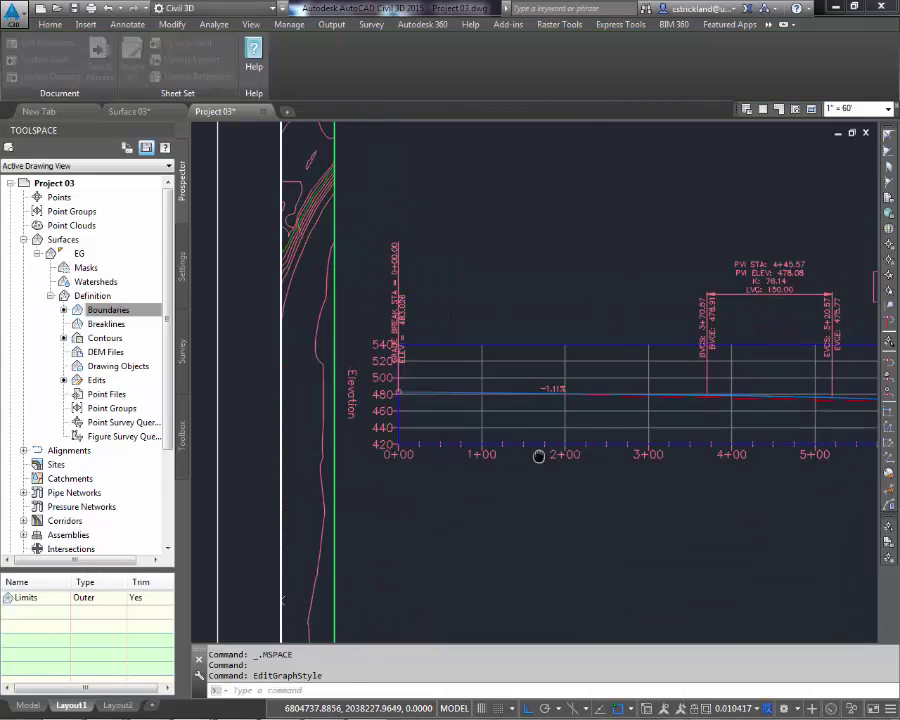
scroll(594, 458, "down", 2)
mouse_move(594, 458)
middle_mouse_down()
mouse_move(518, 436)
mouse_move(540, 440)
mouse_move(526, 440)
middle_mouse_up()
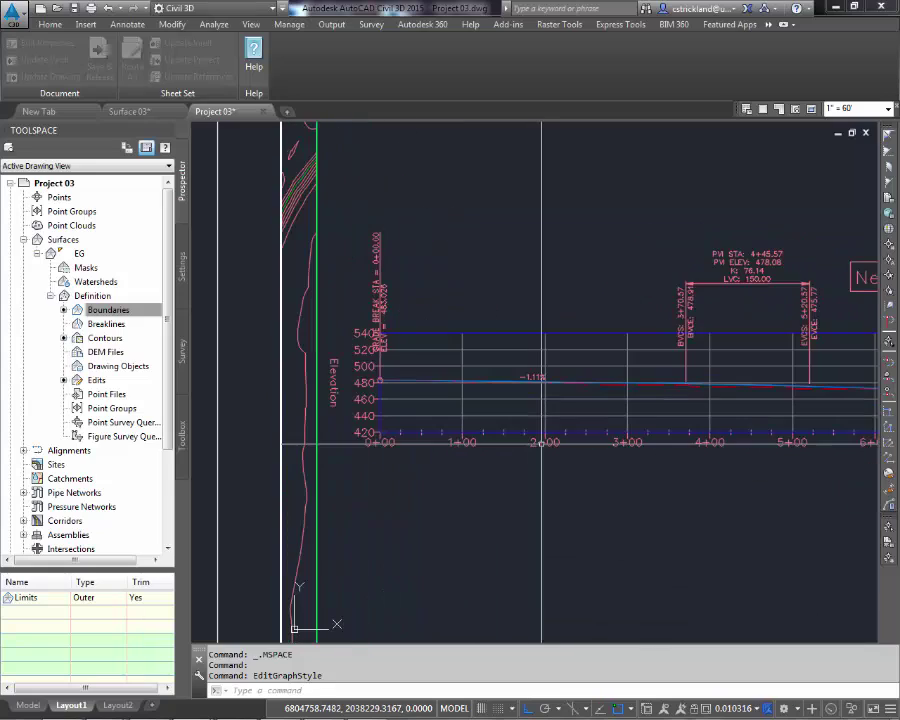
scroll(540, 478, "down", 2)
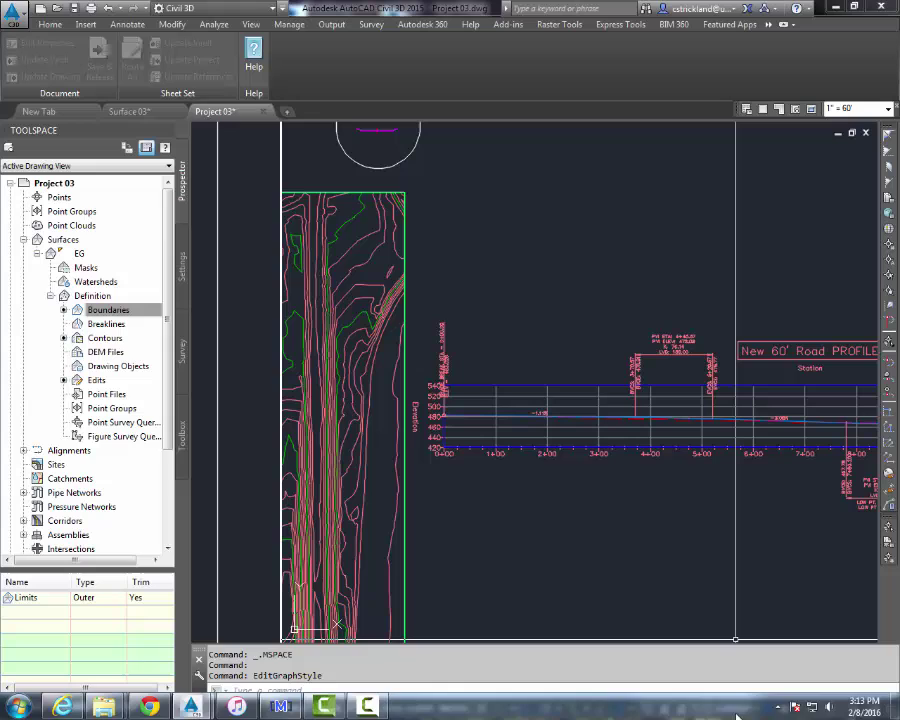
left_click(732, 710)
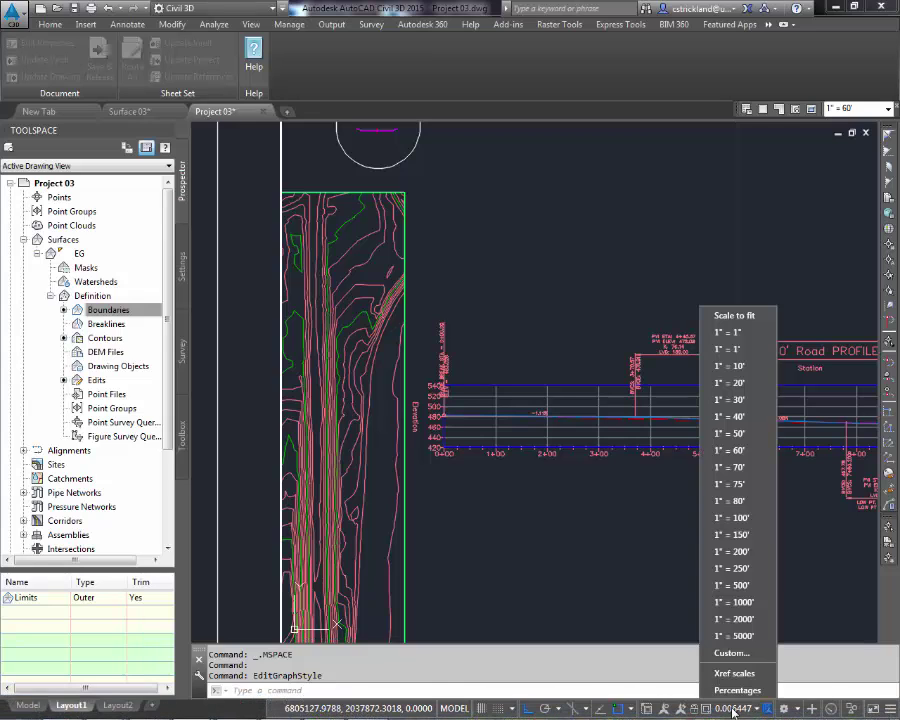
left_click(735, 451)
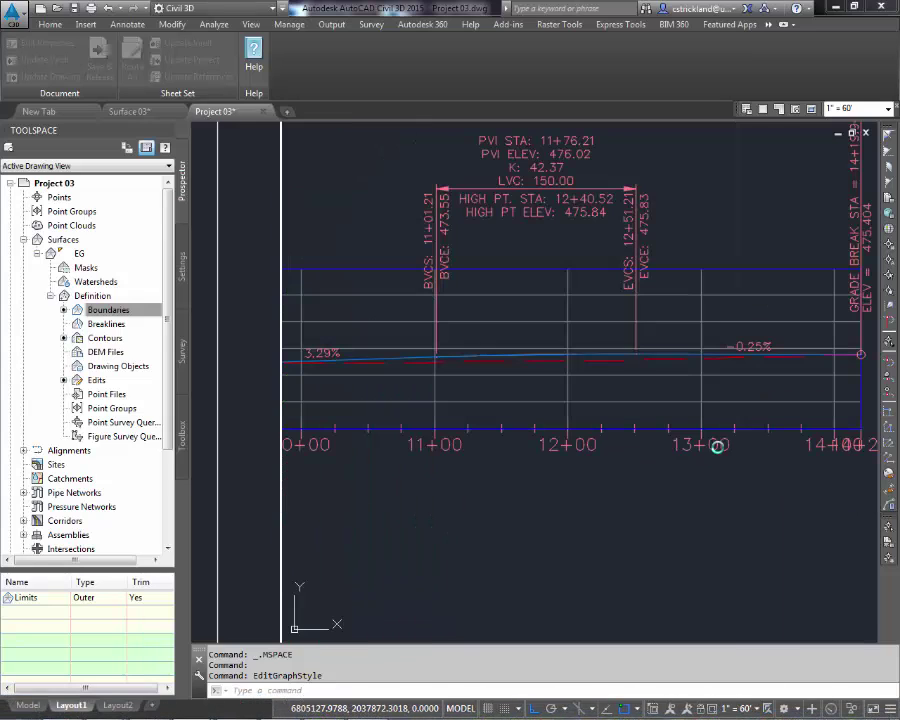
mouse_move(454, 512)
middle_mouse_down()
mouse_move(590, 522)
mouse_move(408, 505)
mouse_move(832, 506)
middle_mouse_up()
mouse_move(377, 514)
middle_mouse_down()
mouse_move(768, 514)
mouse_move(603, 494)
middle_mouse_up()
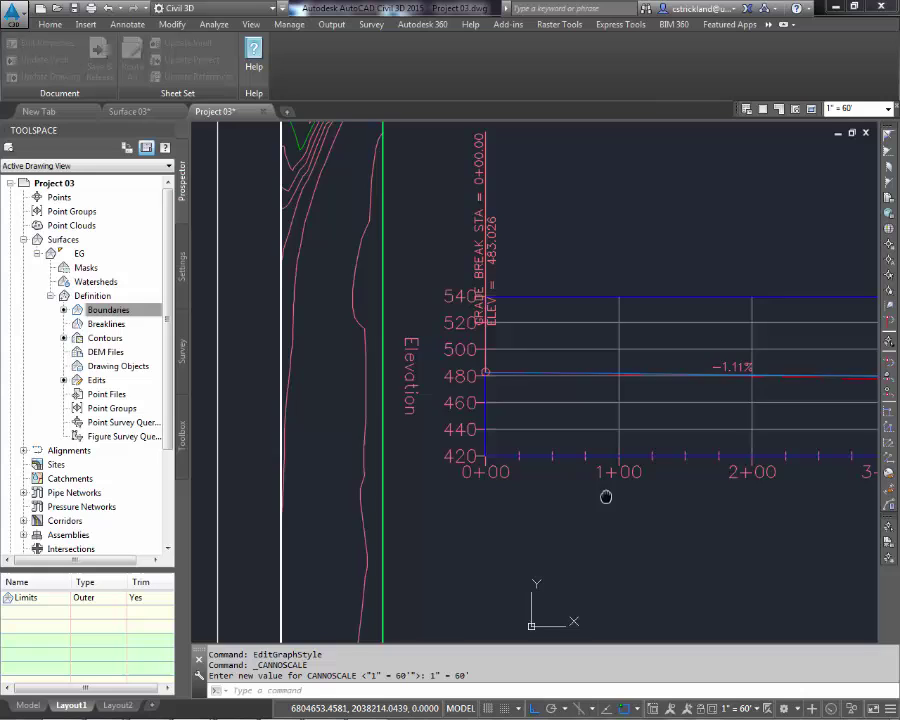
middle_click_drag(536, 502, 490, 500)
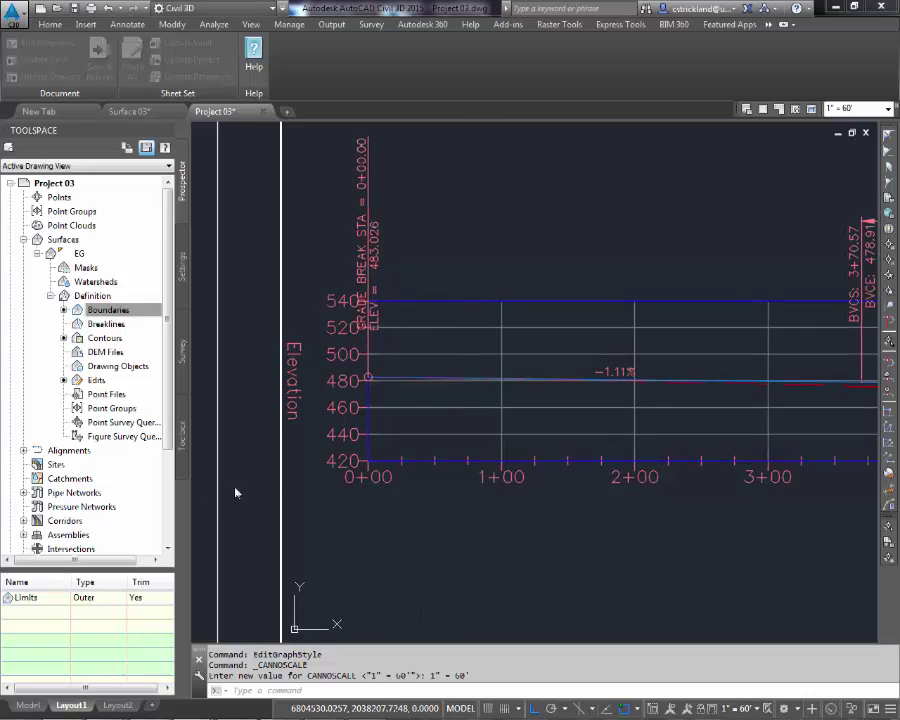
double_click(259, 485)
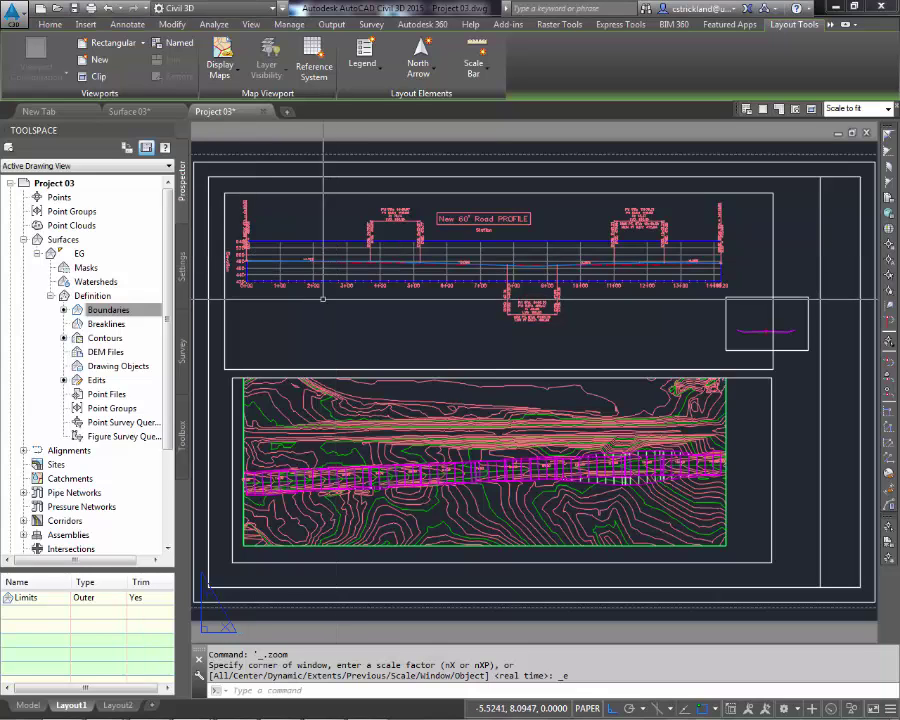
Move the grade break label at station 0+00 off the elevation axis to just above the grid, with object snap off, and return to paper space
scroll(246, 255, "up", 6)
middle_click_drag(246, 255, 418, 363)
scroll(411, 500, "down", 2)
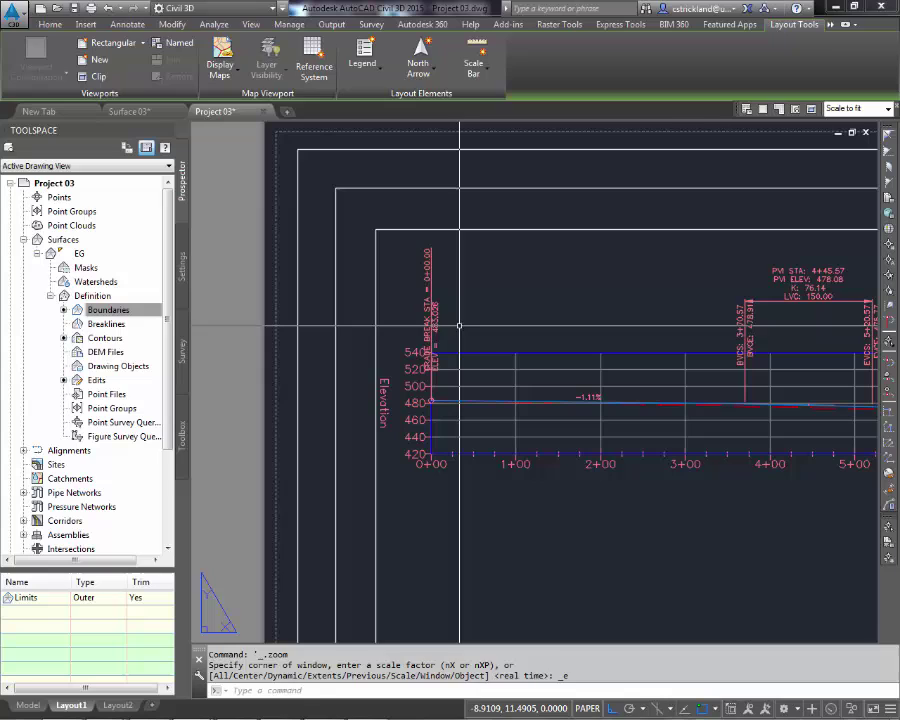
double_click(454, 328)
left_click(431, 310)
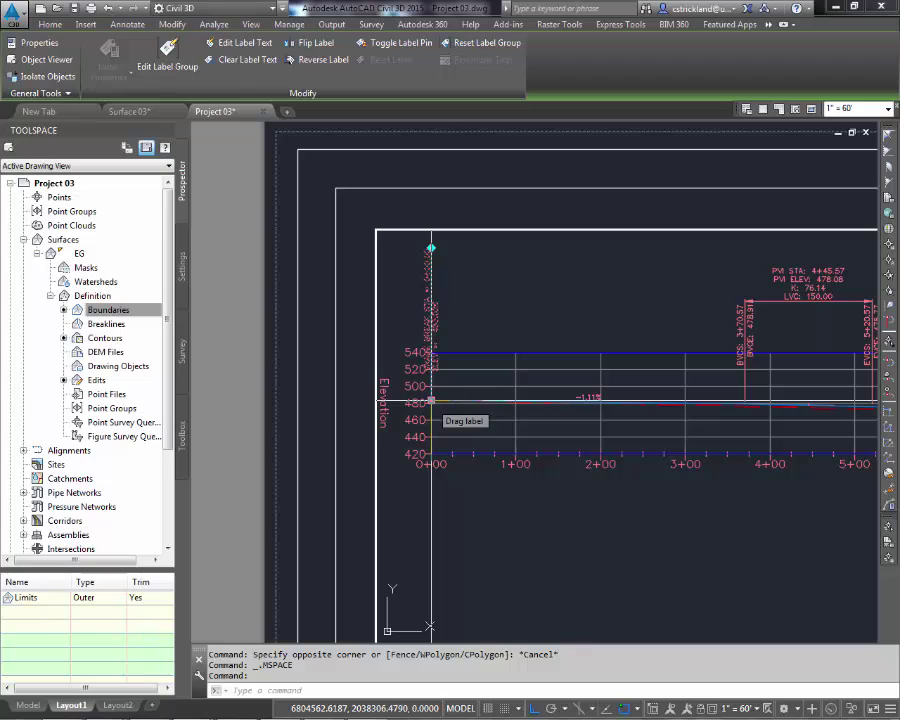
left_click(431, 400)
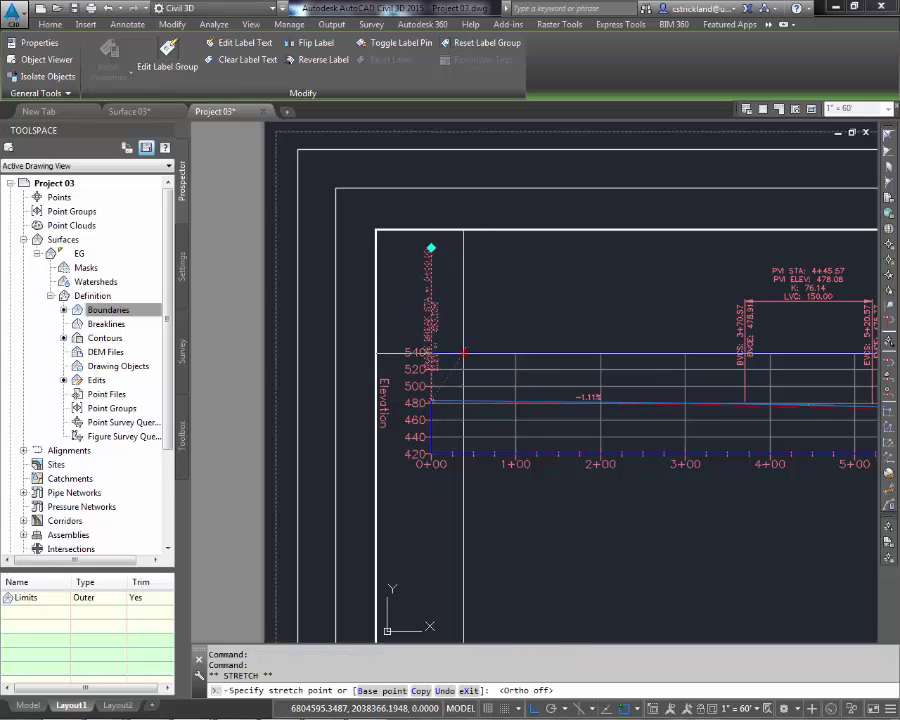
key("F3")
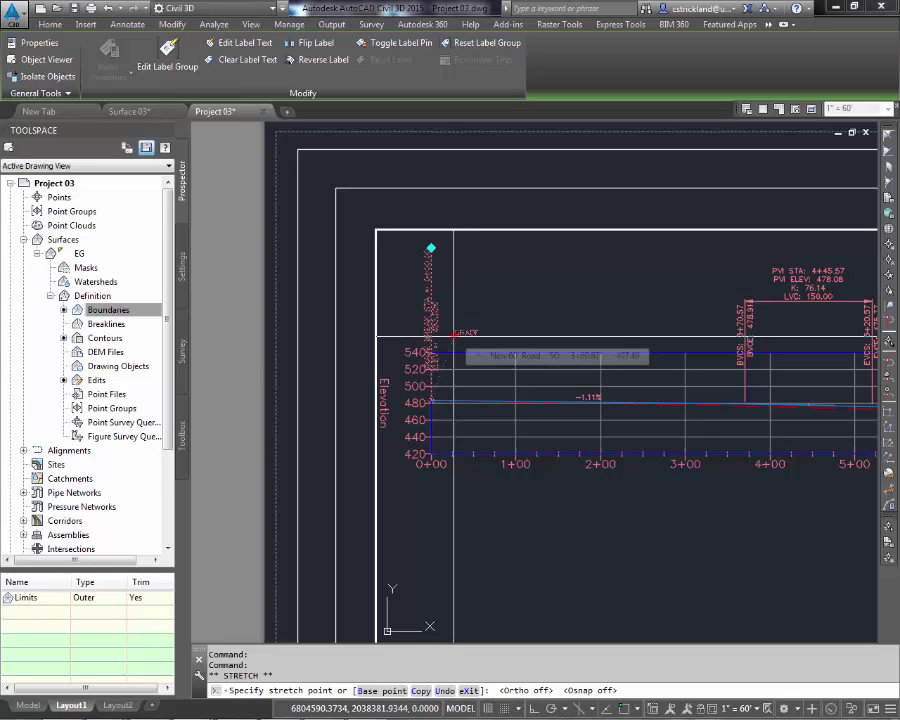
left_click(452, 333)
key("Escape")
key("Escape")
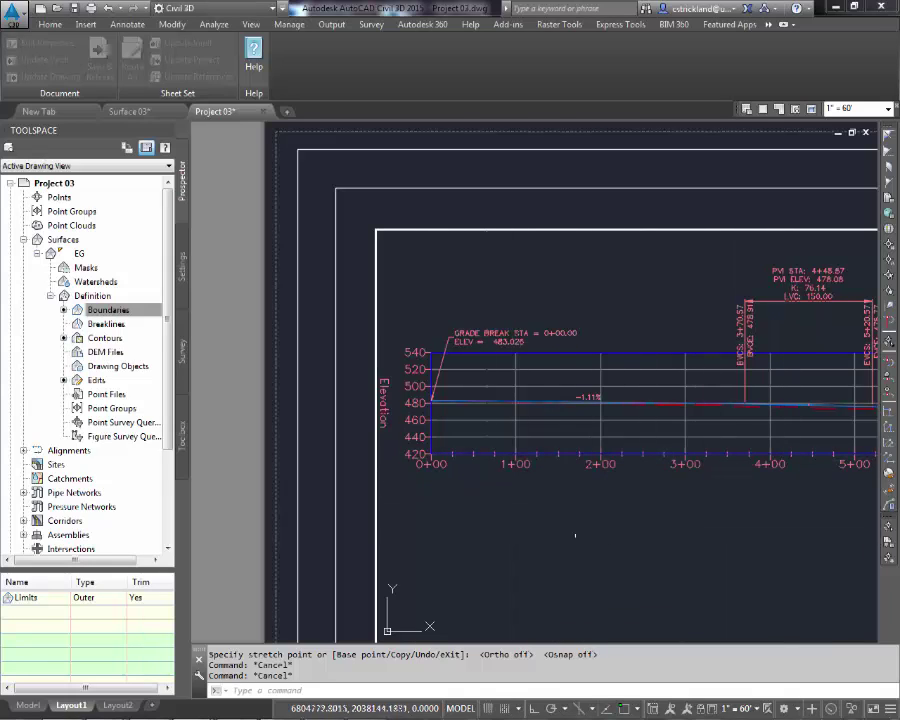
double_click(362, 454)
Move the end grade break label at station 14+19.96 inward, above the grid beside the last vertical curve label, and return to paper space
middle_click_drag(685, 507, 397, 479)
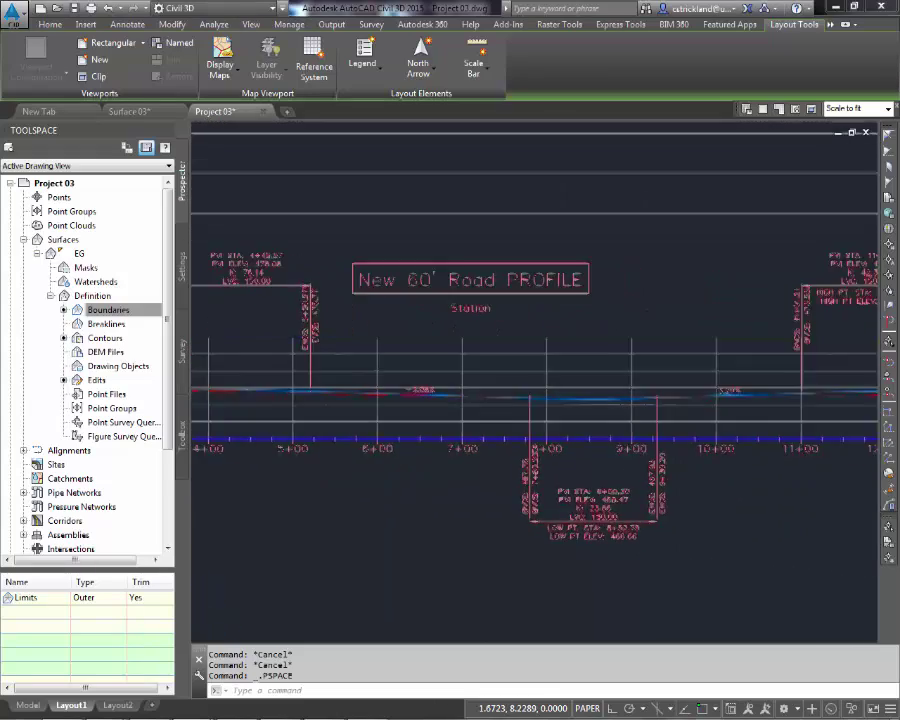
middle_click_drag(653, 441, 378, 448)
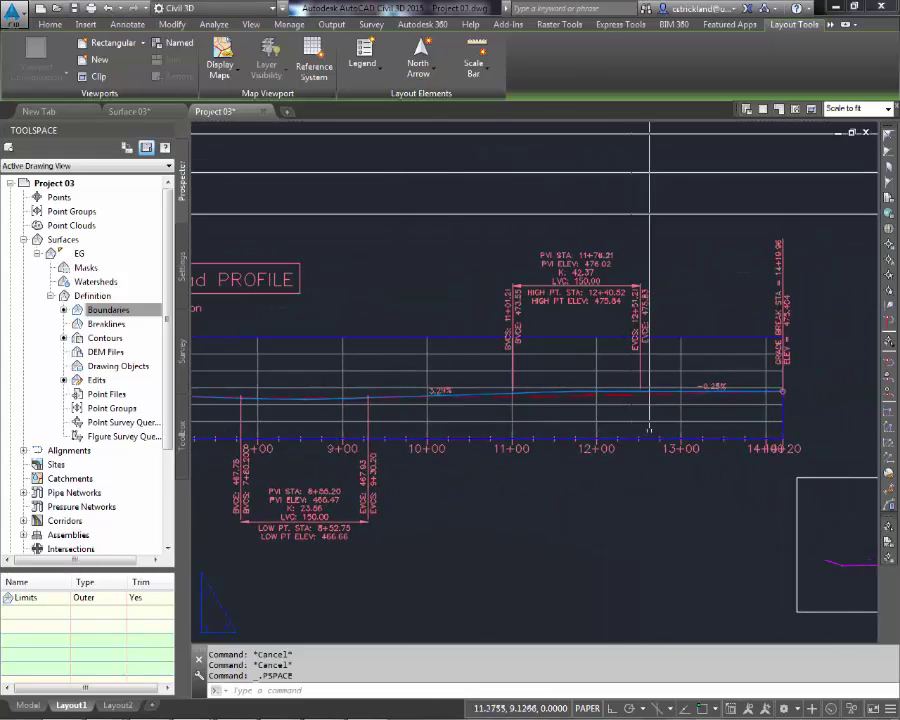
middle_click_drag(793, 398, 781, 397)
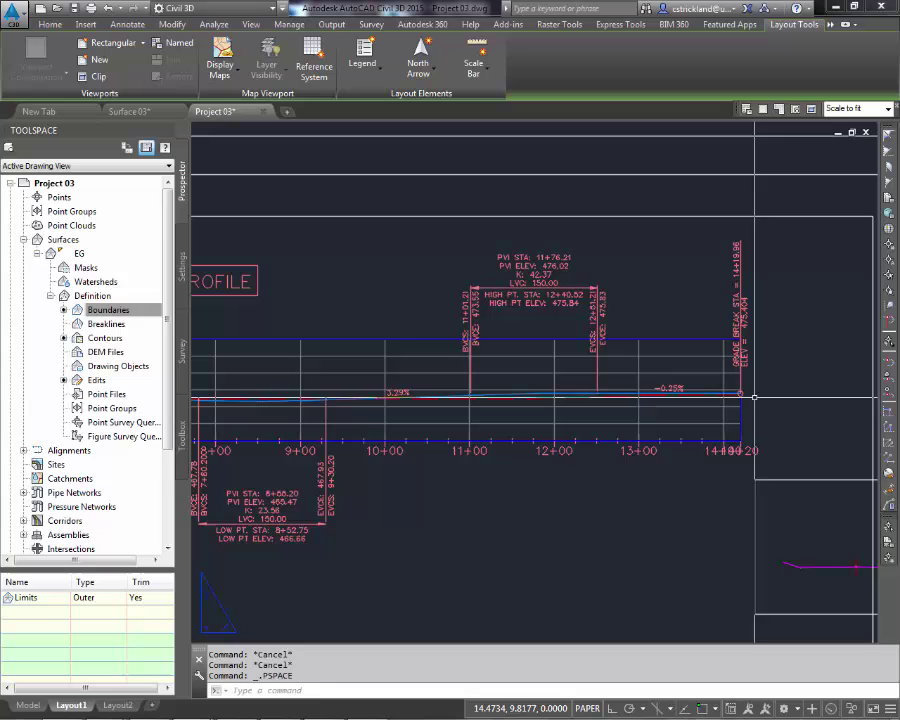
double_click(753, 388)
left_click(744, 335)
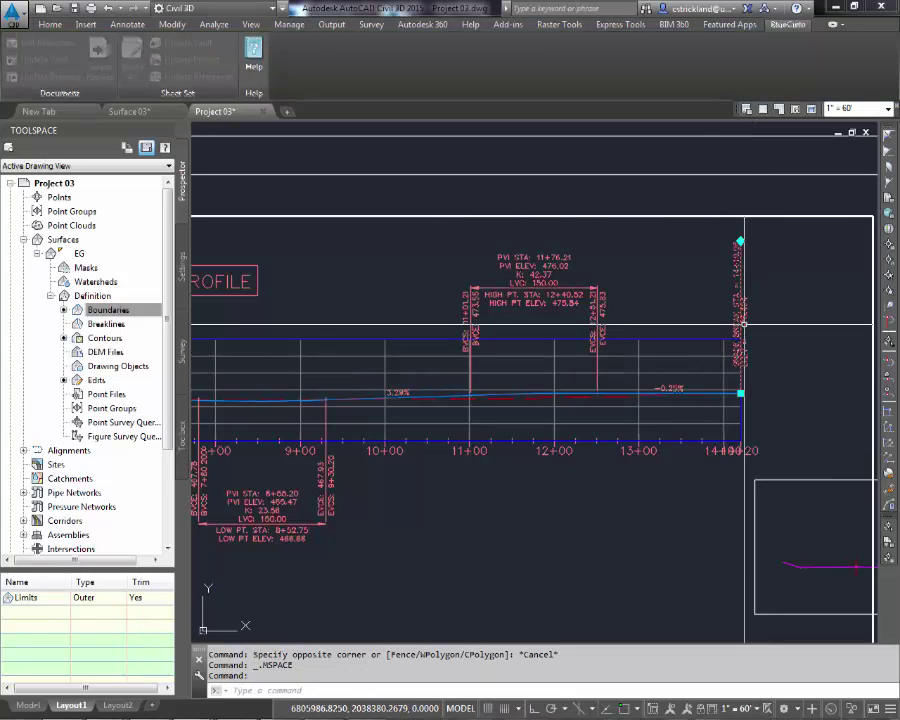
left_click(741, 393)
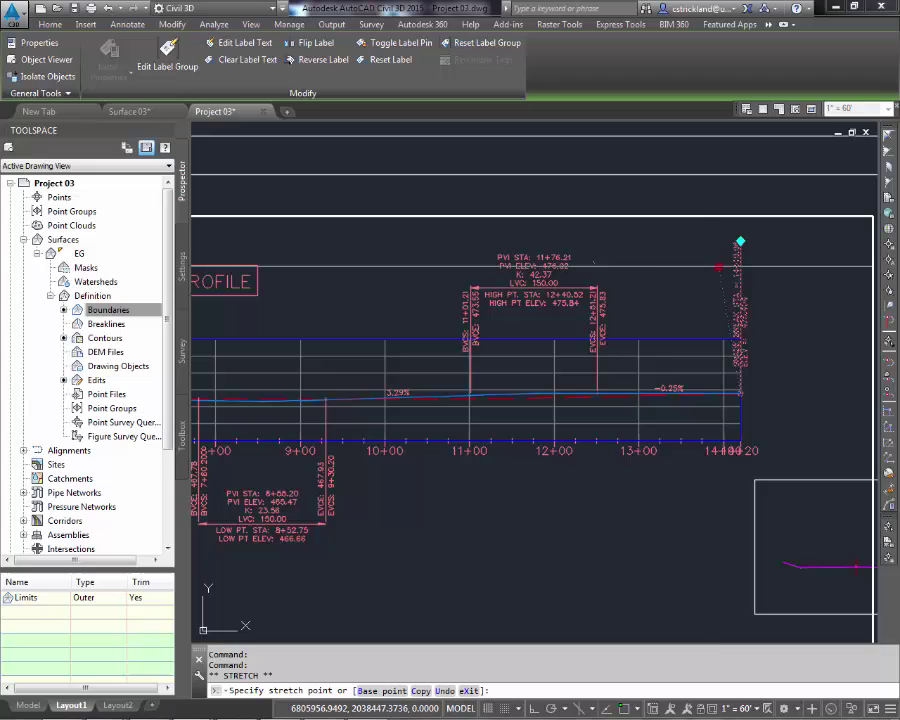
left_click(720, 266)
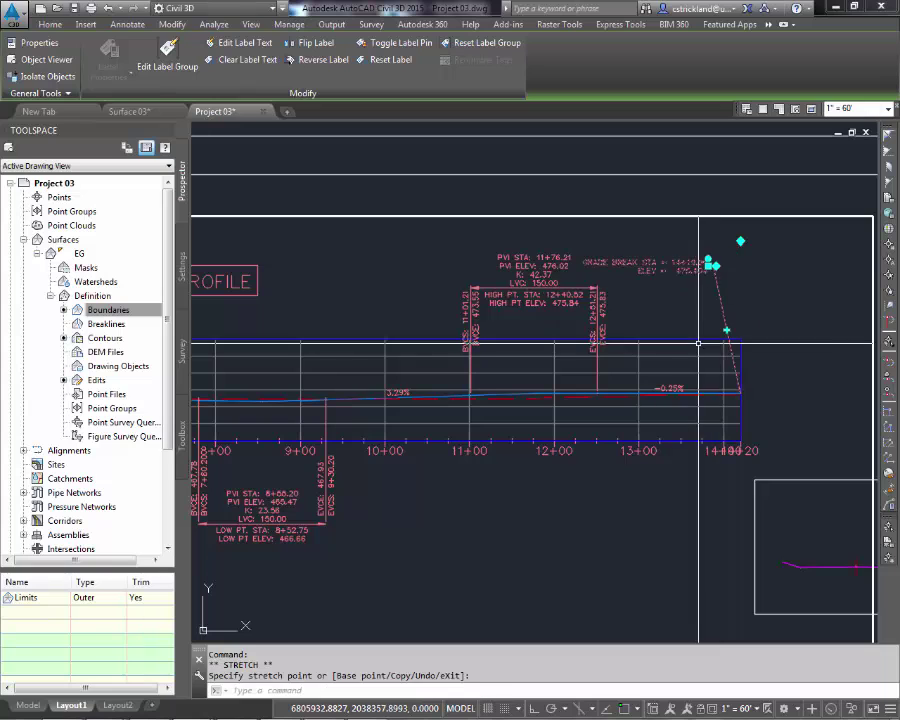
key("Escape")
key("Escape")
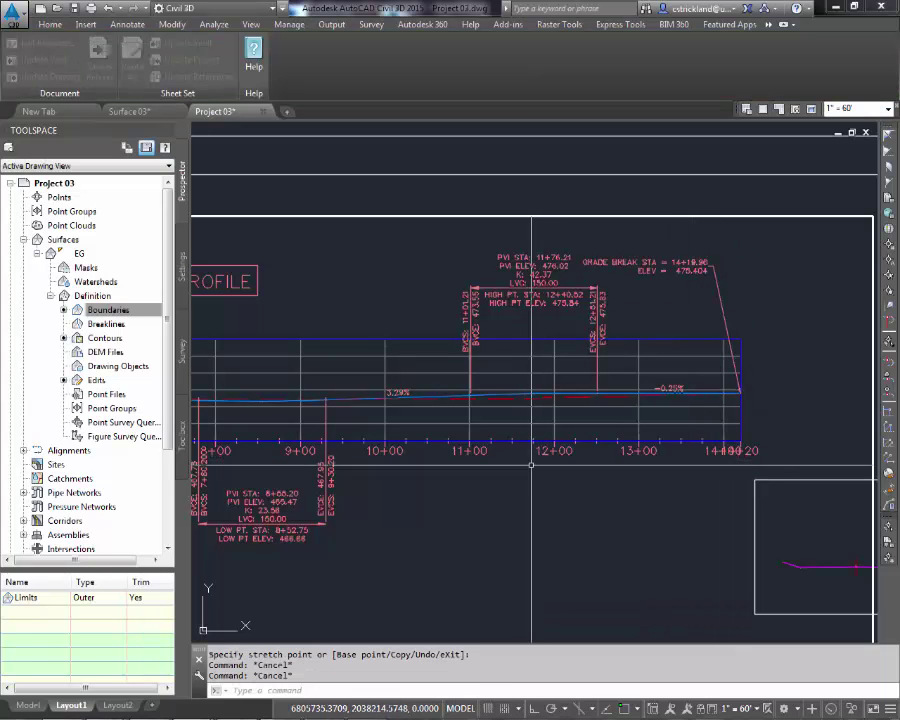
double_click(714, 203)
middle_click(579, 535)
middle_click(579, 535)
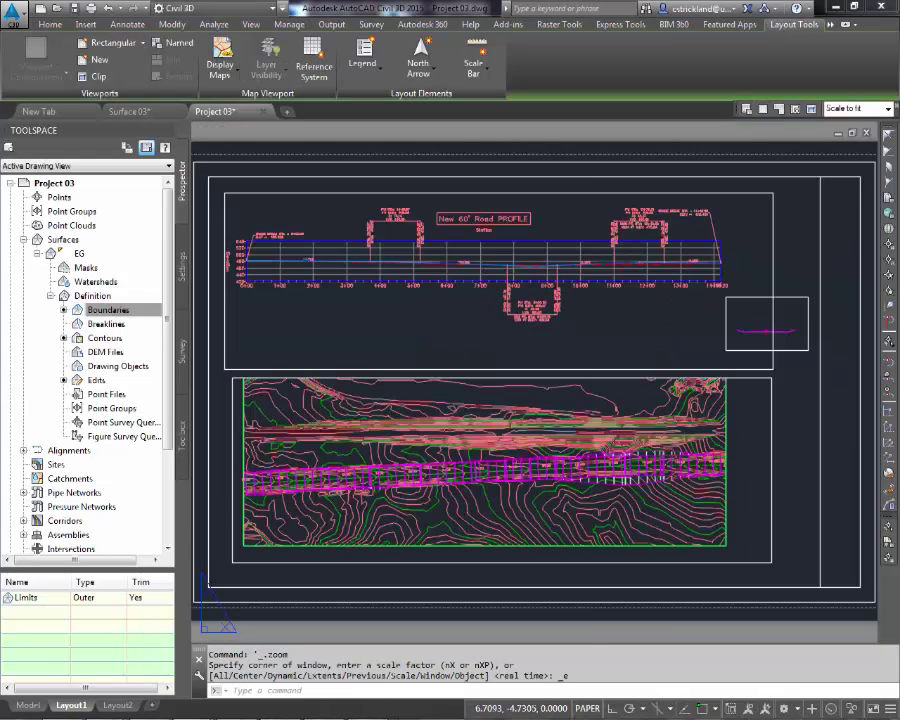